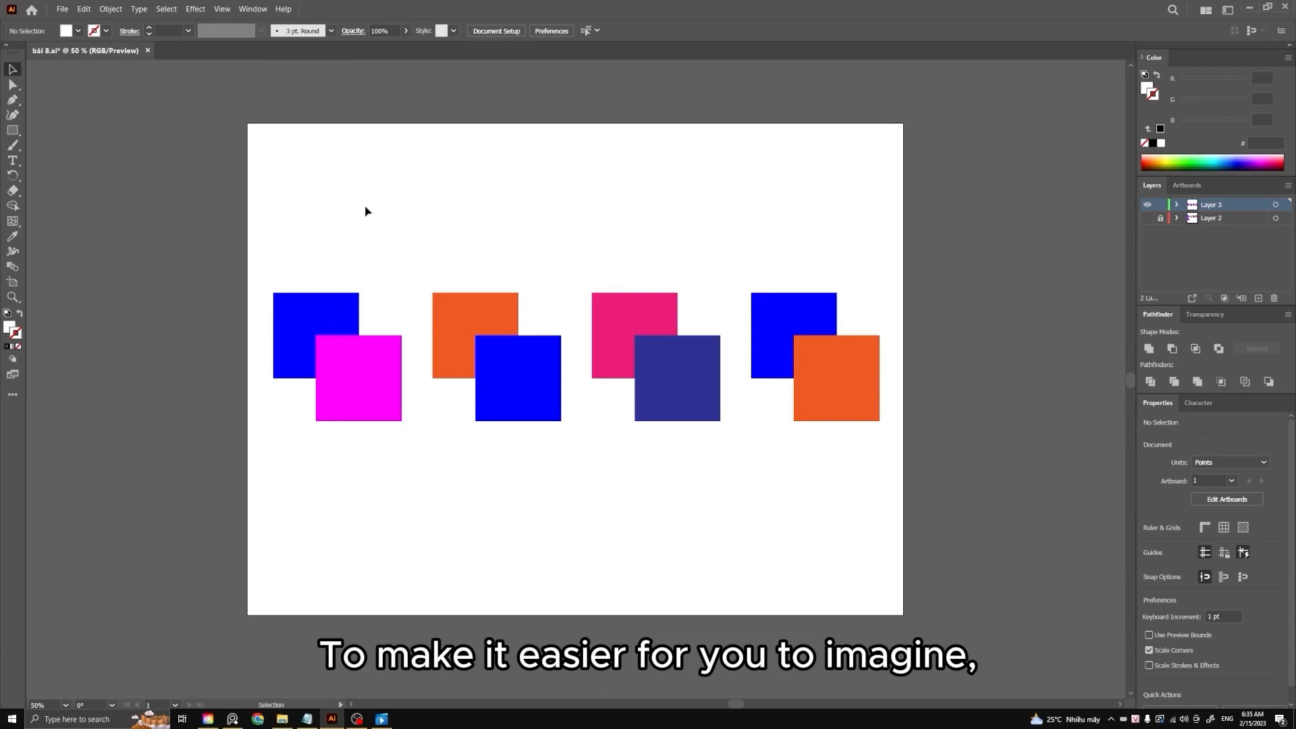
# - Unite the overlapping blue and magenta squares into a single shape
pyautogui.moveTo(358, 256); pyautogui.dragTo(406, 378)
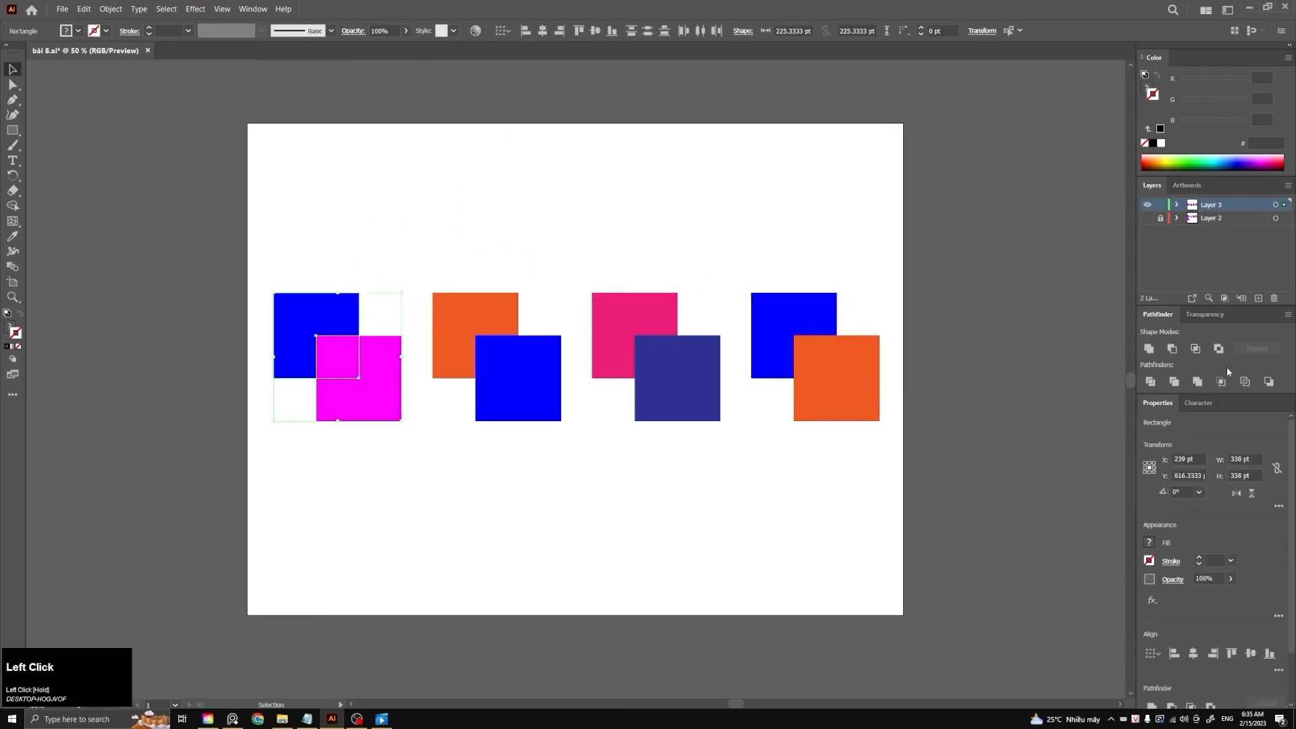
pyautogui.click(700, 236)
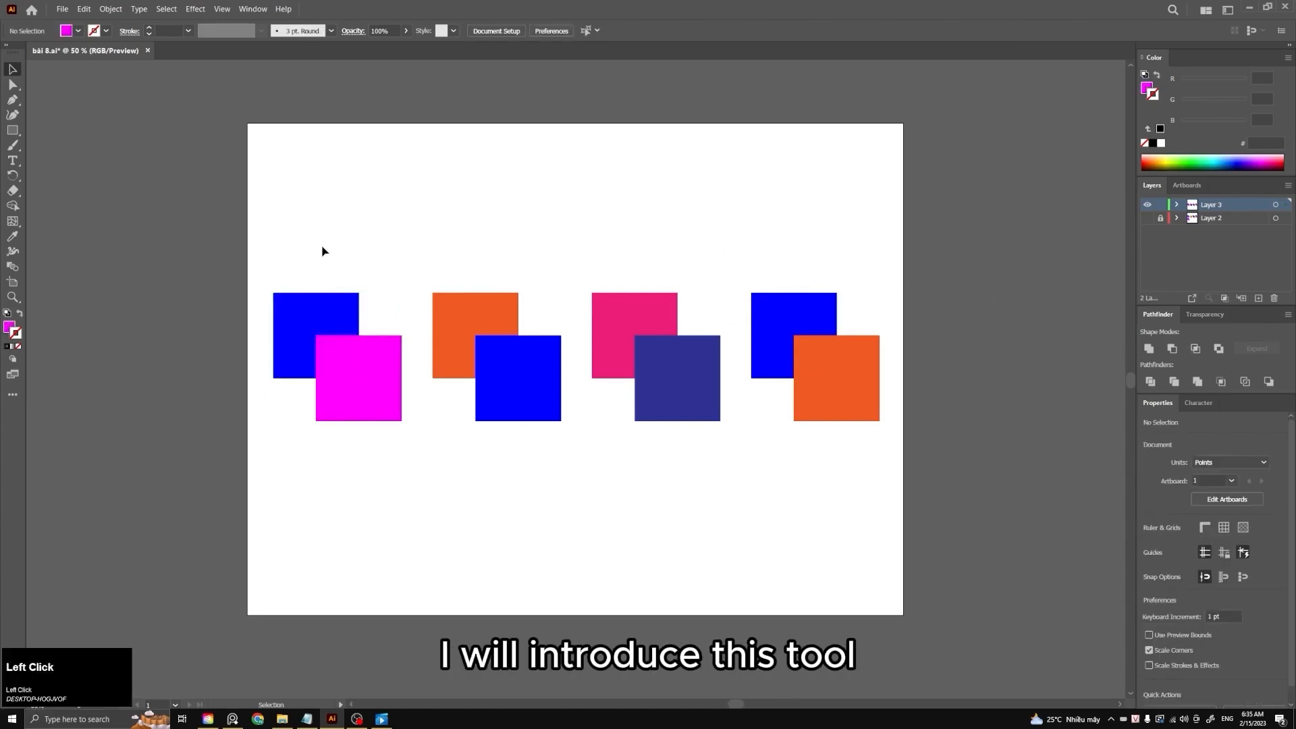
pyautogui.moveTo(307, 252); pyautogui.dragTo(408, 451)
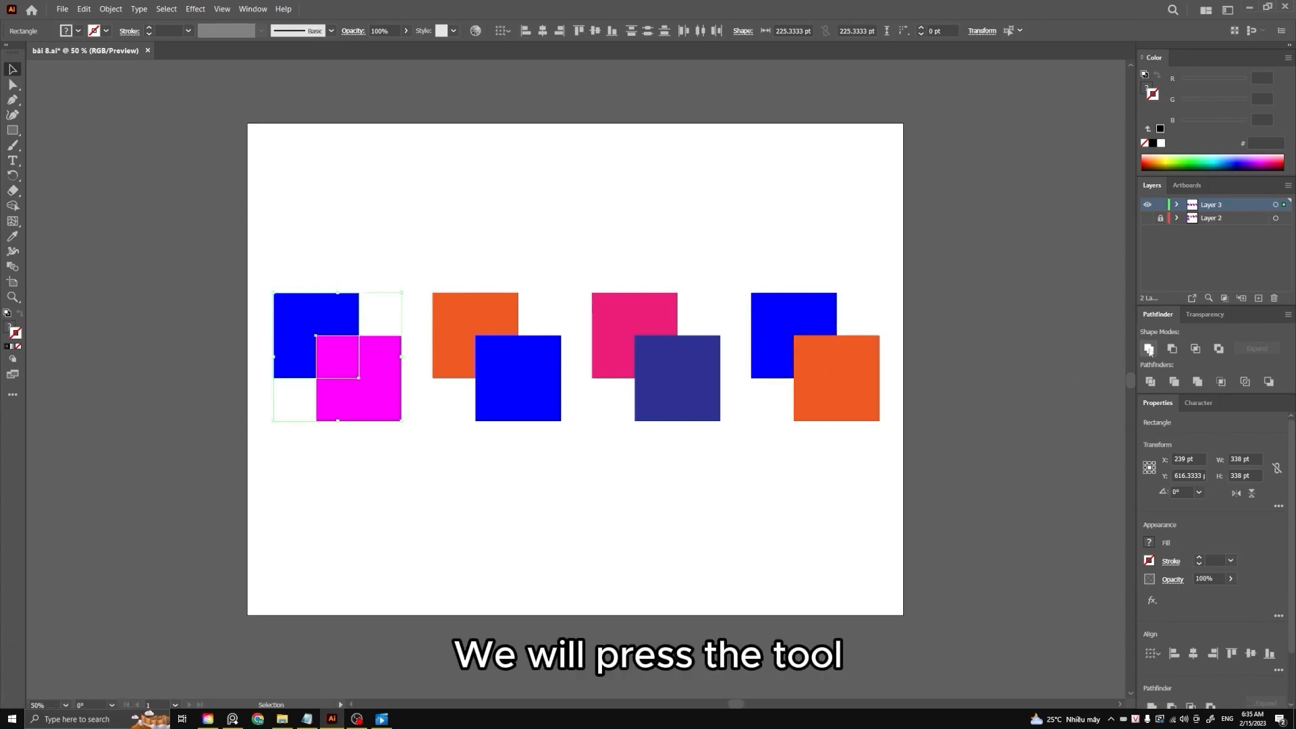
pyautogui.click(1149, 349)
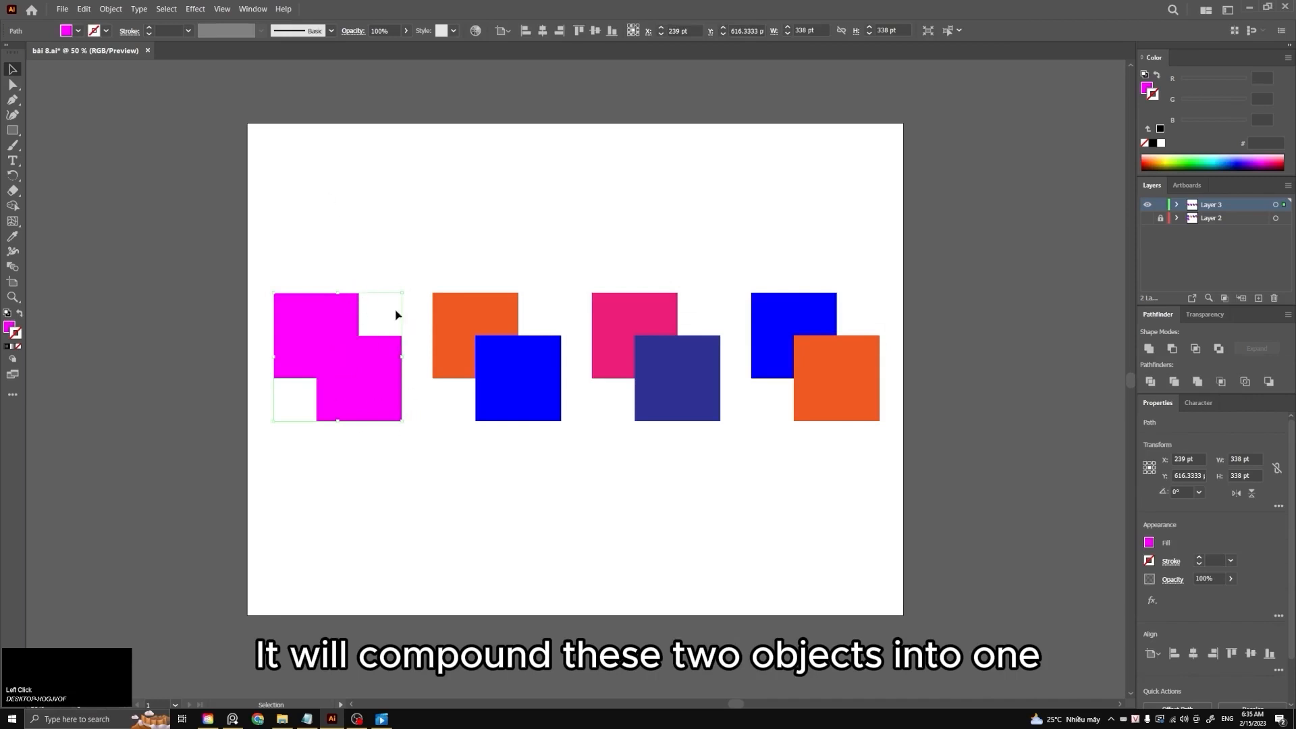
pyautogui.hotkey('ctrl', 'z')
# - Subtract the front blue square from the orange square behind it with Minus Front
pyautogui.moveTo(428, 286); pyautogui.dragTo(567, 437)
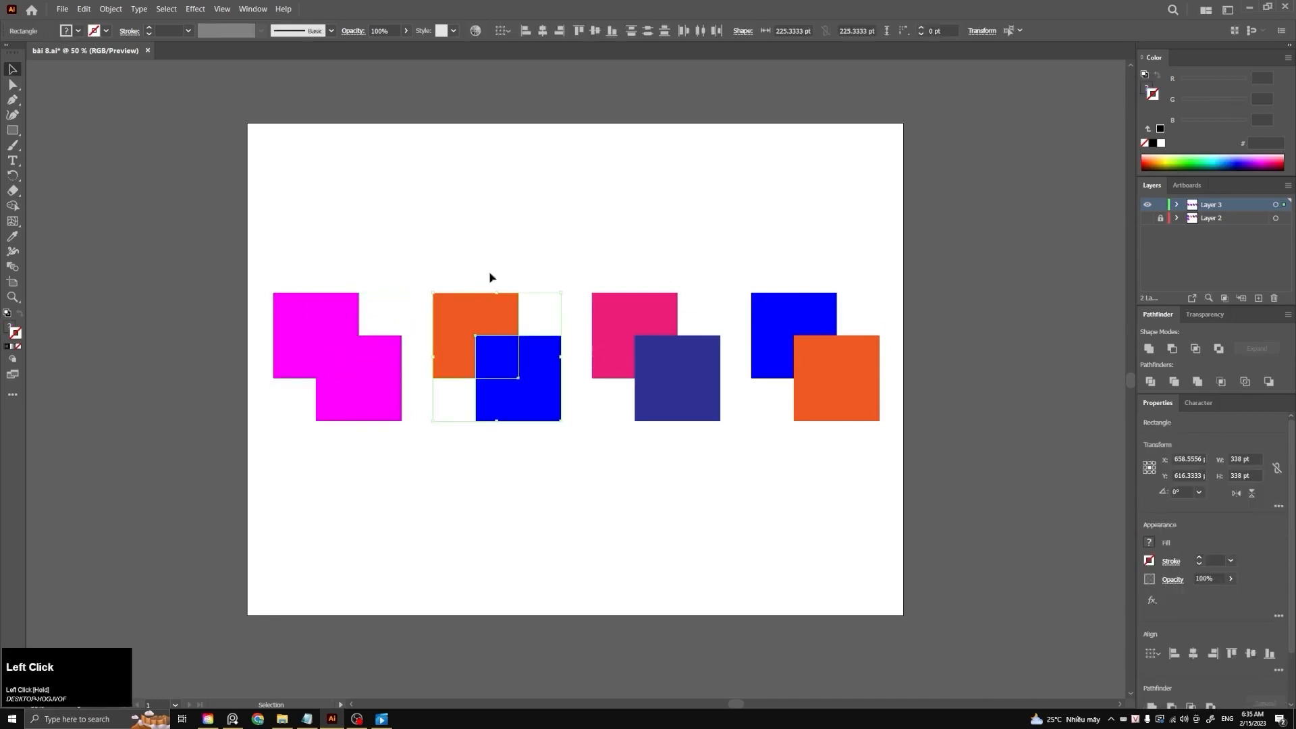
pyautogui.click(1172, 349)
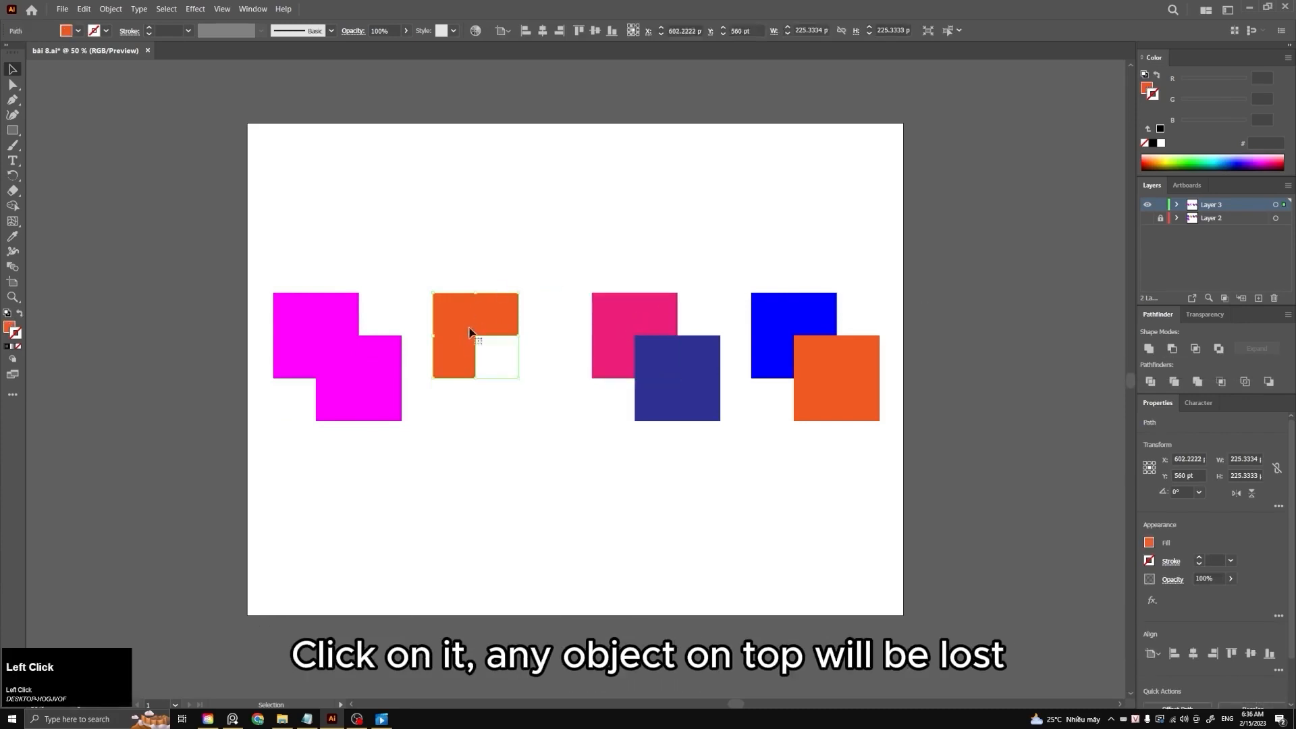
pyautogui.click(534, 214)
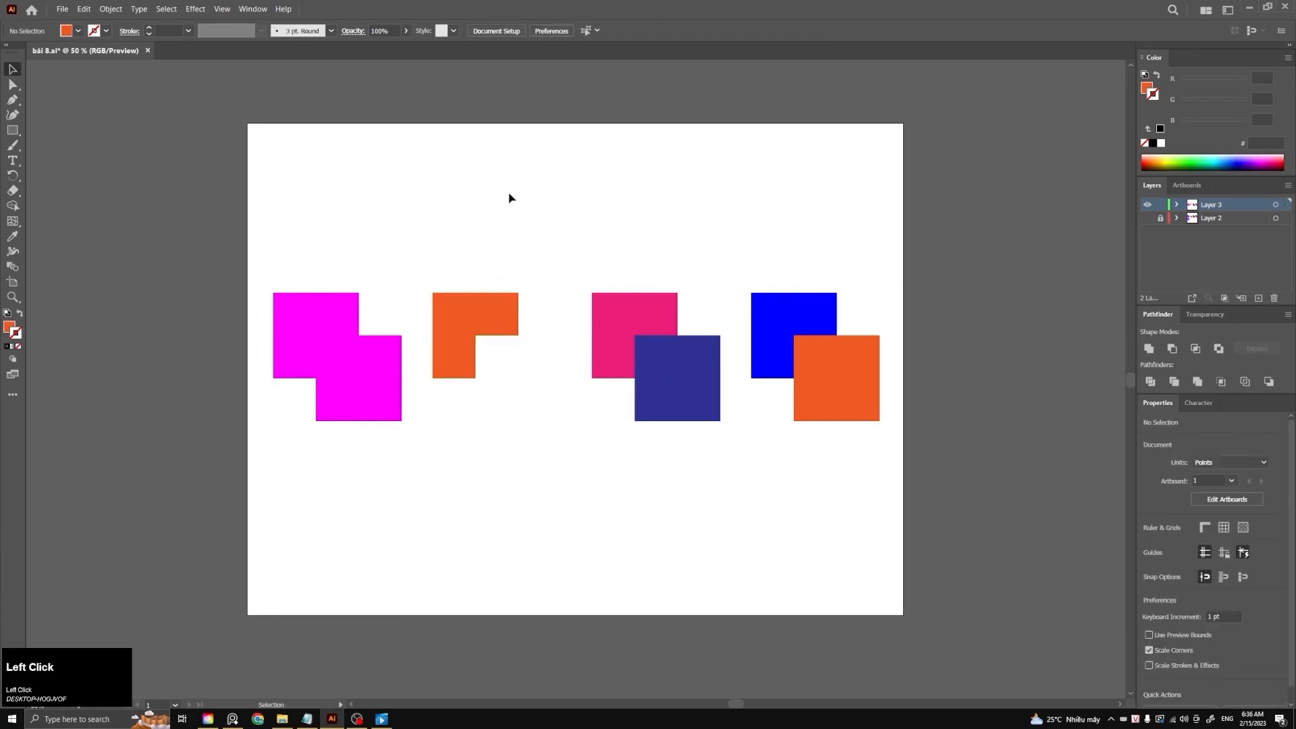
# - Draw an orange circle about 195 pt wide above the cut orange shape, with an overlapping copy coloured blue from the rightmost pair's blue square
pyautogui.press('l')
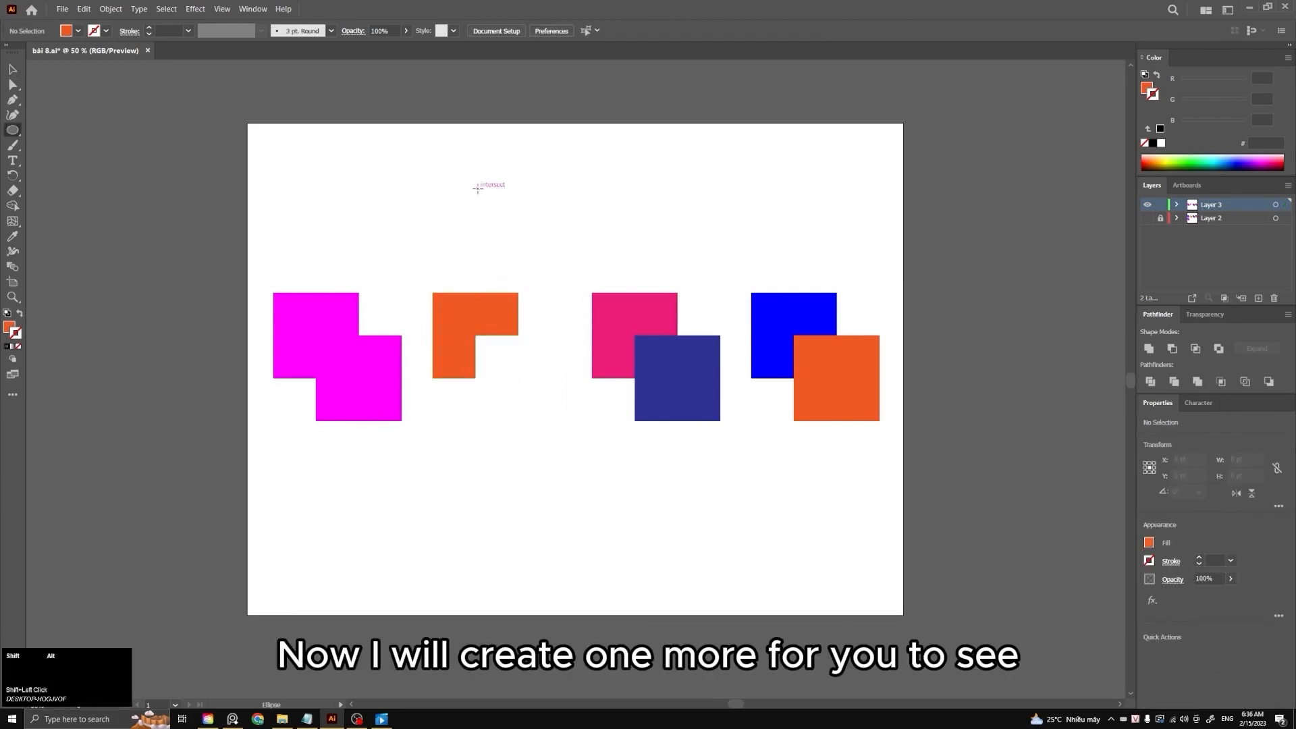
pyautogui.moveTo(478, 189); pyautogui.dragTo(526, 241)
pyautogui.press('v')
pyautogui.press('i')
pyautogui.click(773, 328)
pyautogui.press('v')
pyautogui.click(680, 183)
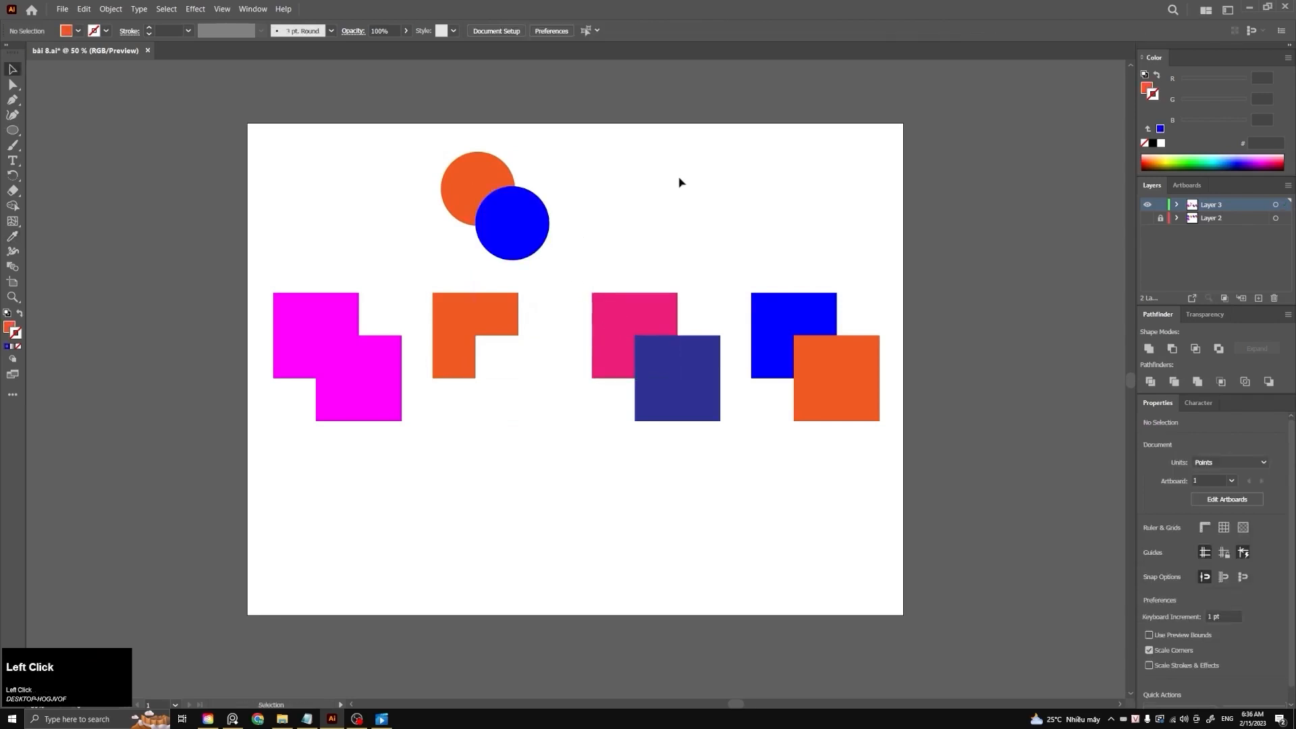
# - Bring the orange circle to the front so that it overlaps the blue circle
pyautogui.click(481, 169)
pyautogui.click(568, 165)
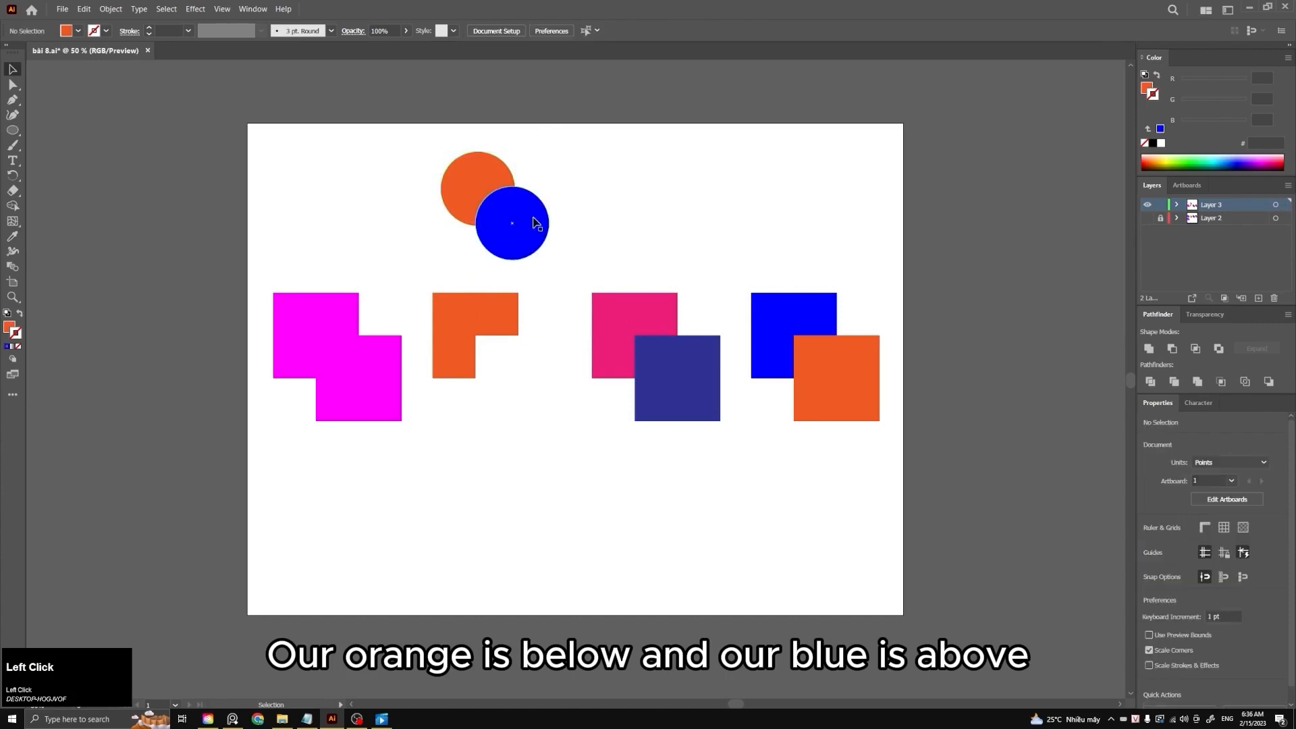
pyautogui.click(534, 219)
pyautogui.click(608, 179)
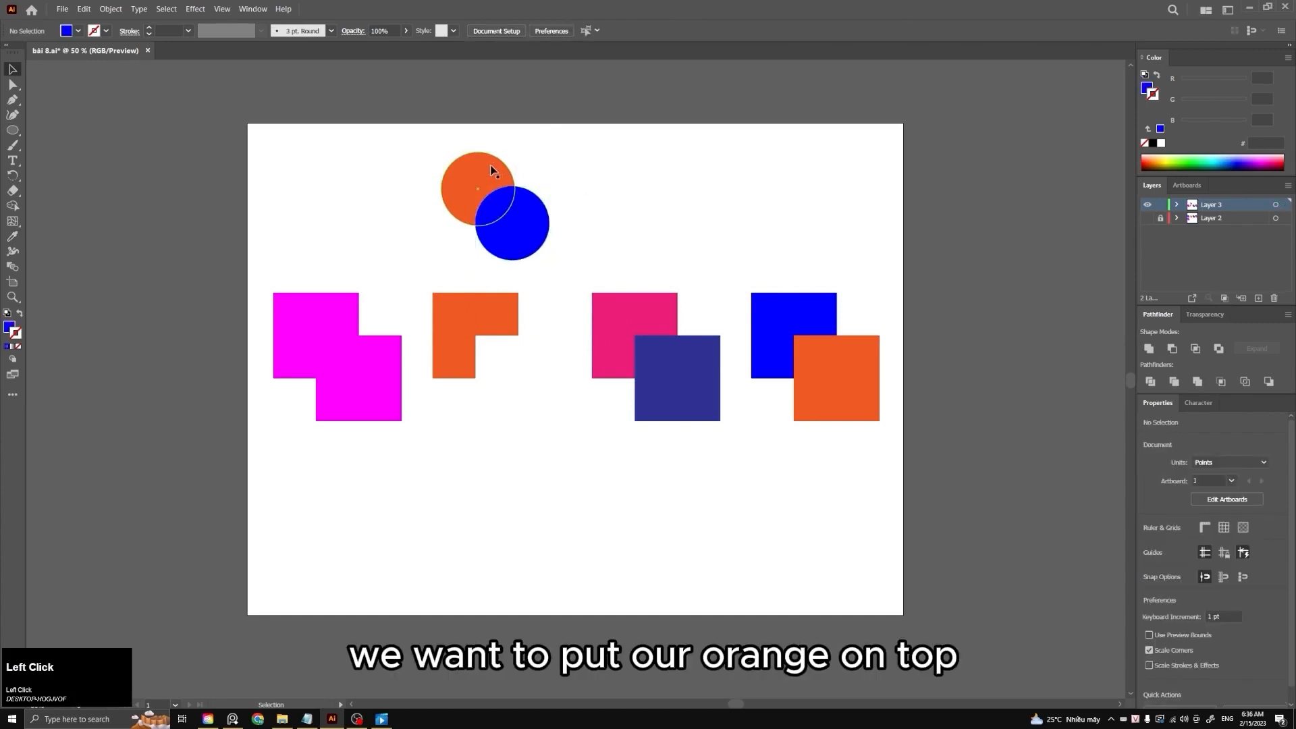
pyautogui.click(490, 169)
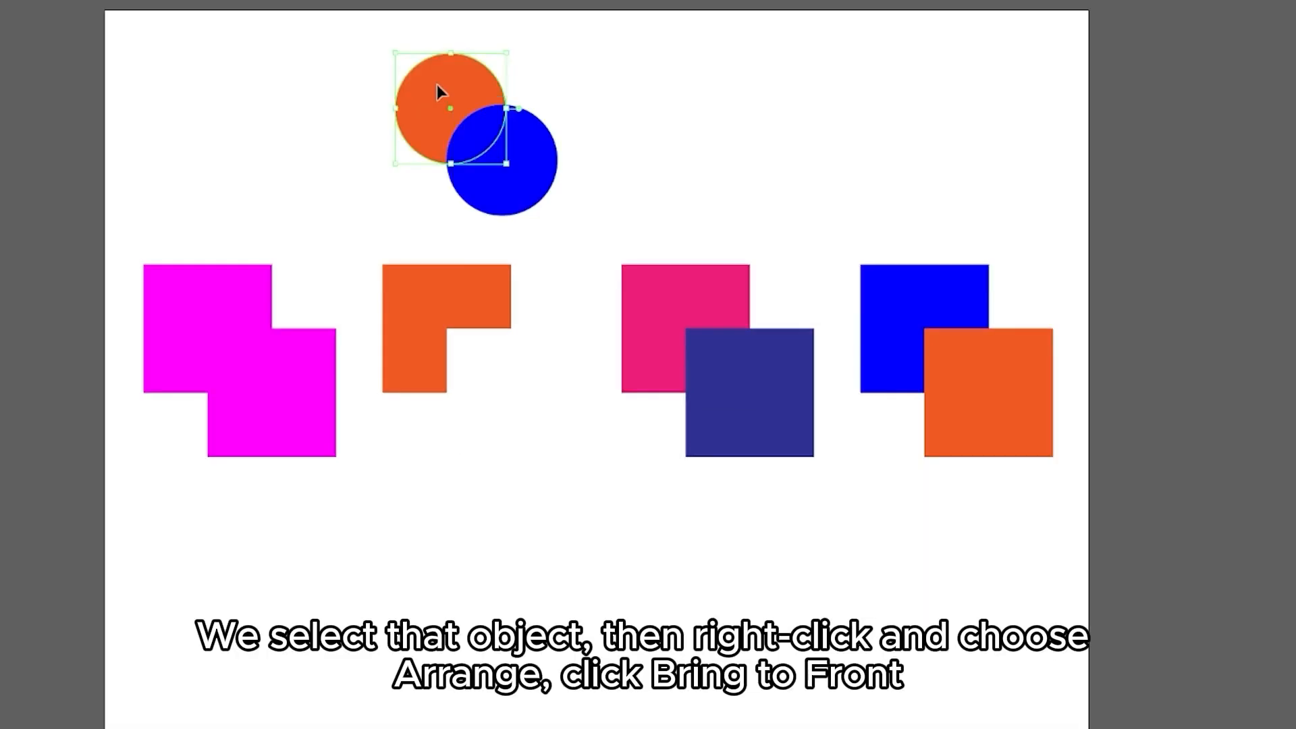
pyautogui.rightClick(469, 172)
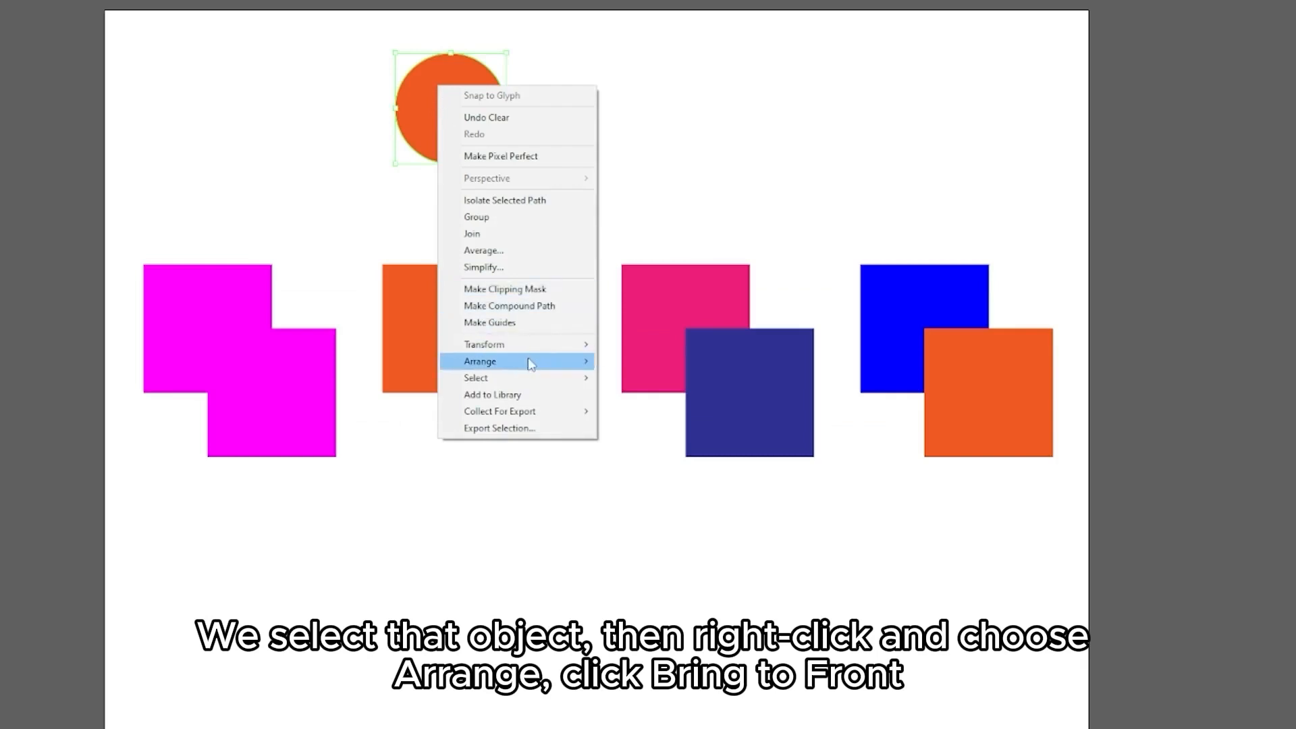
pyautogui.moveTo(535, 363)
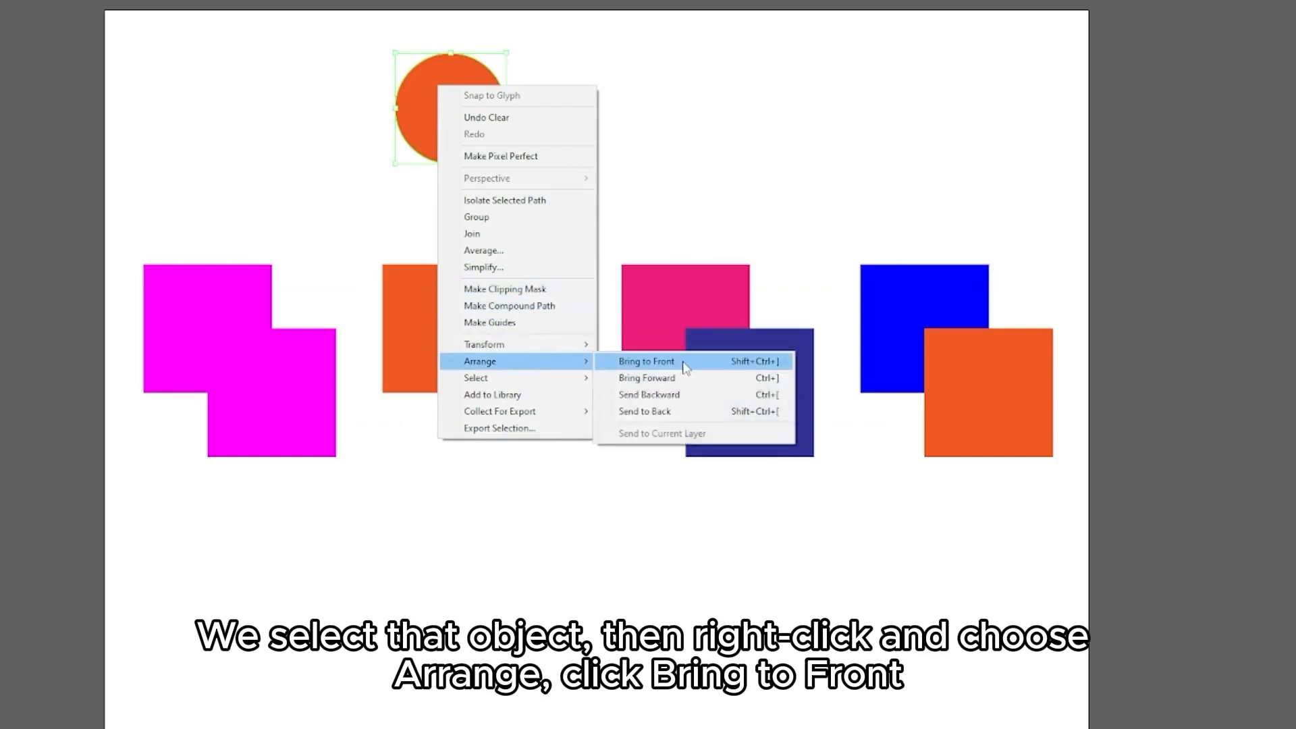
pyautogui.click(685, 368)
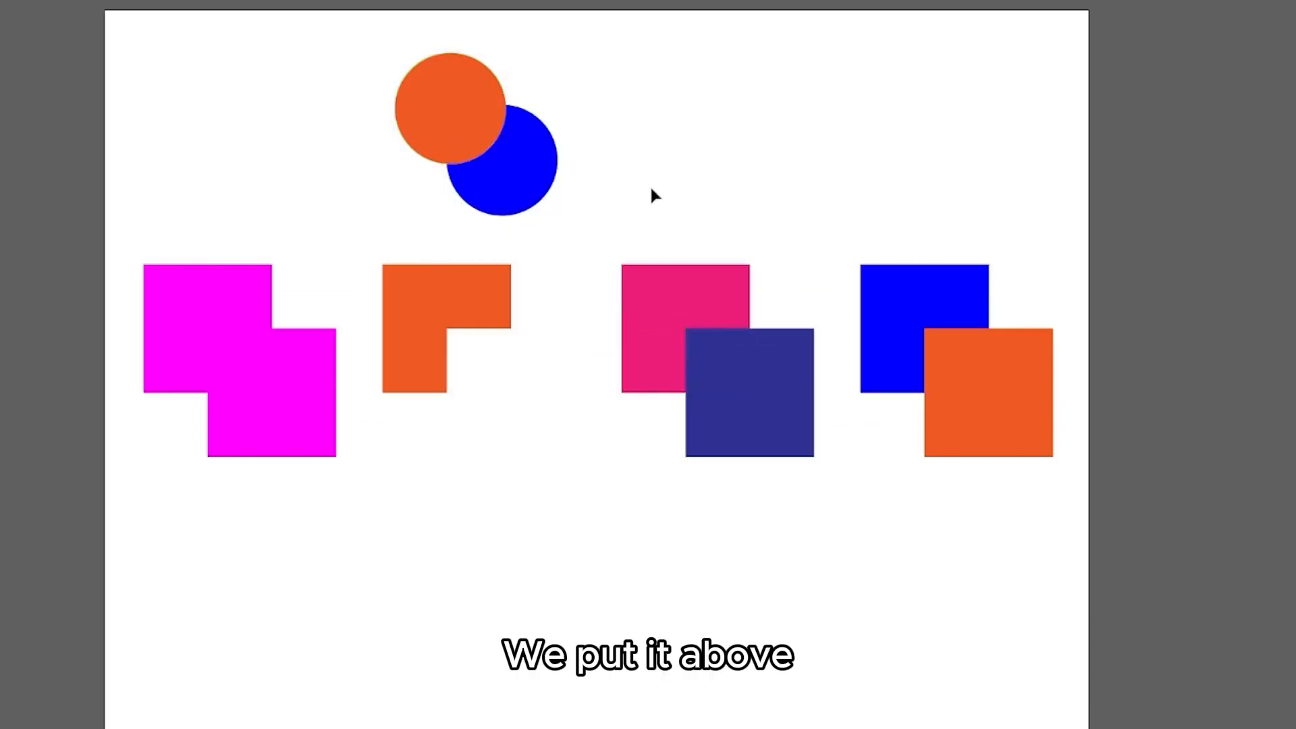
# - Subtract the front orange circle from the blue circle with Minus Front and delete the remaining crescent
pyautogui.moveTo(651, 189); pyautogui.dragTo(398, 38)
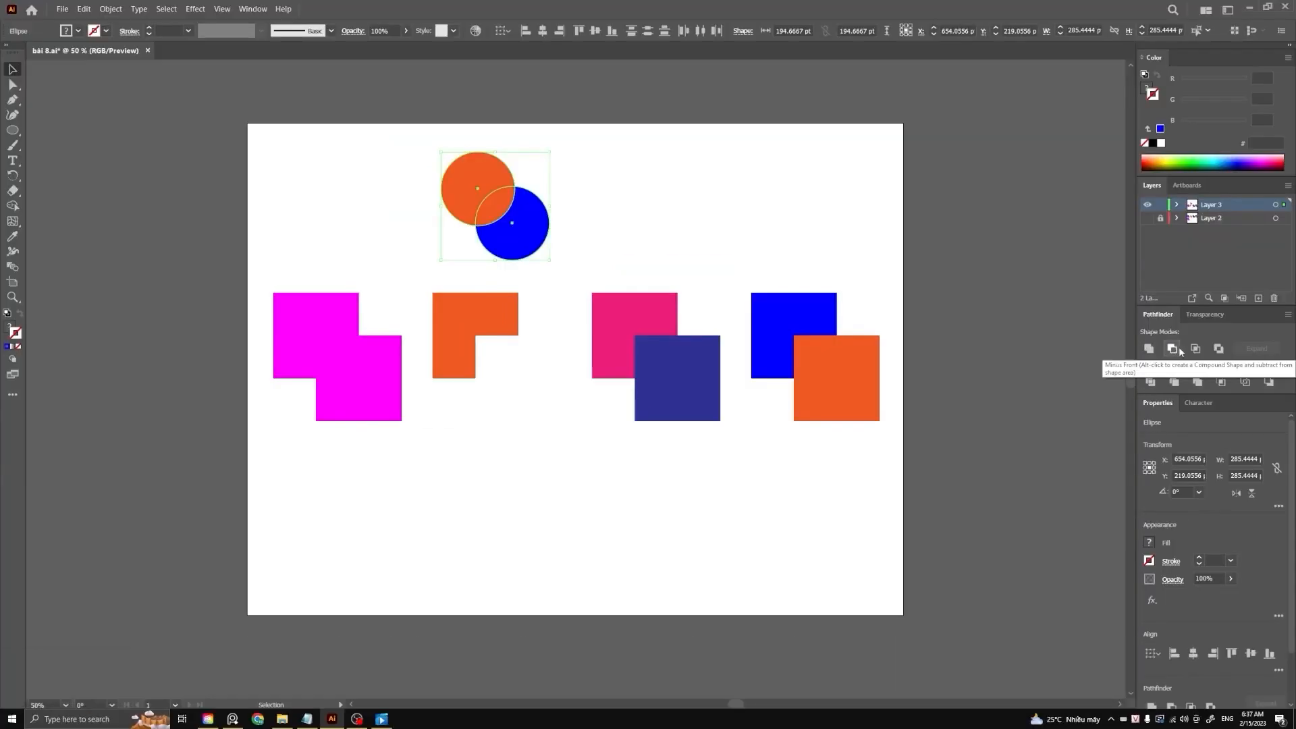
pyautogui.click(1172, 350)
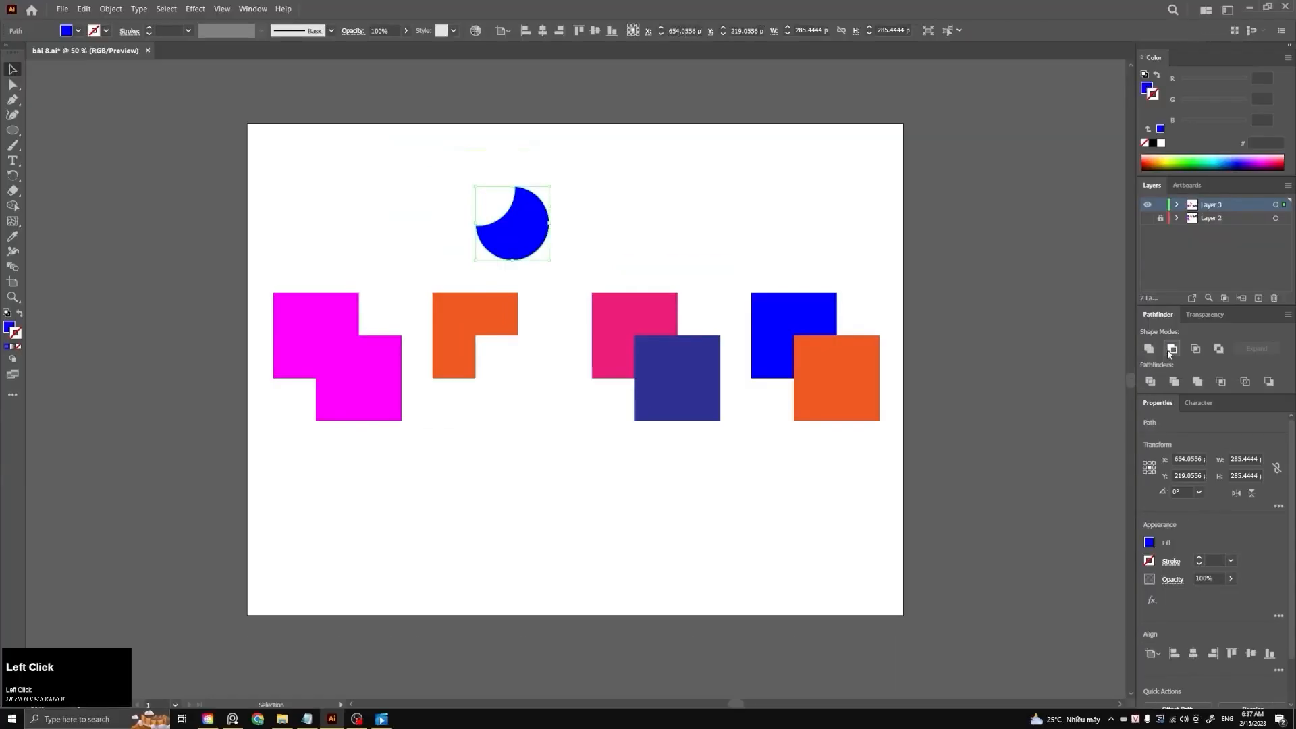
pyautogui.click(677, 183)
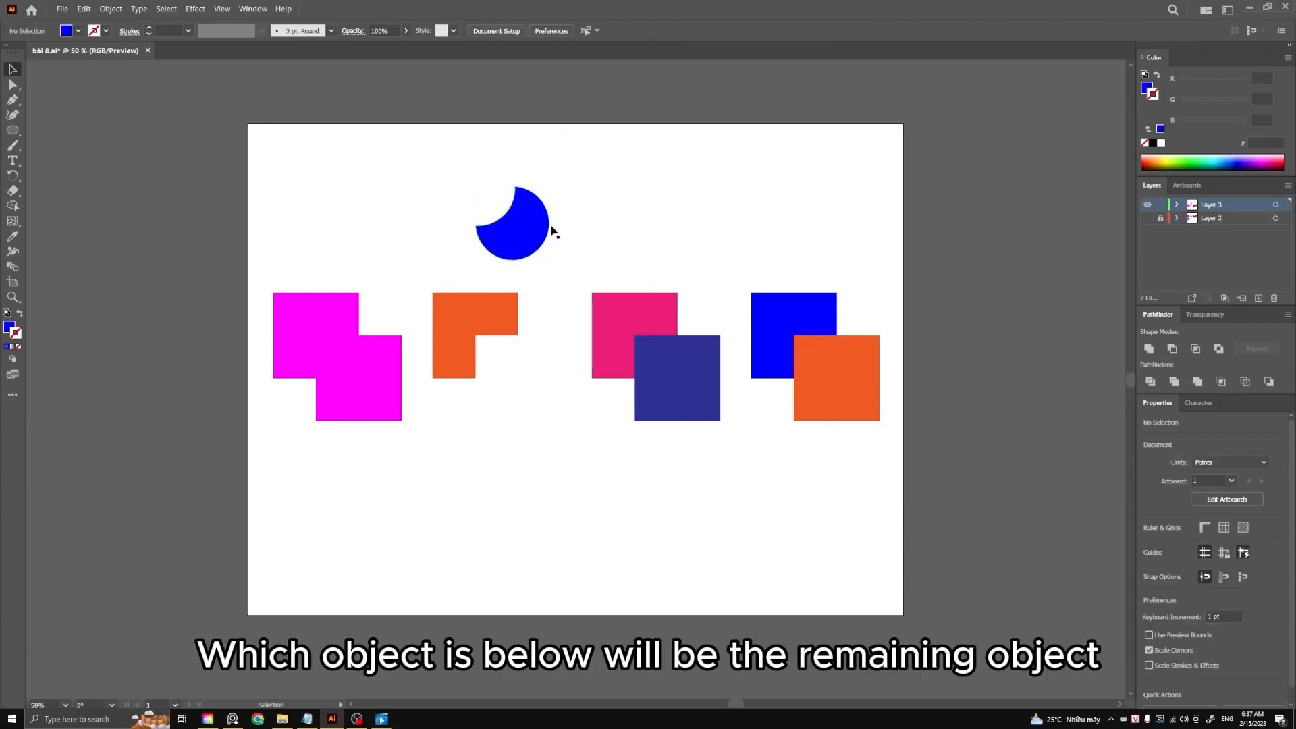
pyautogui.click(526, 198)
pyautogui.press('Delete')
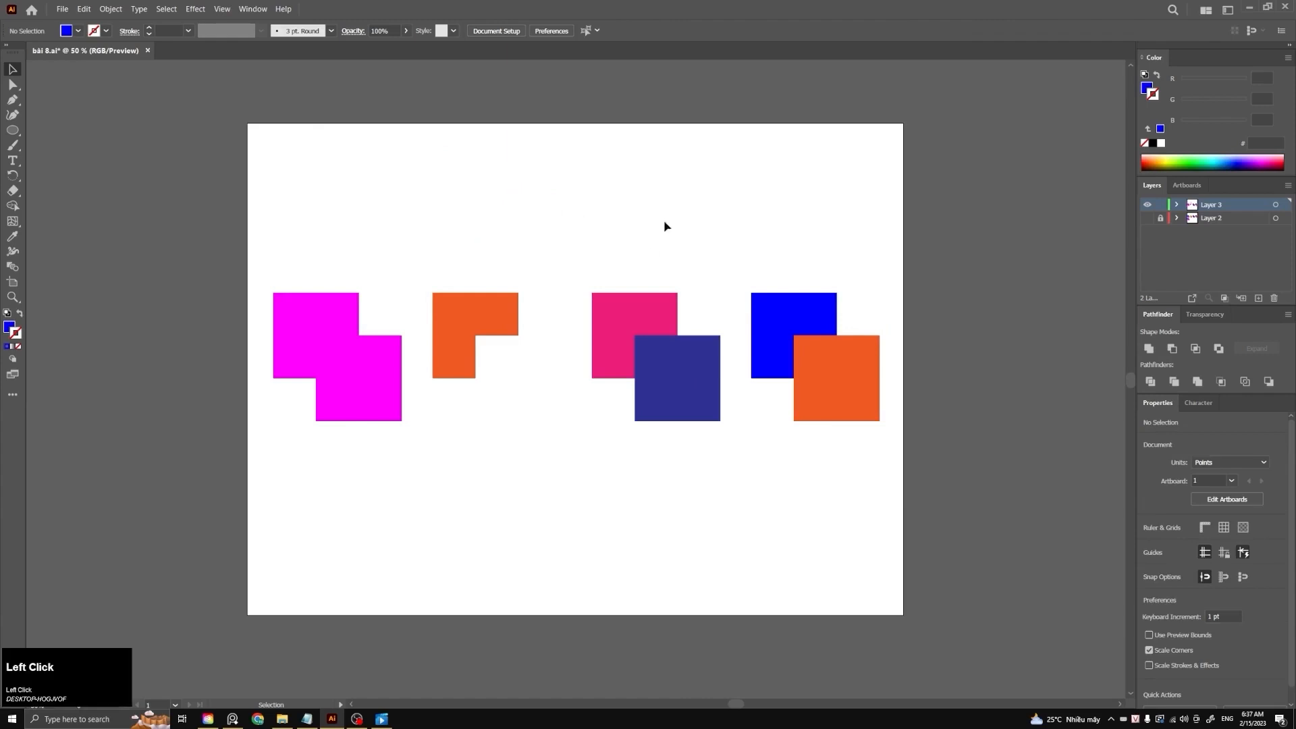
# - Intersect the overlapping pink and dark blue squares to keep only their shared area
pyautogui.moveTo(650, 232); pyautogui.dragTo(692, 434)
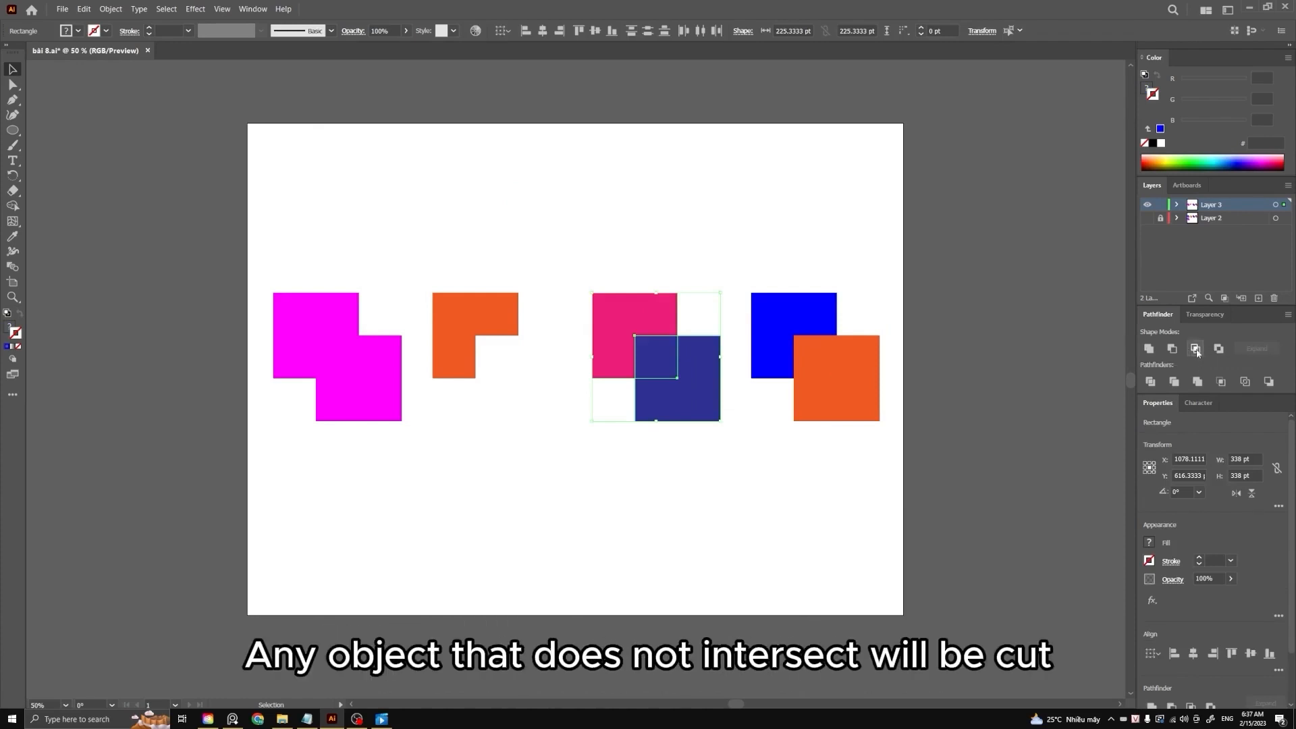
pyautogui.click(1198, 352)
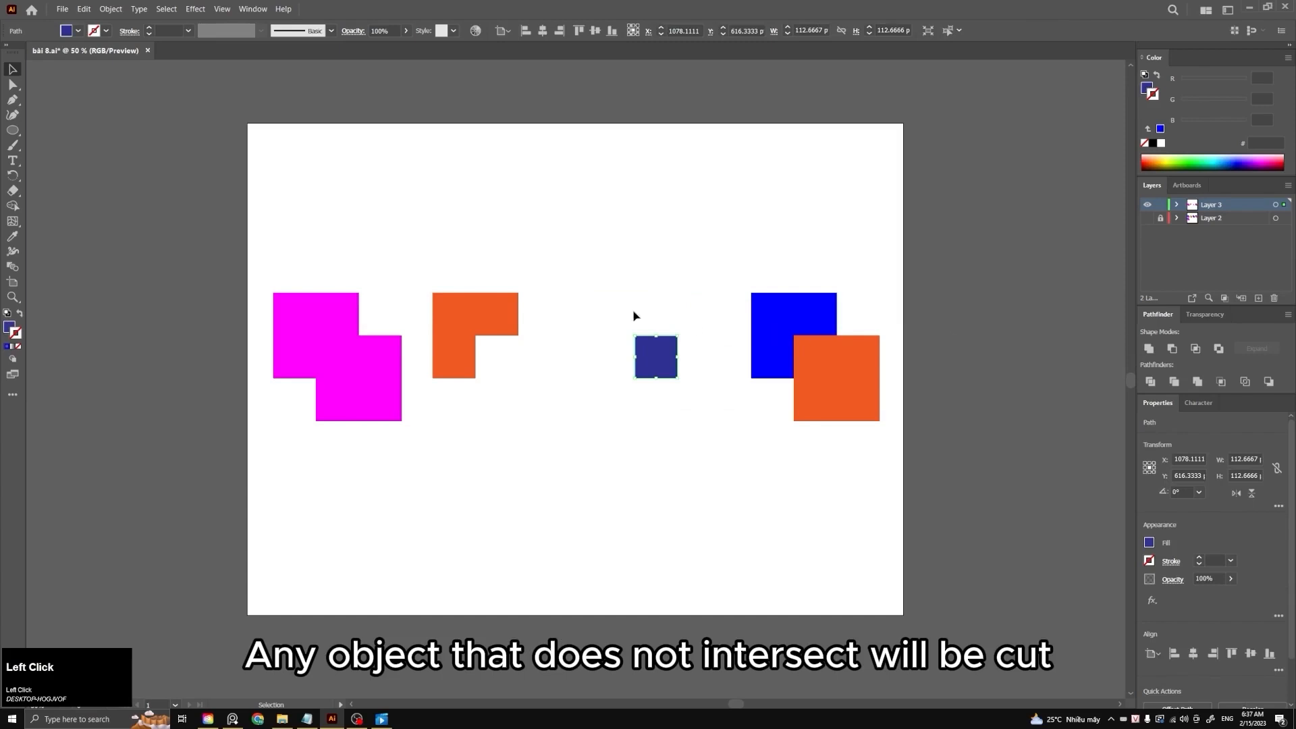
pyautogui.hotkey('ctrl', 'z')
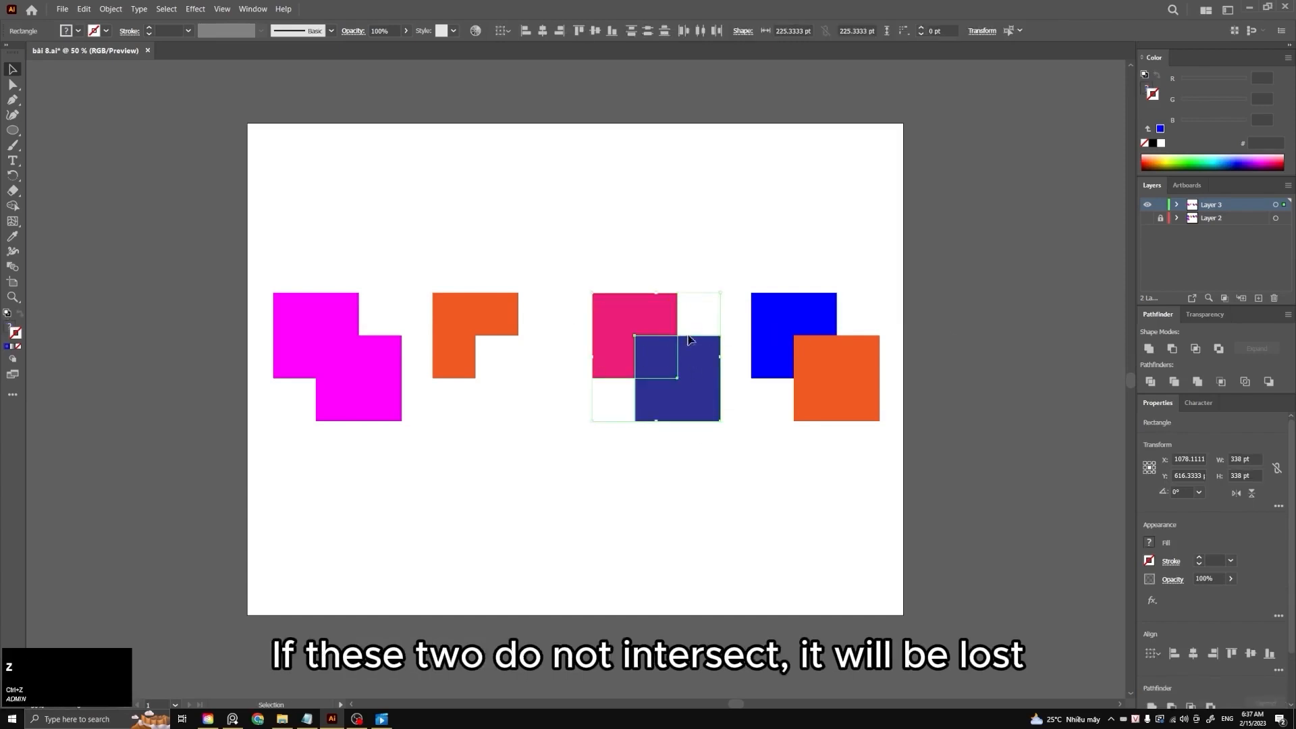
pyautogui.click(1191, 352)
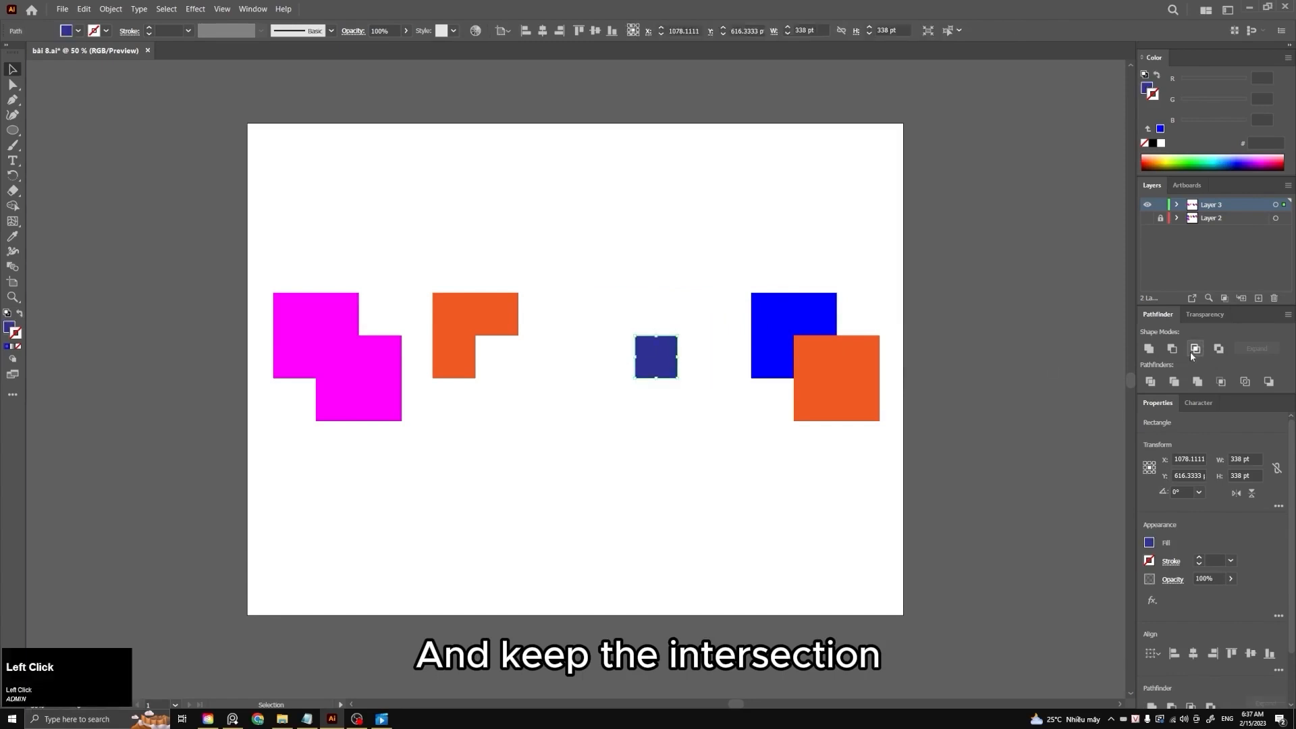
# - Exclude the overlapping area of the rightmost blue and orange squares, then deselect the result
pyautogui.click(795, 339)
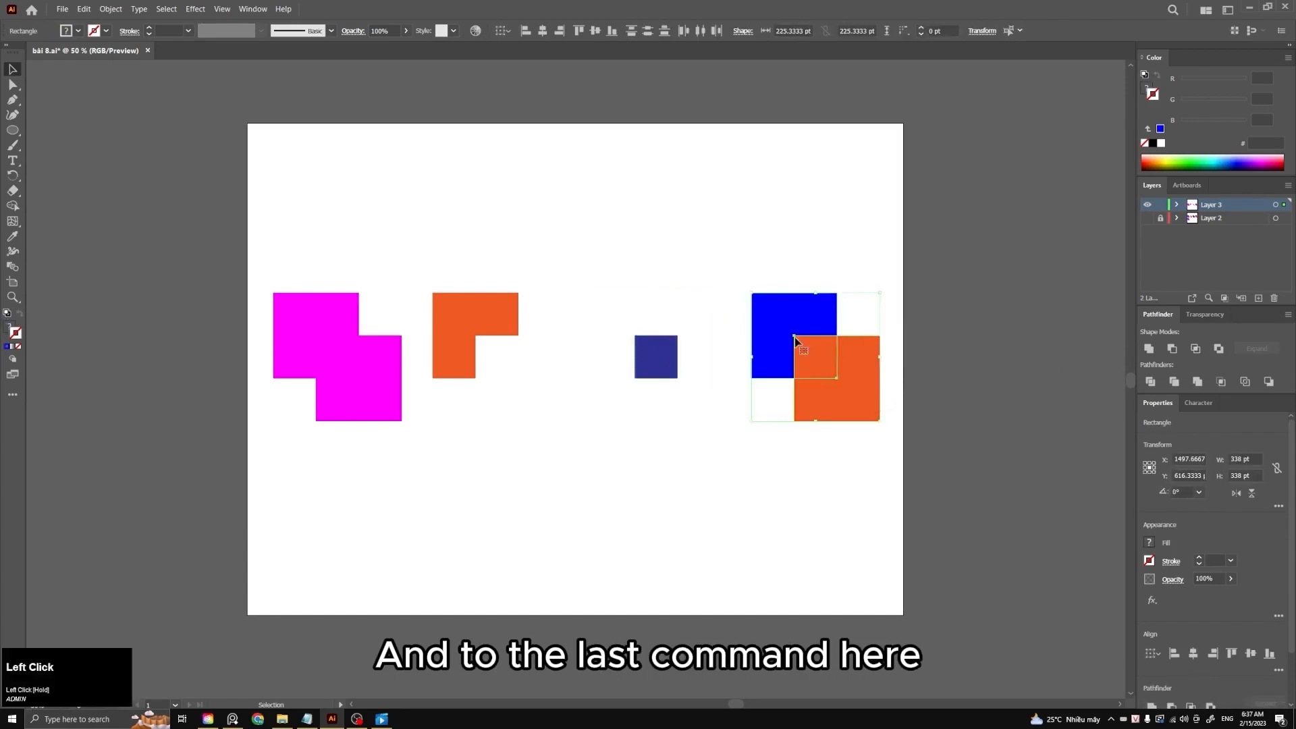
pyautogui.click(1221, 349)
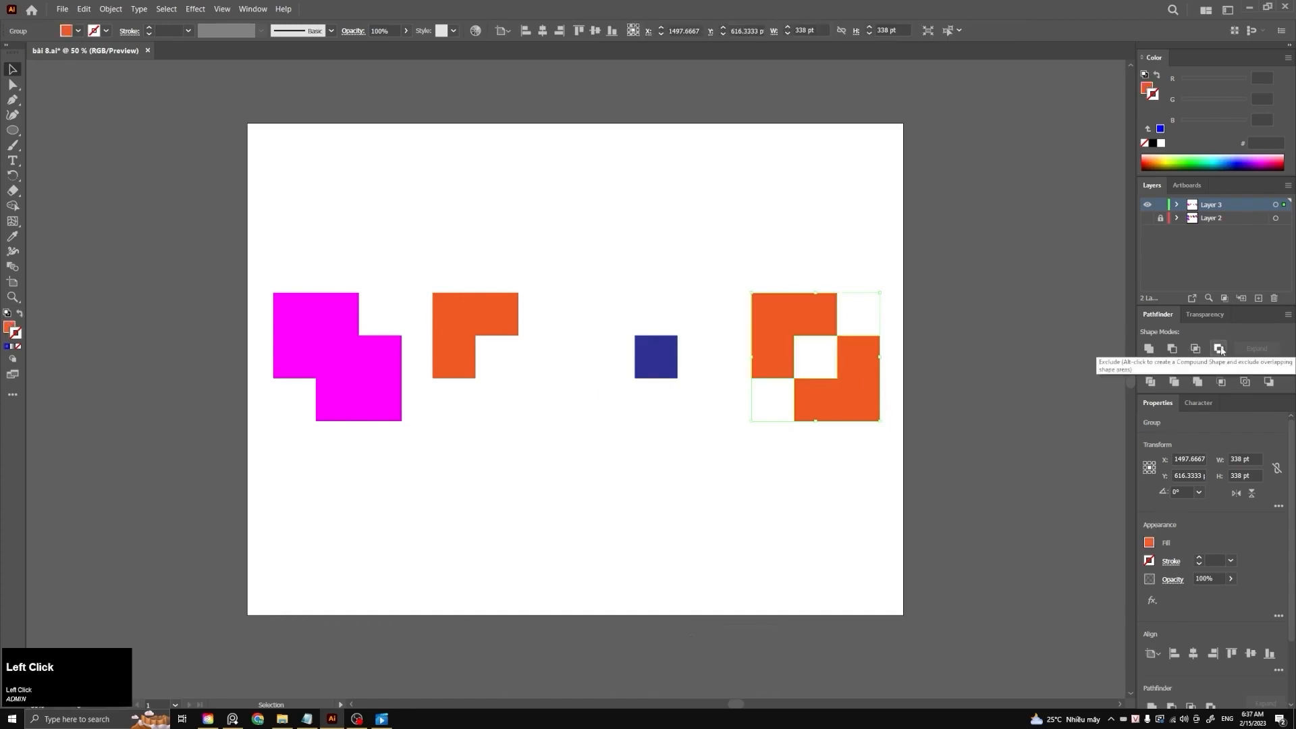
pyautogui.click(776, 200)
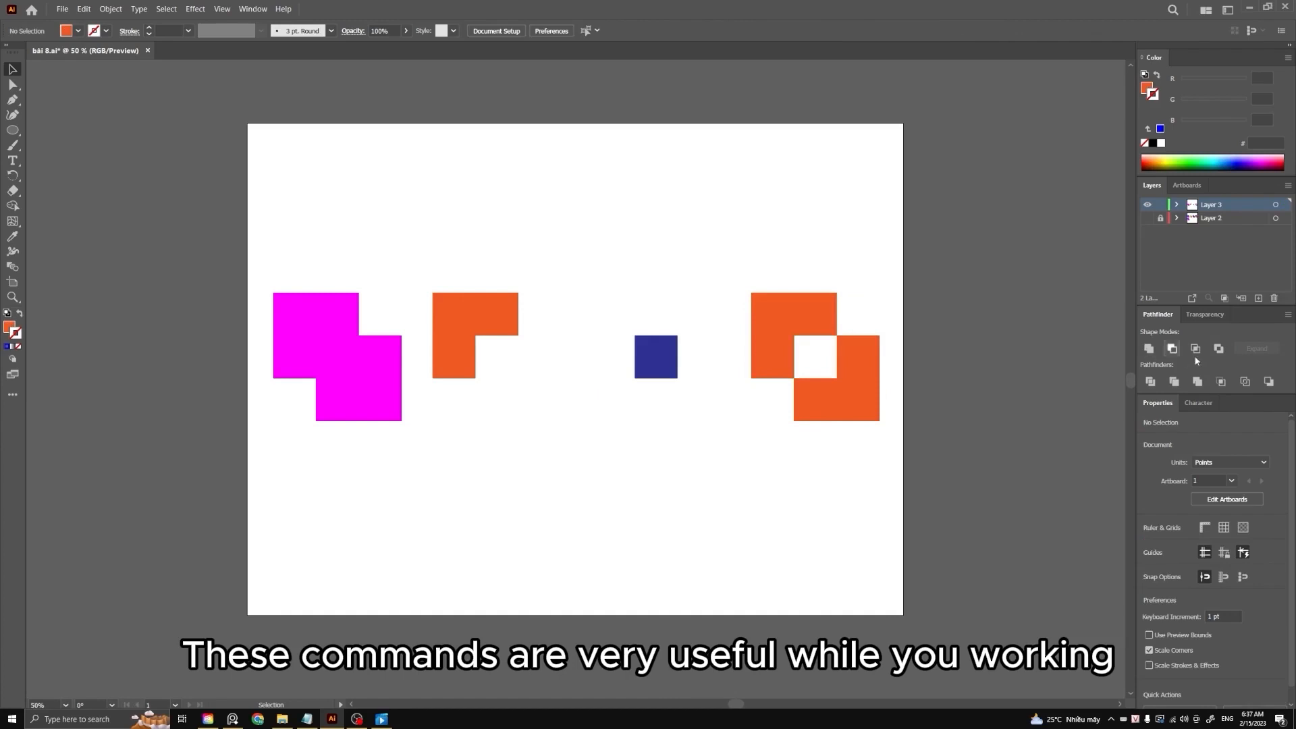
pyautogui.click(691, 205)
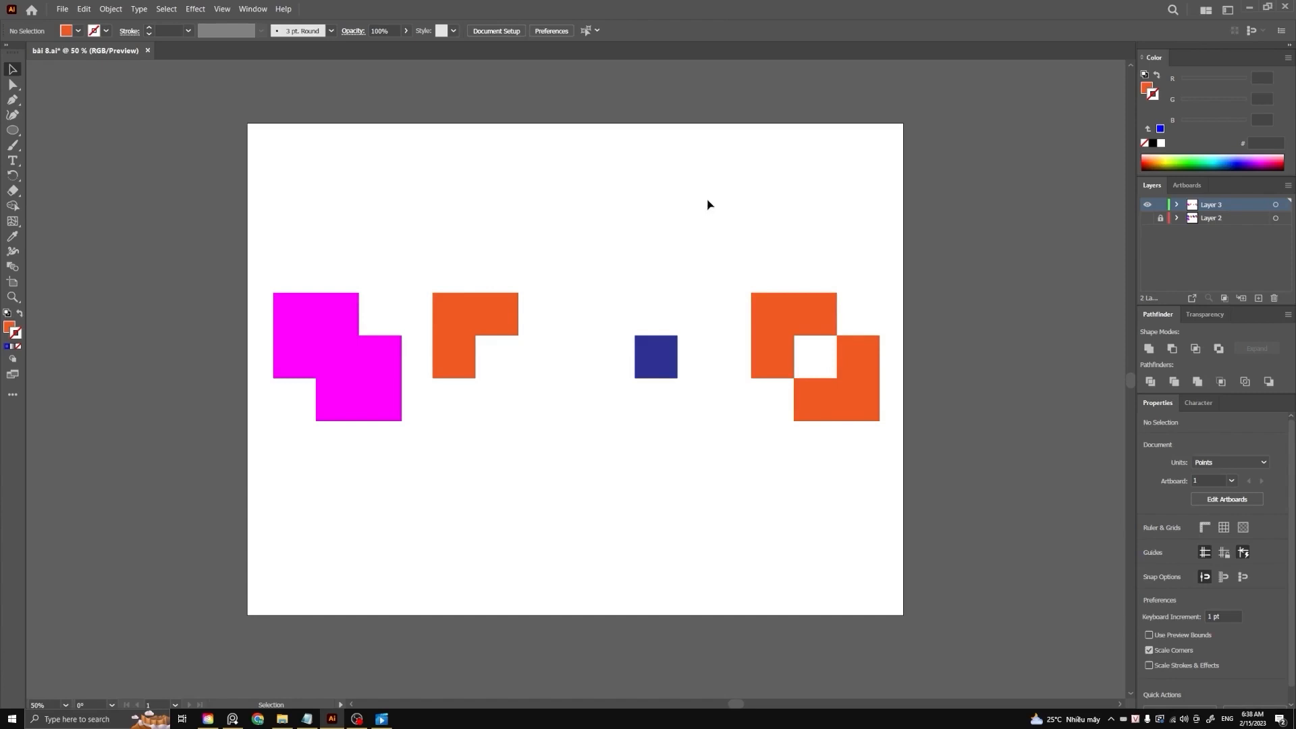
# - Draw an orange circle about 320 pt wide below the shapes and place a partly overlapping copy to its right
pyautogui.click(547, 448)
pyautogui.press('m')
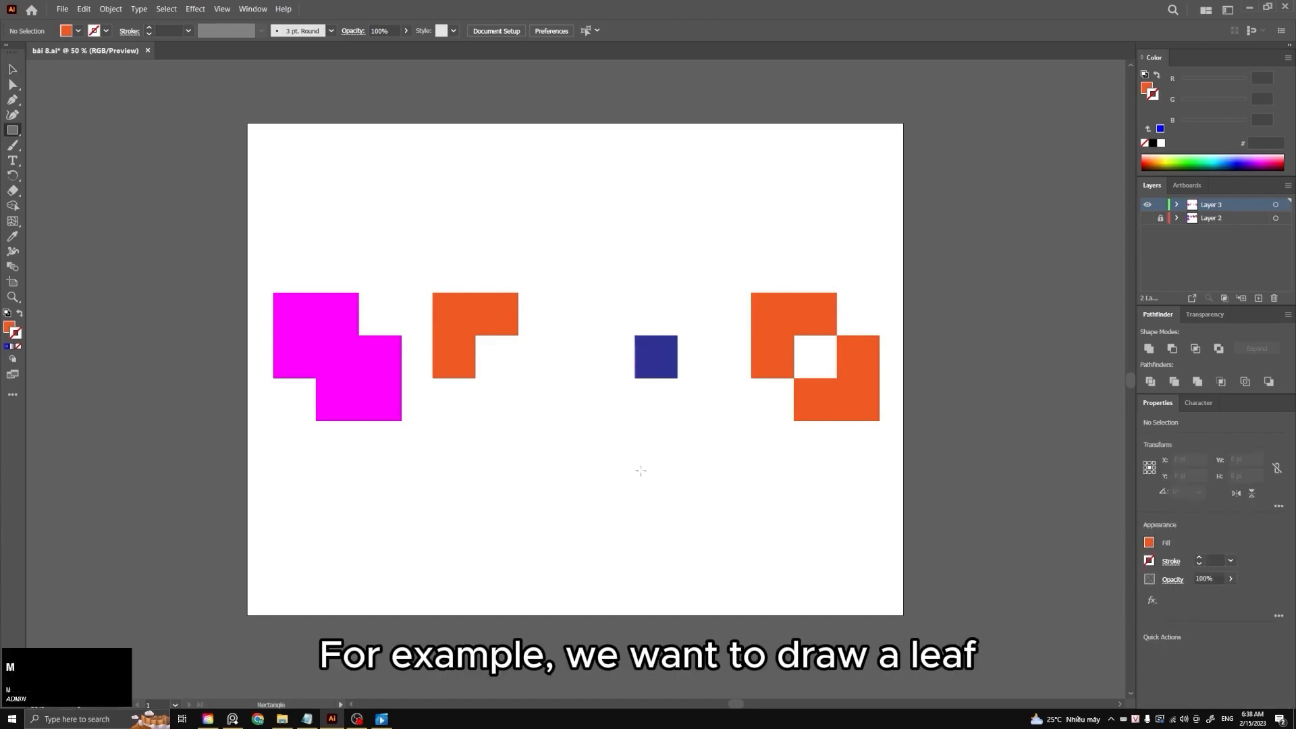
pyautogui.moveTo(566, 459); pyautogui.dragTo(618, 525)
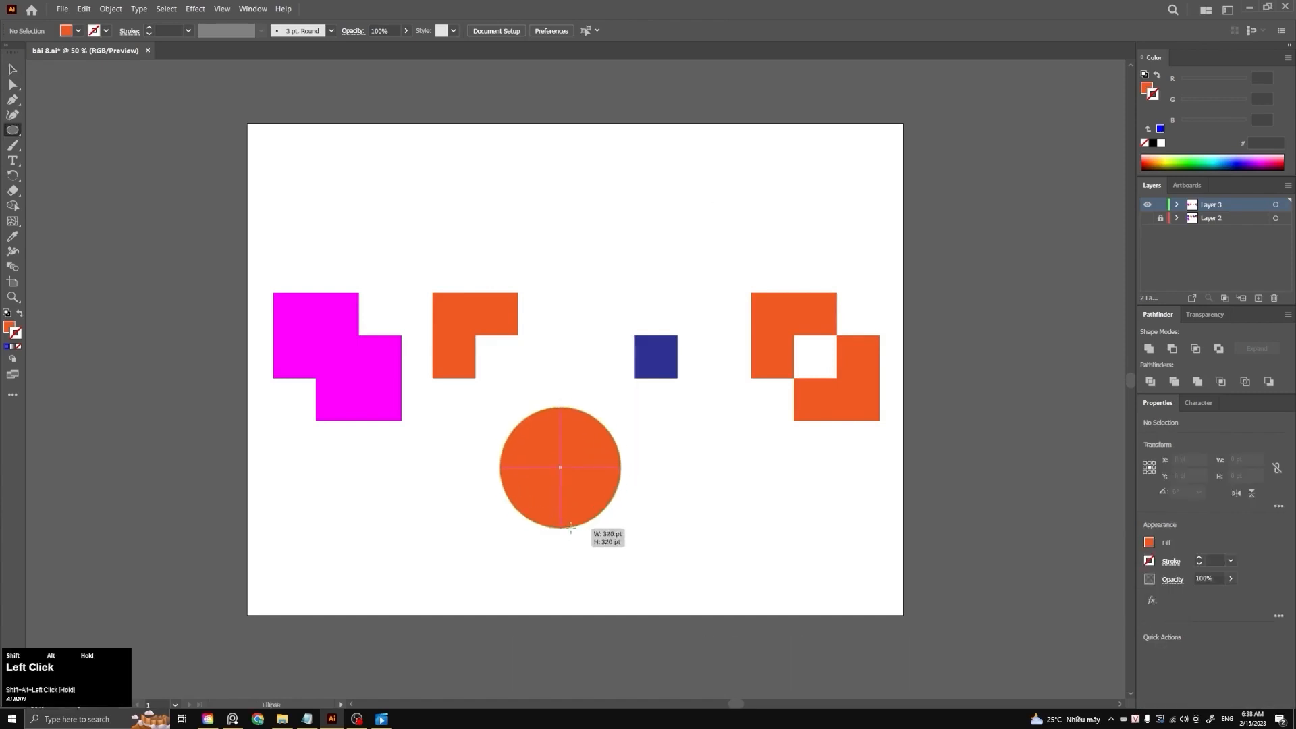
pyautogui.press('v')
pyautogui.keyDown('shift'); pyautogui.click(582, 479); pyautogui.keyUp('shift')
pyautogui.moveTo(582, 479); pyautogui.dragTo(614, 503)
pyautogui.click(671, 495)
# - Recolour the right circle by sampling the fill of the small dark blue square
pyautogui.press('i')
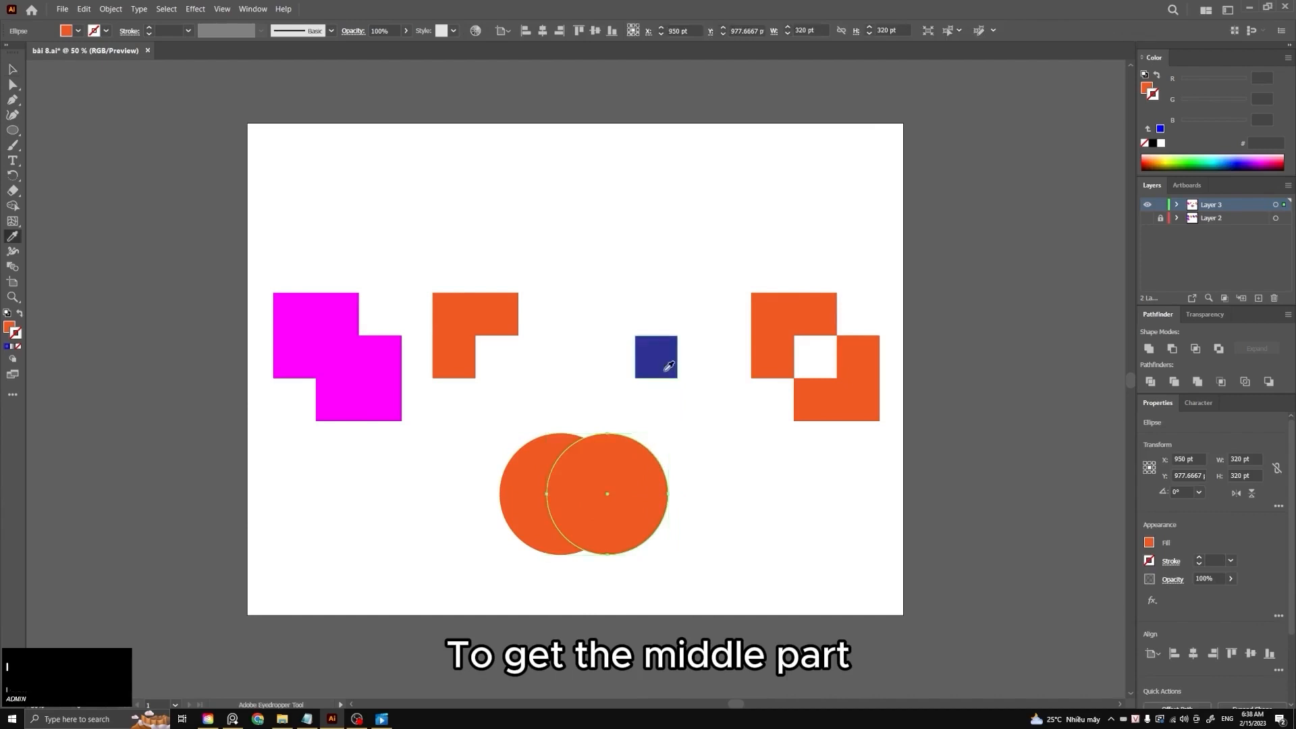
pyautogui.click(667, 368)
pyautogui.press('v')
pyautogui.click(686, 426)
# - Move the dark blue circle horizontally to the right until its left edge meets the orange circle's centre
pyautogui.moveTo(719, 567); pyautogui.dragTo(527, 498)
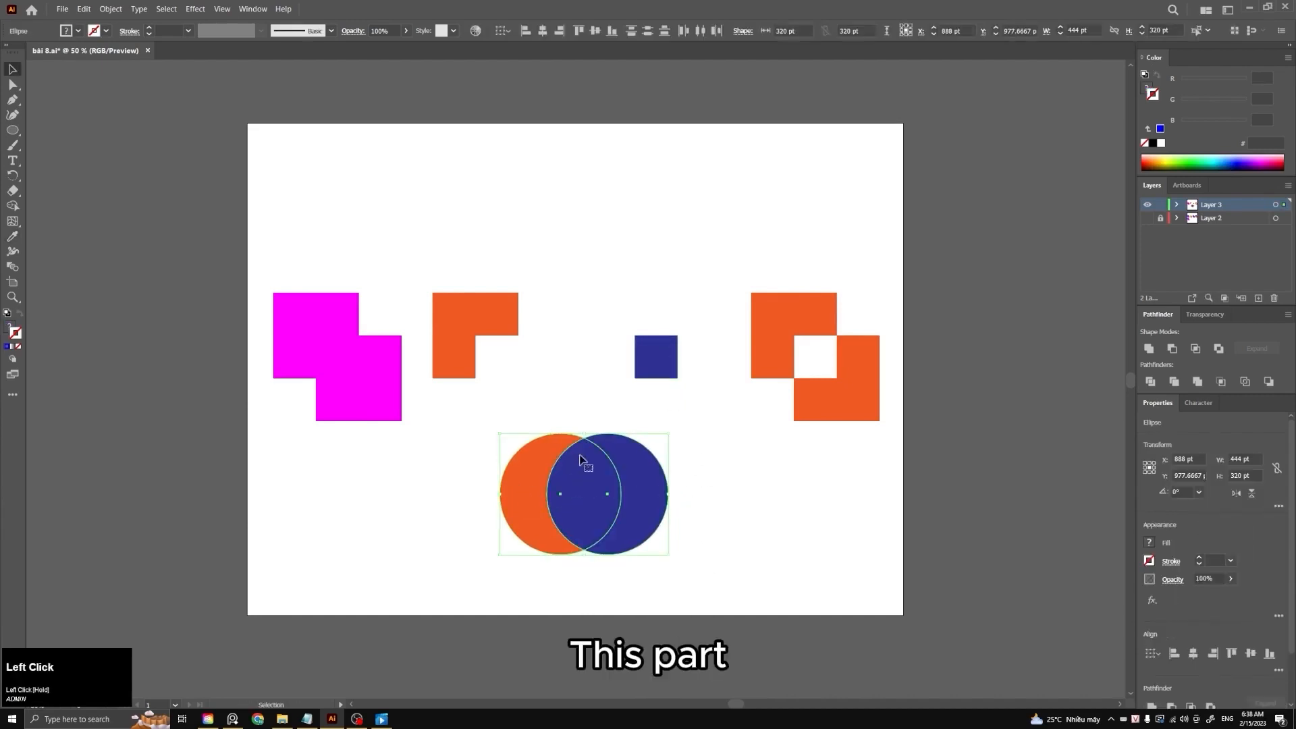
pyautogui.click(688, 522)
pyautogui.moveTo(648, 498); pyautogui.dragTo(662, 498)
pyautogui.click(722, 585)
# - Intersect the orange and dark blue circles to form a leaf shape
pyautogui.moveTo(694, 592); pyautogui.dragTo(433, 455)
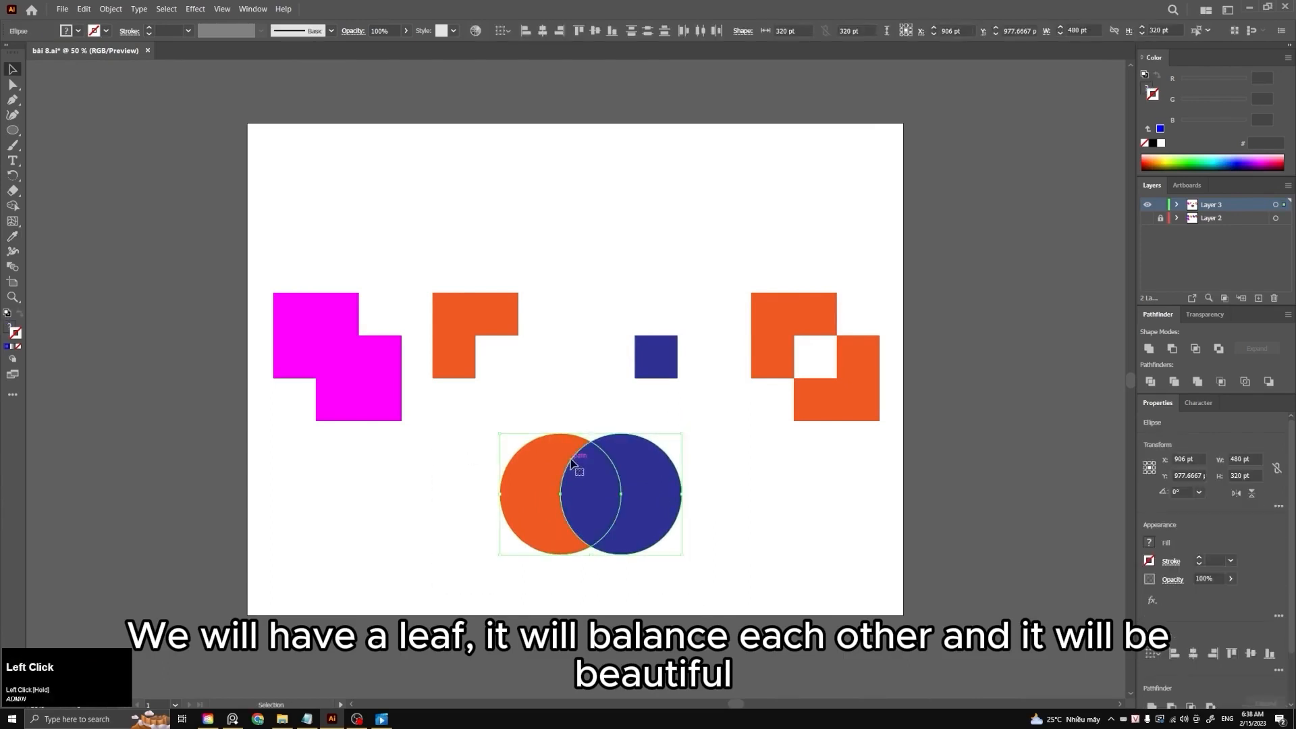
pyautogui.click(1196, 348)
pyautogui.click(723, 514)
# - Draw a straight vertical centre vein from the leaf's top tip to its bottom tip with the Pen tool
pyautogui.scroll(3, 581, 522)
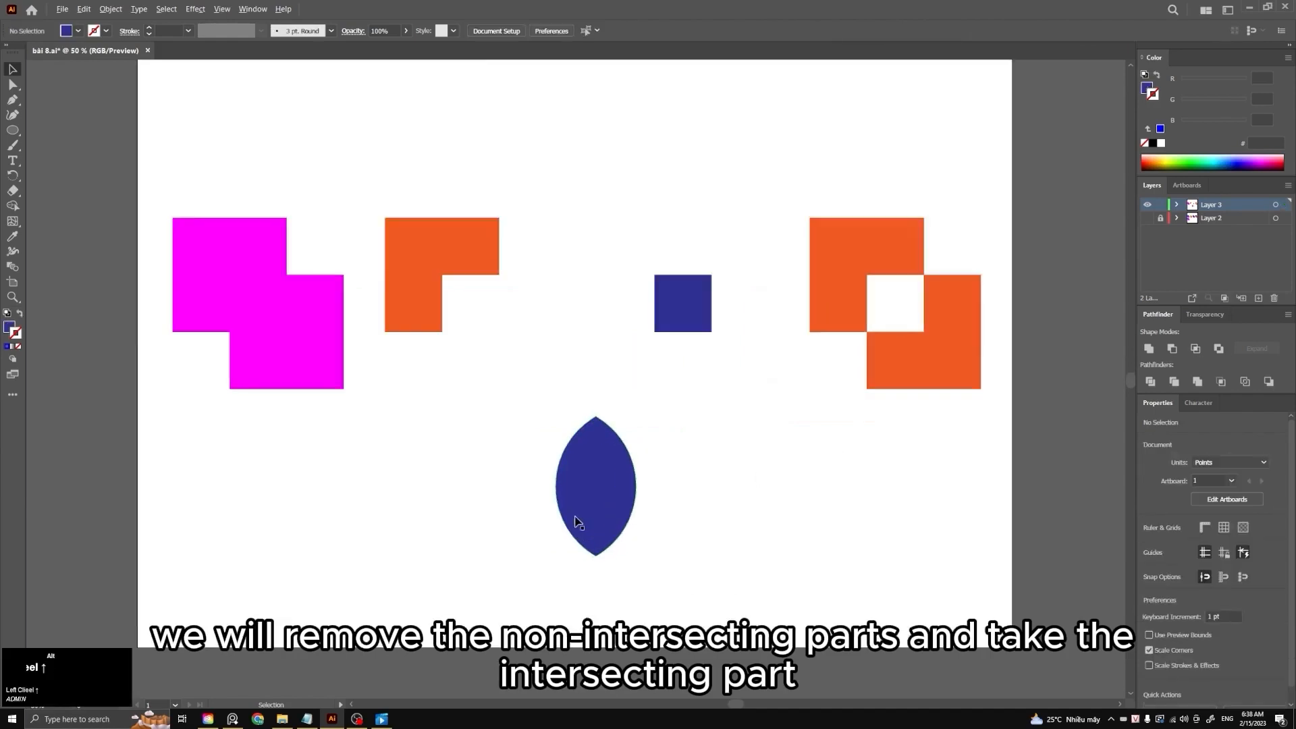
pyautogui.press('p')
pyautogui.click(606, 367)
pyautogui.click(606, 574)
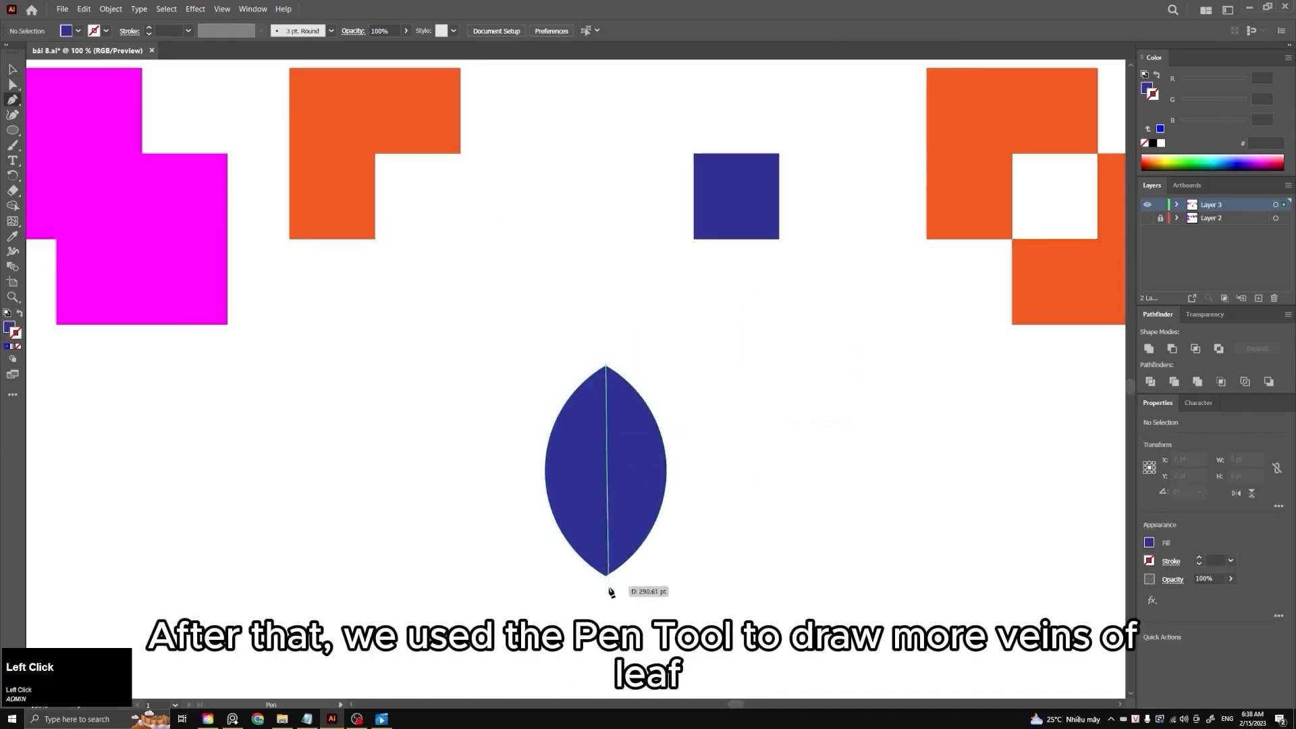
pyautogui.press('v')
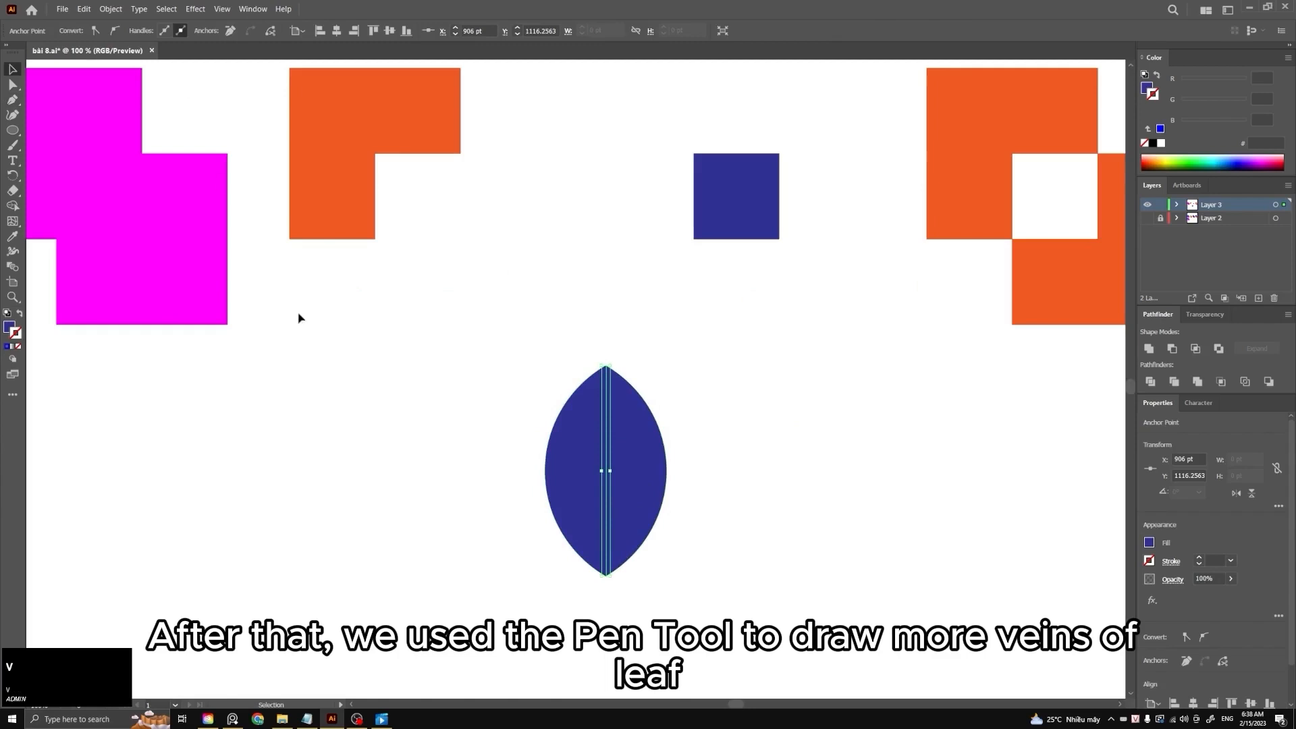
# - Swap the centre vein's fill and stroke, and colour the stroke bright green (00FF00)
pyautogui.click(299, 317)
pyautogui.click(606, 415)
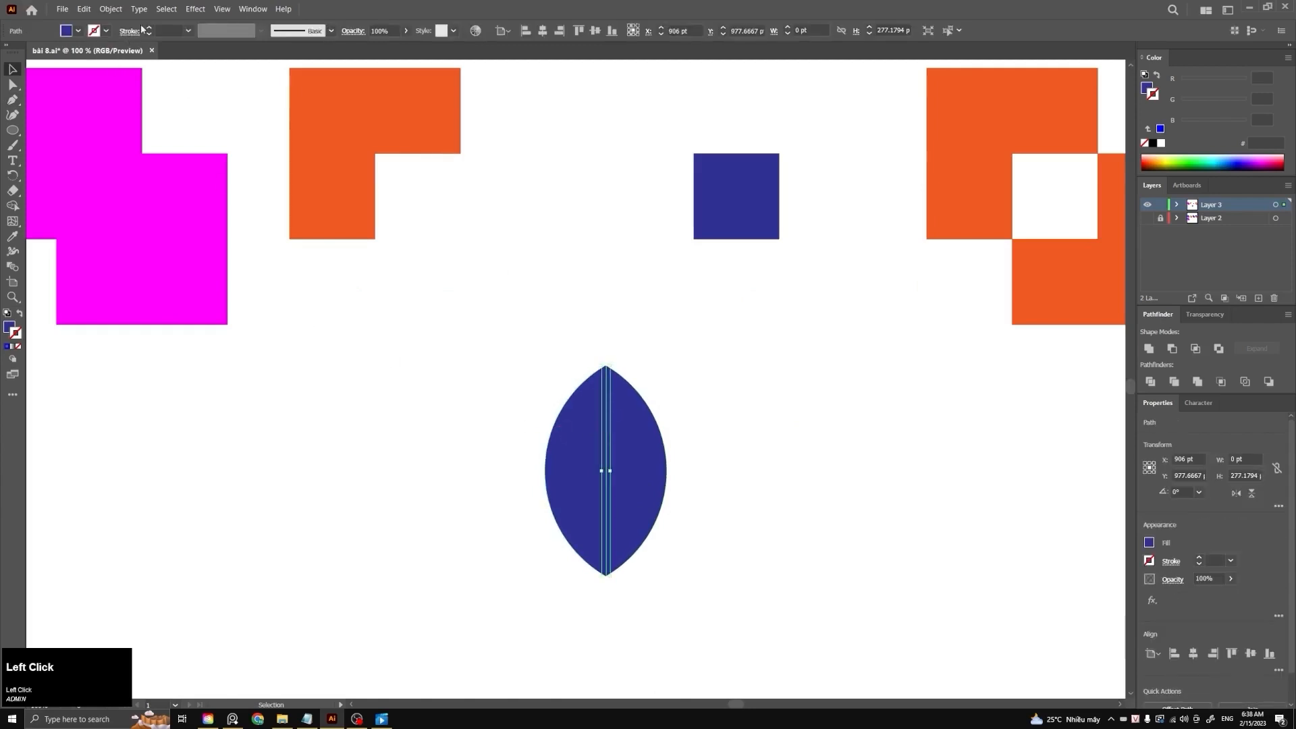
pyautogui.hotkey('shift', 'x')
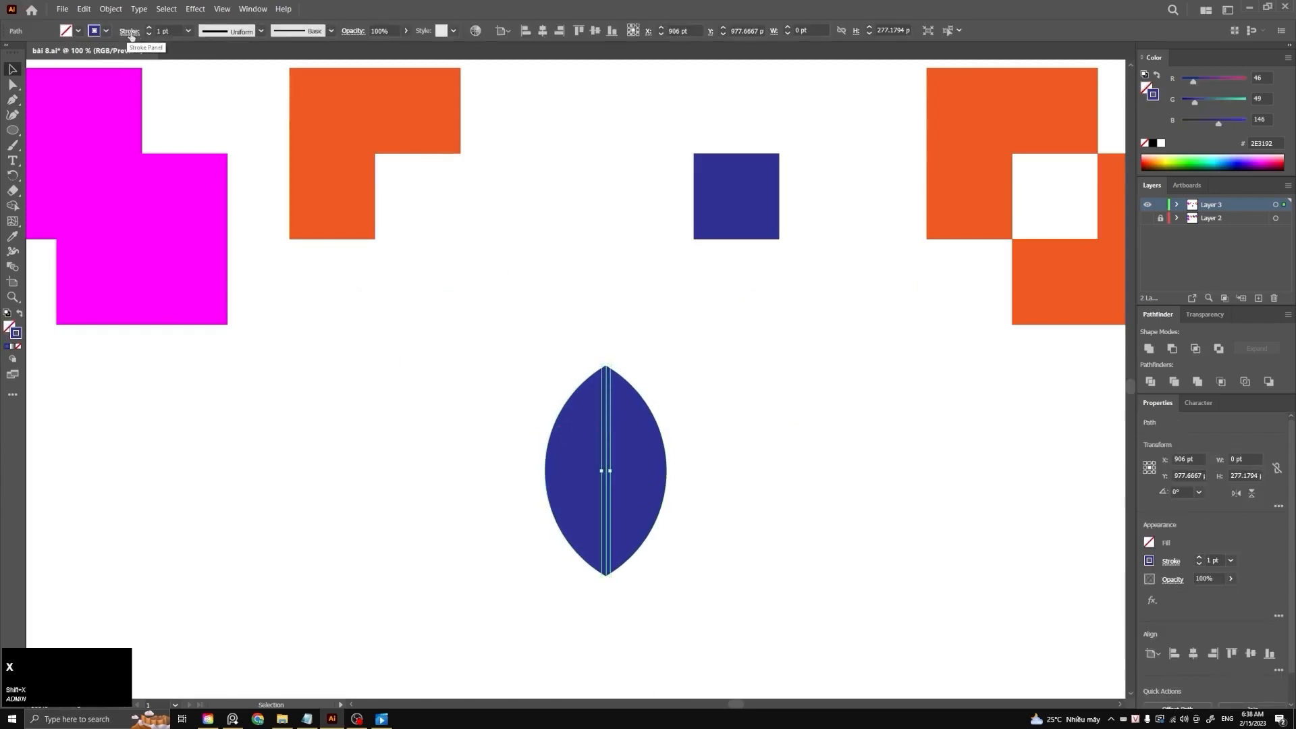
pyautogui.click(106, 31)
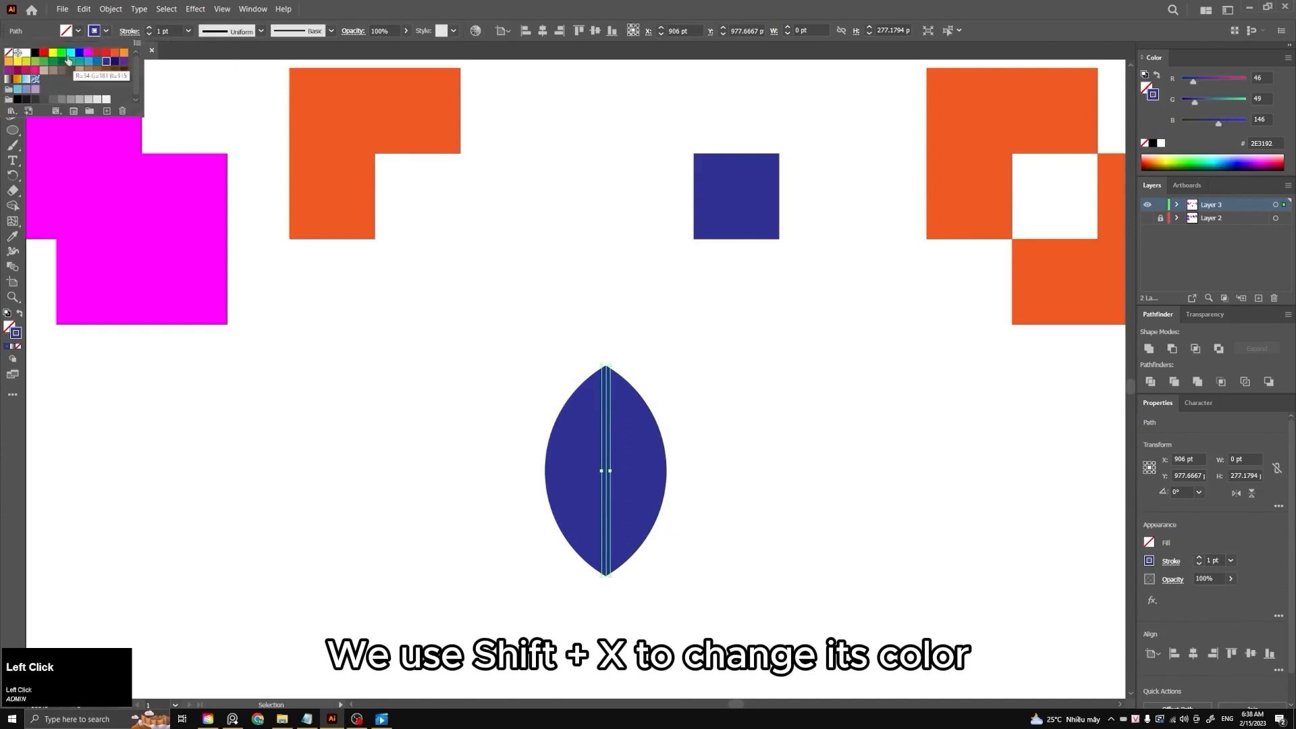
pyautogui.click(61, 52)
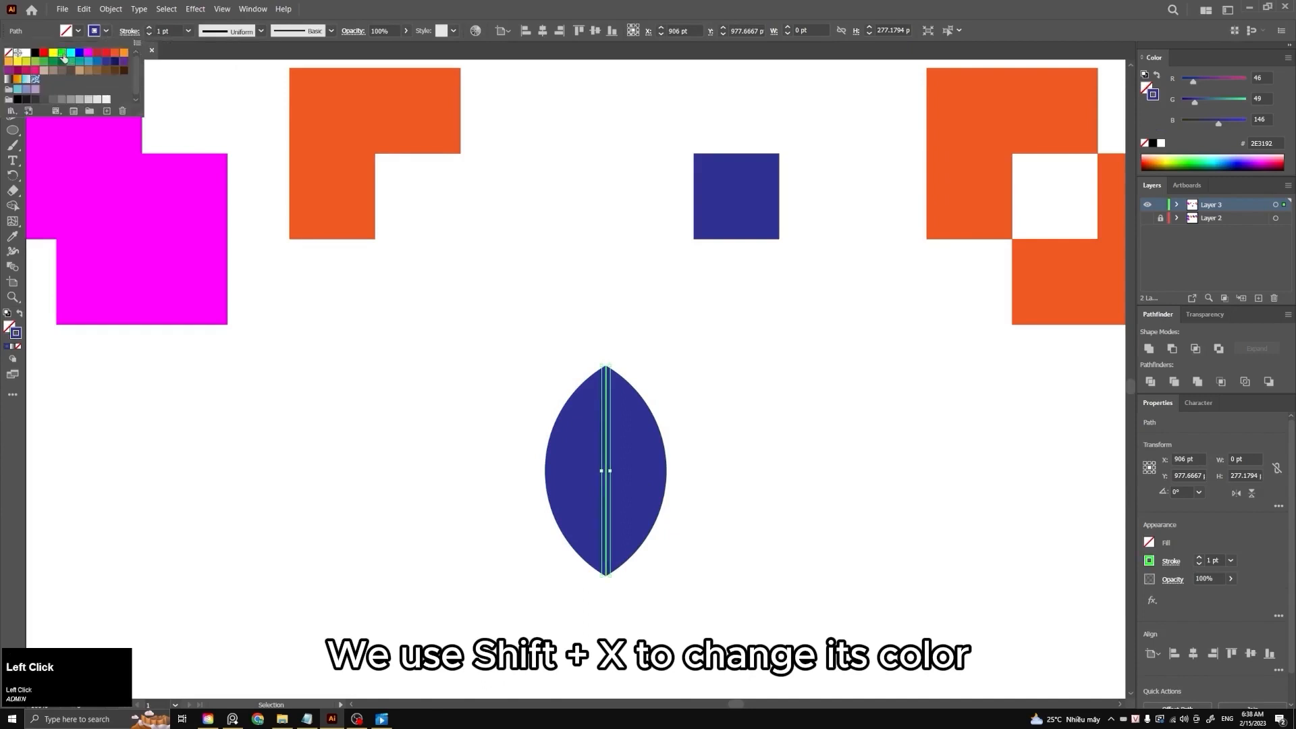
# - Set the centre vein's stroke weight to 8 pt
pyautogui.click(150, 29)
pyautogui.click(149, 29)
pyautogui.click(150, 28)
pyautogui.click(149, 28)
pyautogui.click(149, 29)
pyautogui.click(149, 28)
pyautogui.click(150, 29)
pyautogui.click(149, 28)
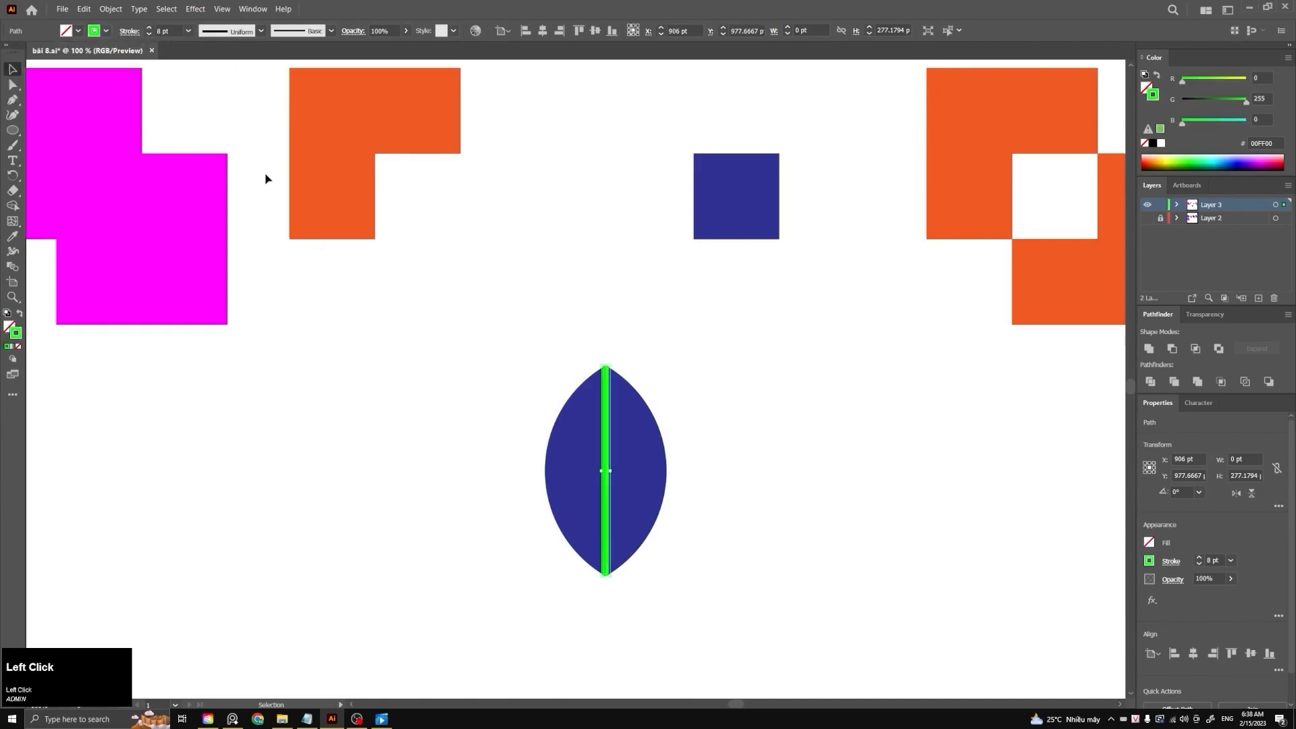
pyautogui.click(265, 178)
# - Draw a 45° diagonal vein from the leaf's upper left edge down to the centre vein with the Pen tool
pyautogui.press('p')
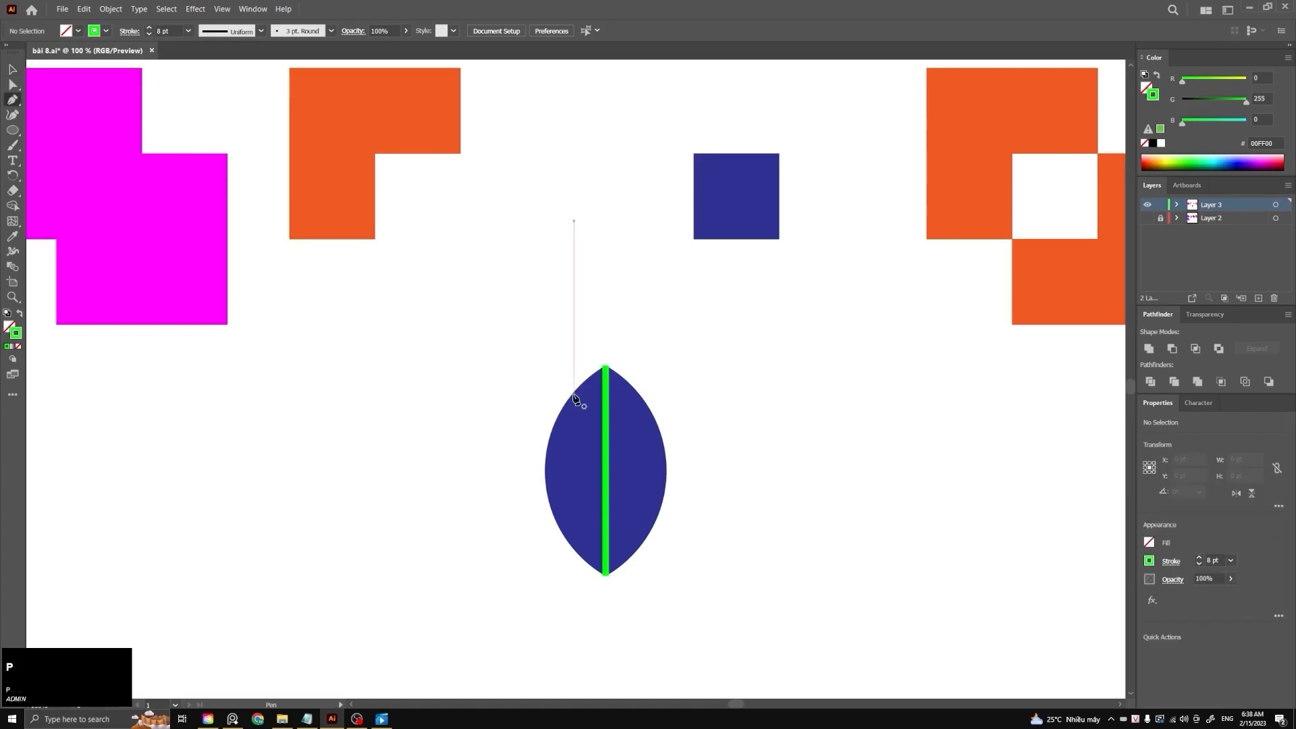
pyautogui.click(573, 394)
pyautogui.keyDown('shift'); pyautogui.click(607, 429); pyautogui.keyUp('shift')
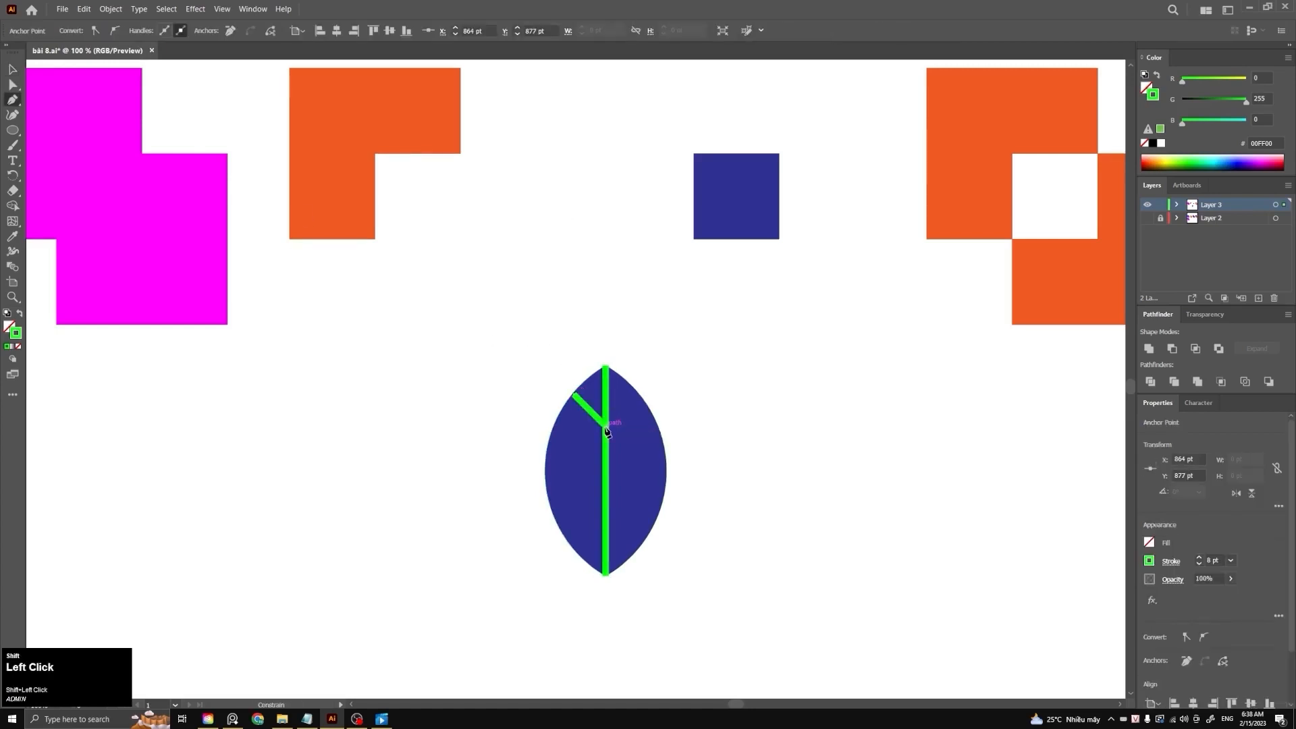
# - Copy the diagonal vein down the leaf's left half to make four, adjusting their outer ends to the leaf's edge
pyautogui.press('v')
pyautogui.moveTo(589, 415); pyautogui.dragTo(585, 544)
pyautogui.press('a')
pyautogui.press('v')
pyautogui.press('a')
pyautogui.click(556, 473)
pyautogui.press('v')
pyautogui.press('a')
pyautogui.moveTo(547, 501); pyautogui.dragTo(551, 508)
pyautogui.press('v')
pyautogui.click(524, 375)
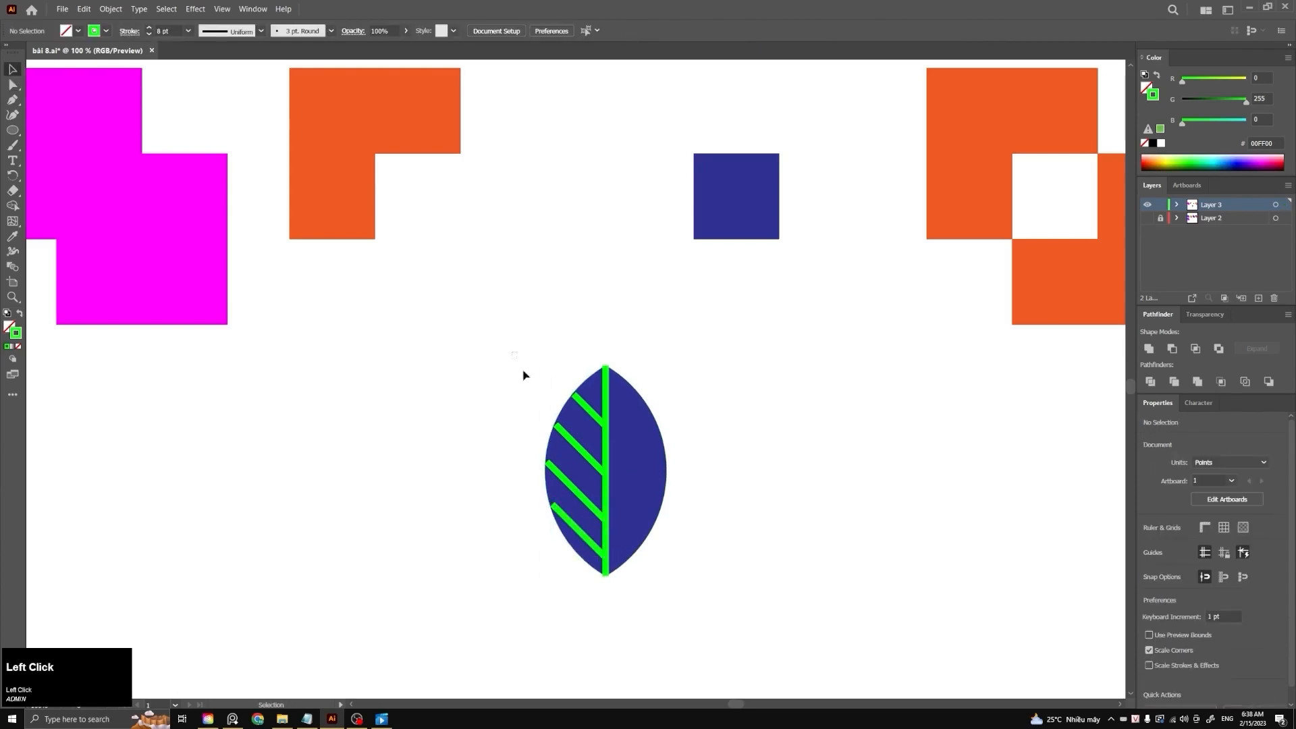
# - Duplicate the four left-side veins onto the right half of the leaf
pyautogui.moveTo(583, 567); pyautogui.dragTo(583, 567)
pyautogui.keyDown('shift'); pyautogui.click(642, 488); pyautogui.keyUp('shift')
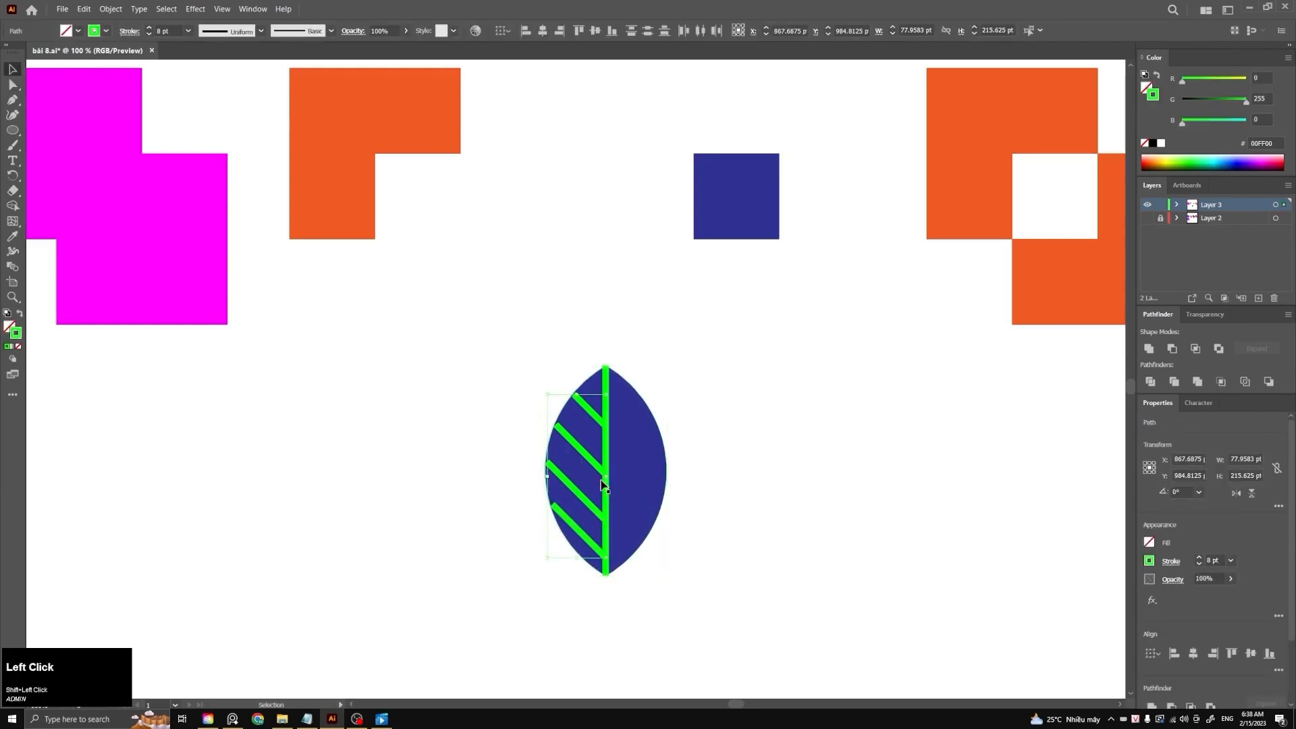
pyautogui.moveTo(591, 466); pyautogui.dragTo(652, 477)
pyautogui.click(680, 391)
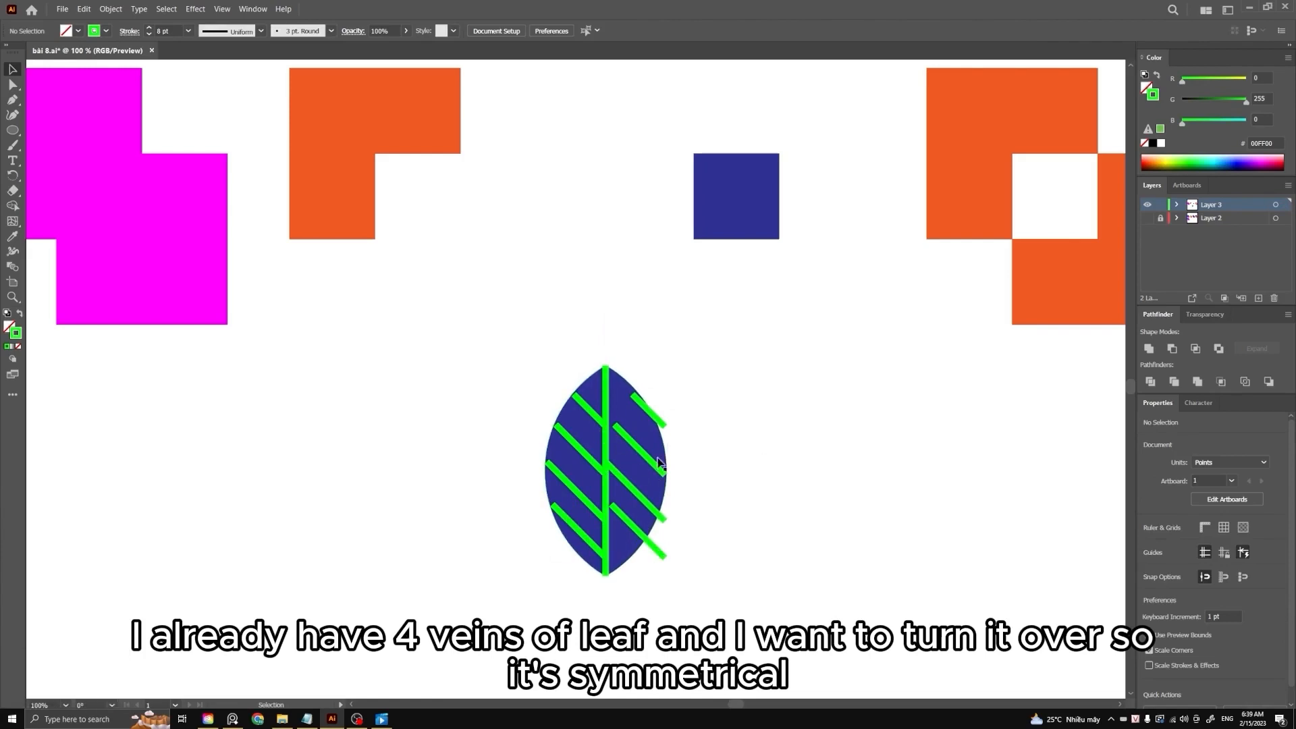
# - Reflect the four right-side veins across the vertical axis so they mirror the left-side veins
pyautogui.moveTo(719, 590); pyautogui.dragTo(660, 394)
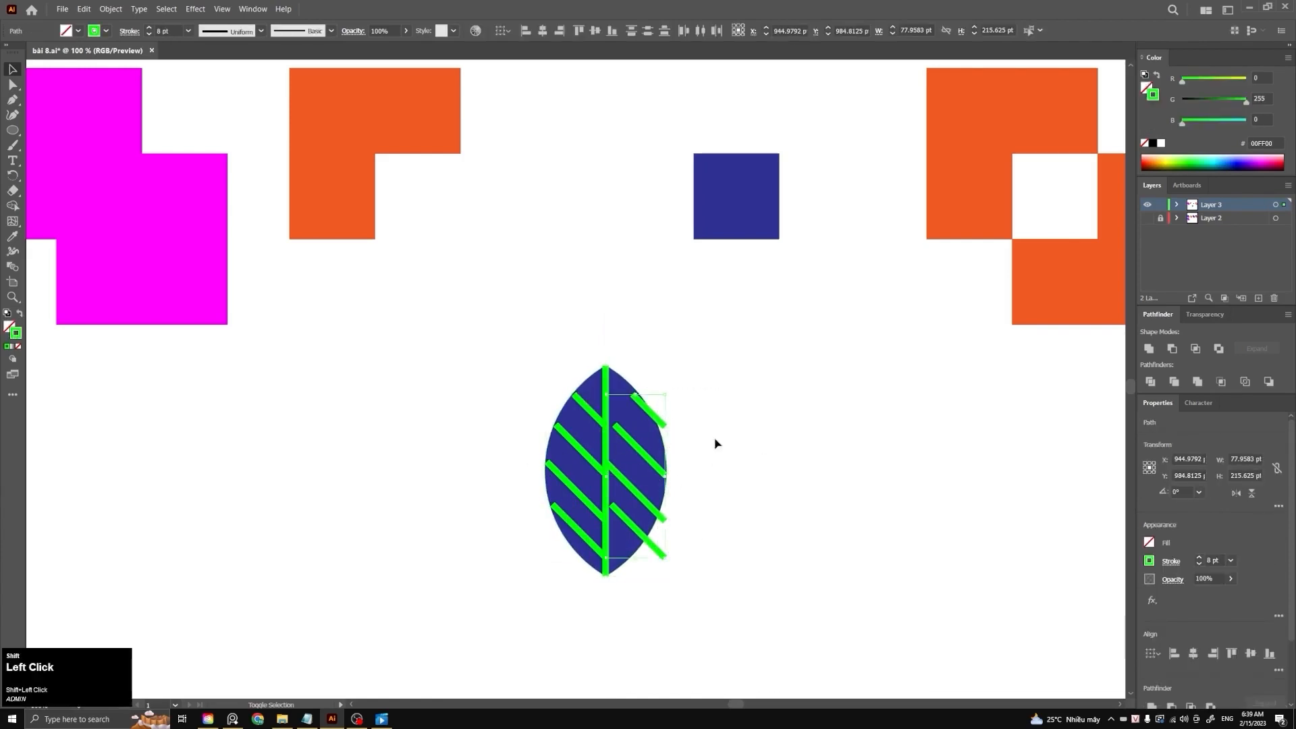
pyautogui.keyDown('shift'); pyautogui.click(661, 468); pyautogui.keyUp('shift')
pyautogui.moveTo(661, 468); pyautogui.dragTo(723, 457)
pyautogui.hotkey('ctrl', 'z')
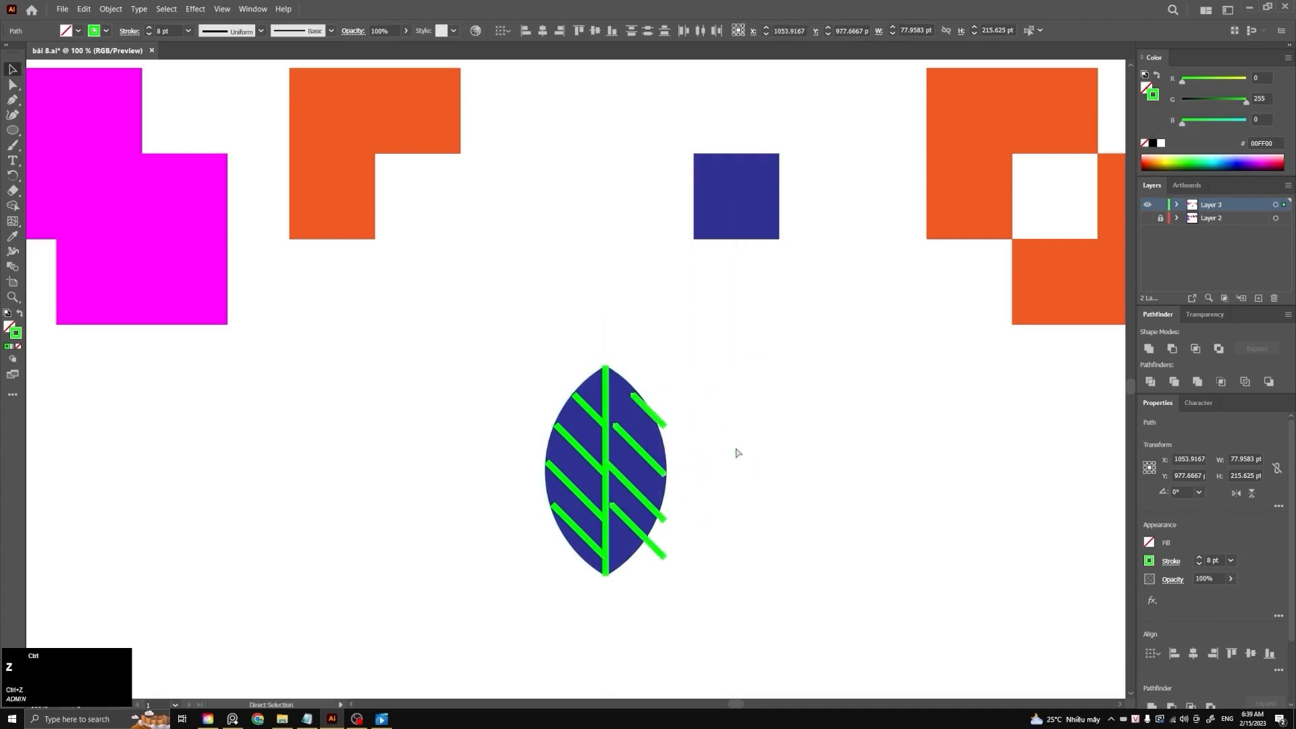
pyautogui.rightClick(638, 456)
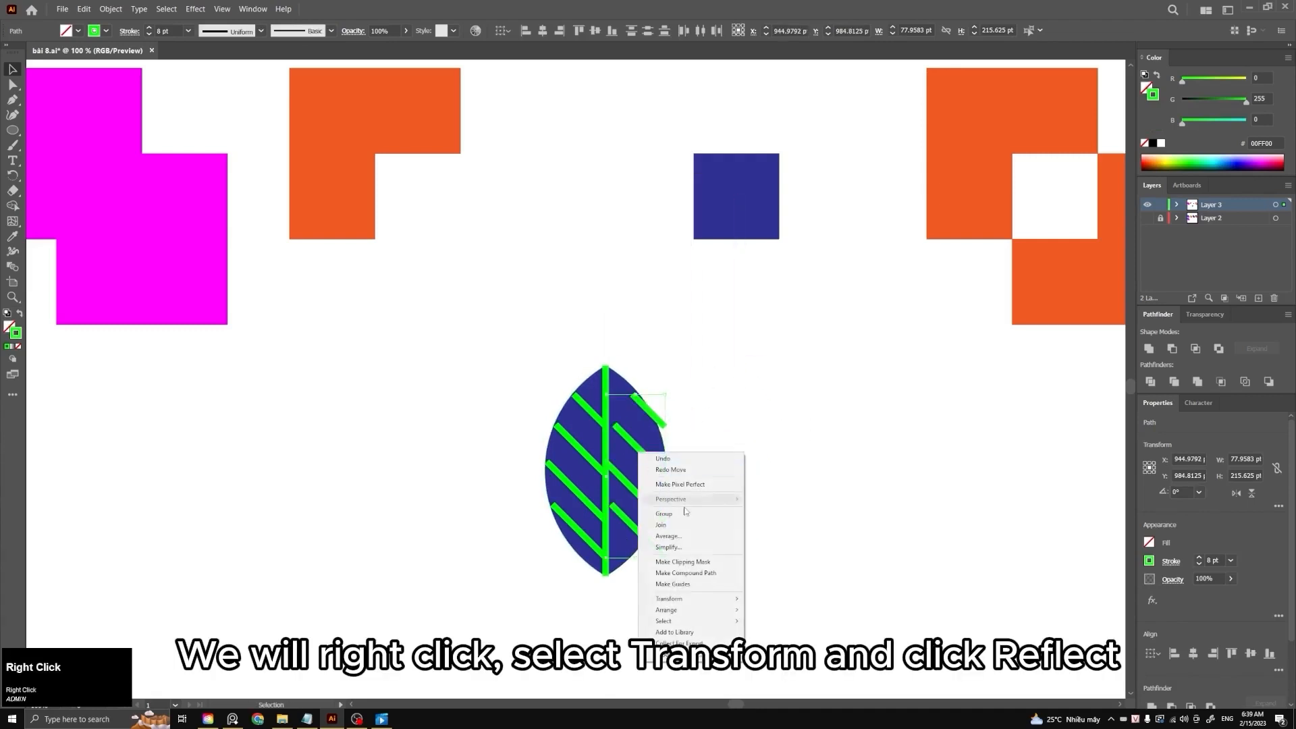
pyautogui.moveTo(699, 600)
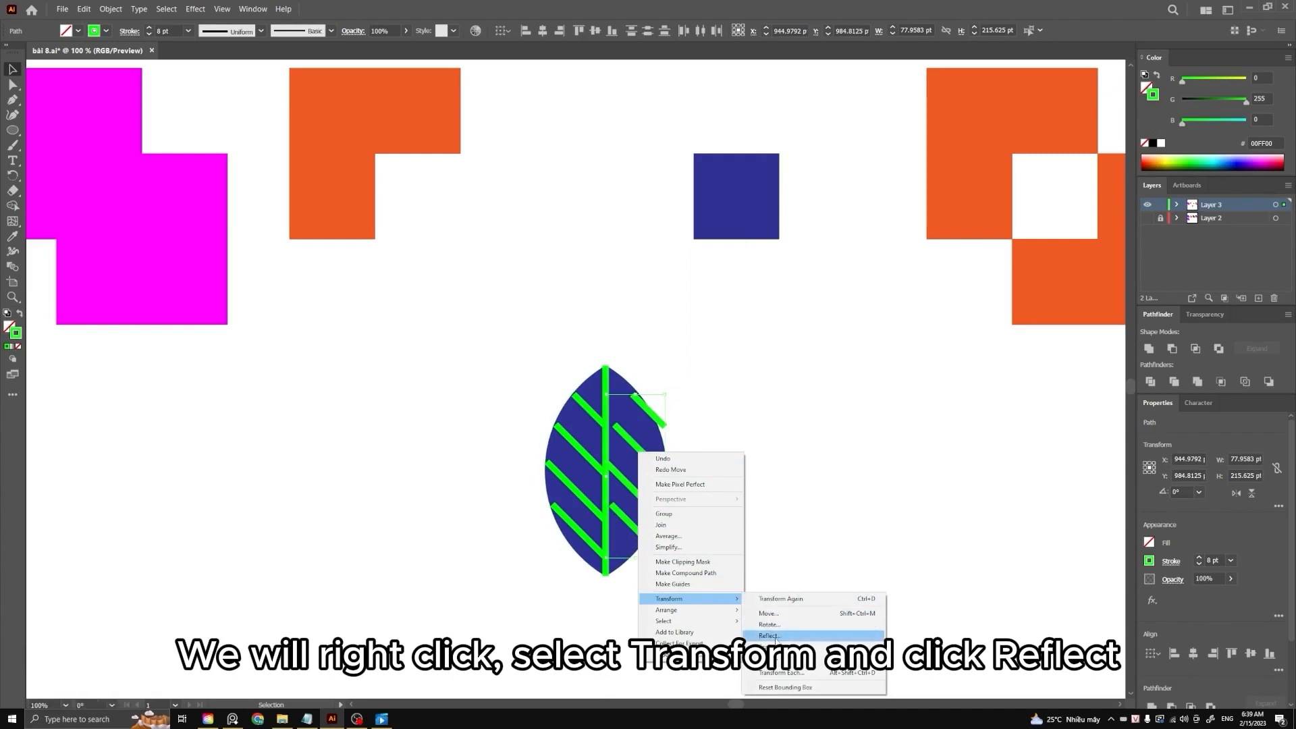
pyautogui.click(781, 636)
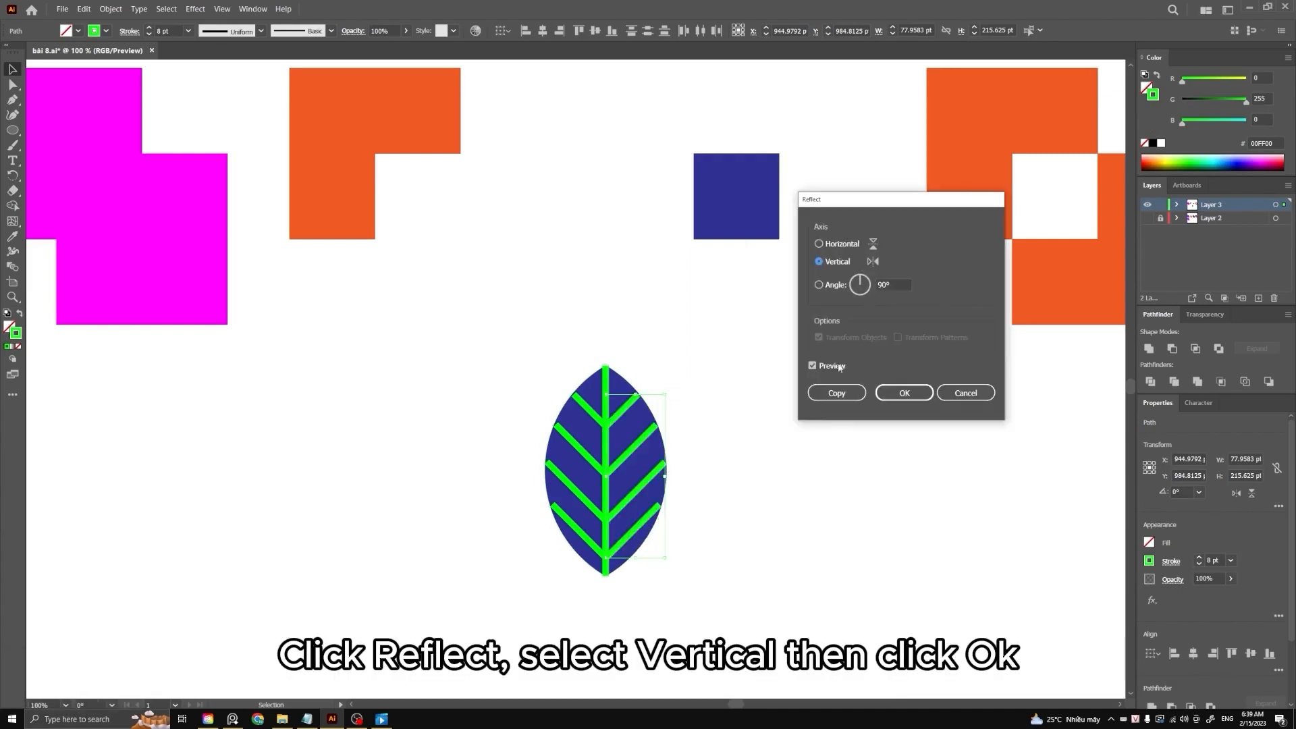
pyautogui.click(900, 400)
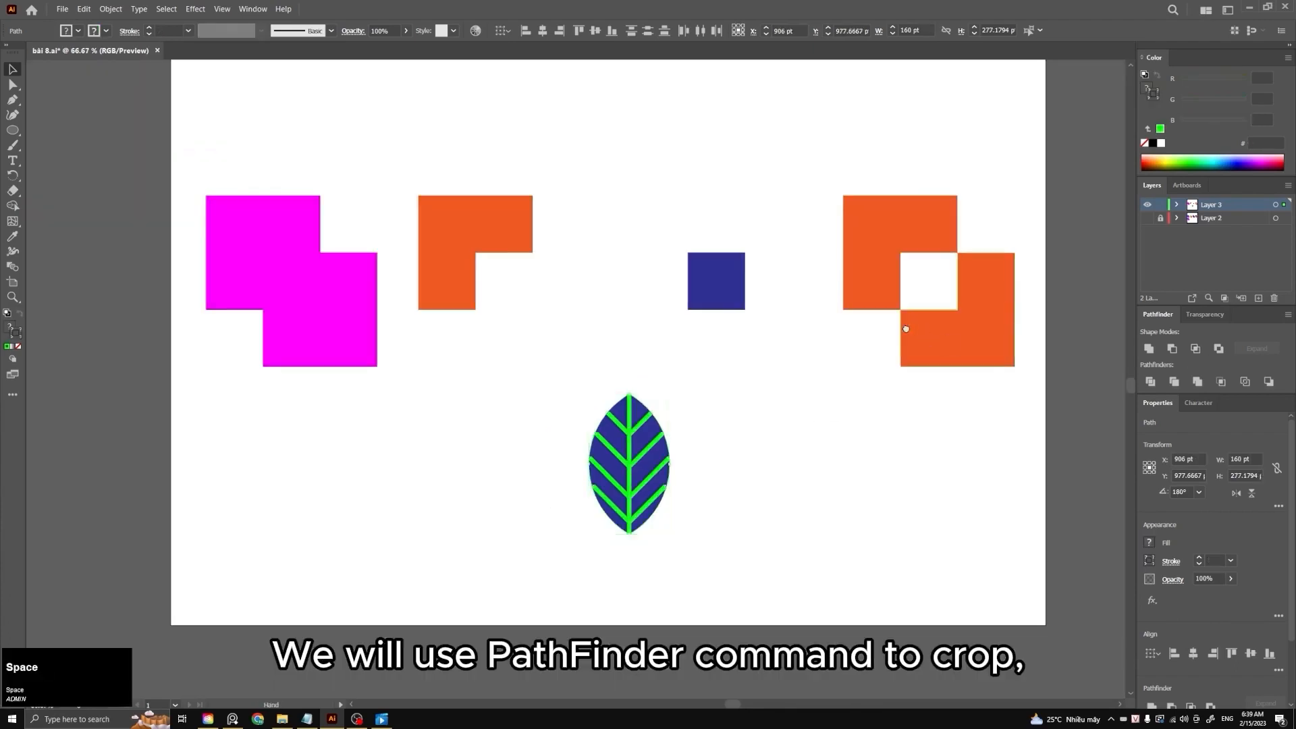
# - Delete the excess vein pieces at the leaf's outline
pyautogui.moveTo(907, 328); pyautogui.dragTo(849, 414)
pyautogui.click(761, 504)
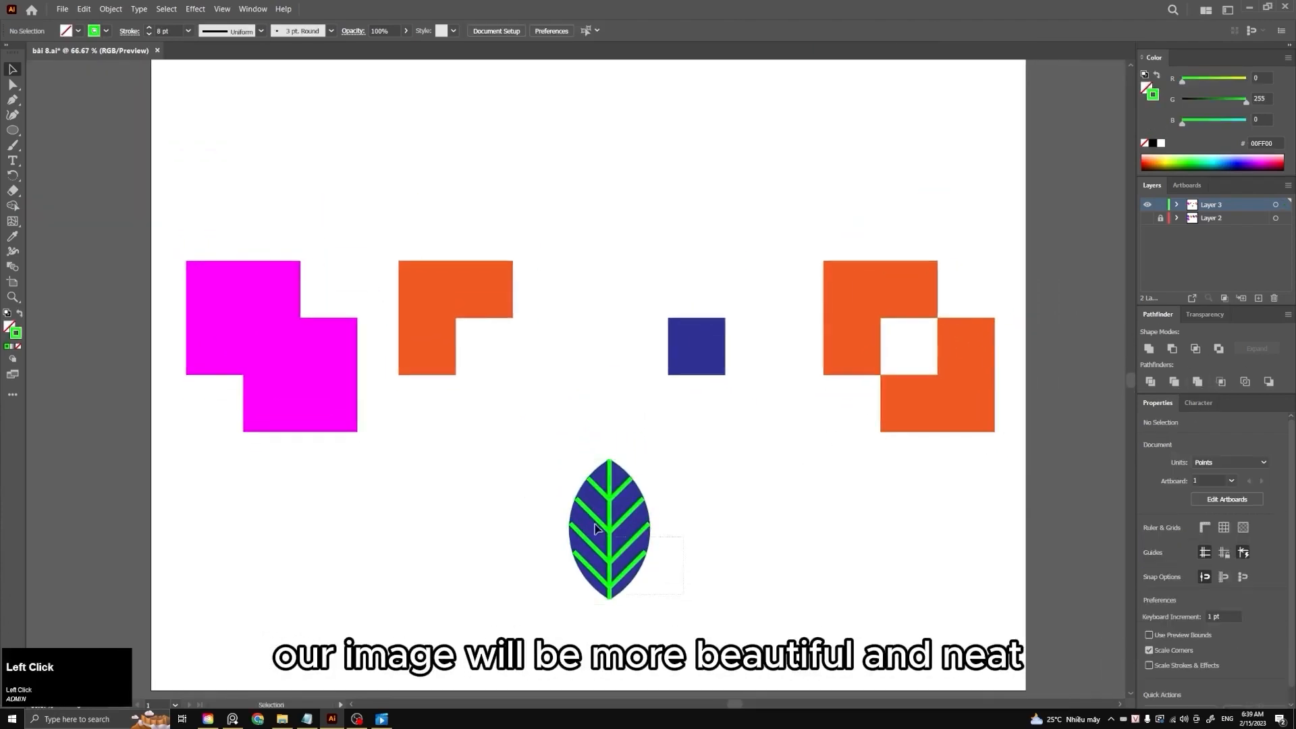
pyautogui.moveTo(527, 459); pyautogui.dragTo(533, 461)
pyautogui.press('Delete')
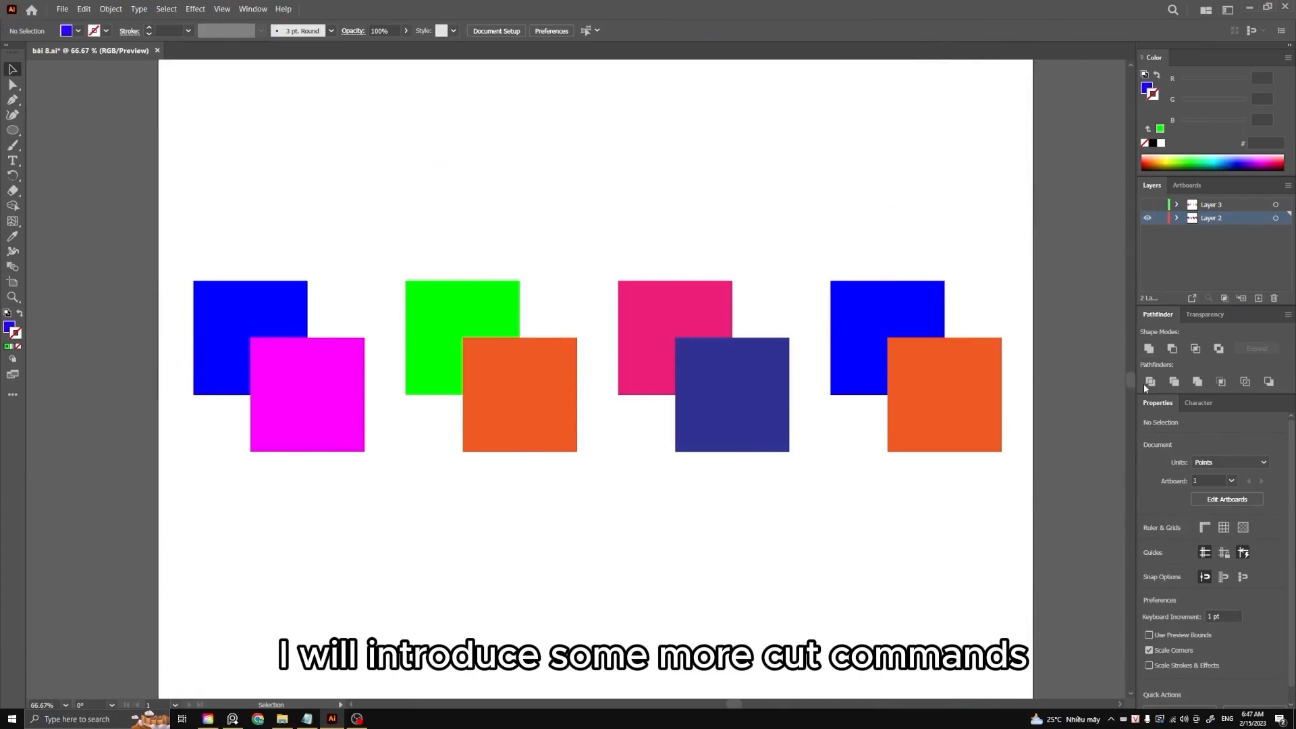
# - Divide the overlapping blue and magenta squares with Pathfinder and ungroup the resulting pieces
pyautogui.moveTo(235, 255); pyautogui.dragTo(341, 408)
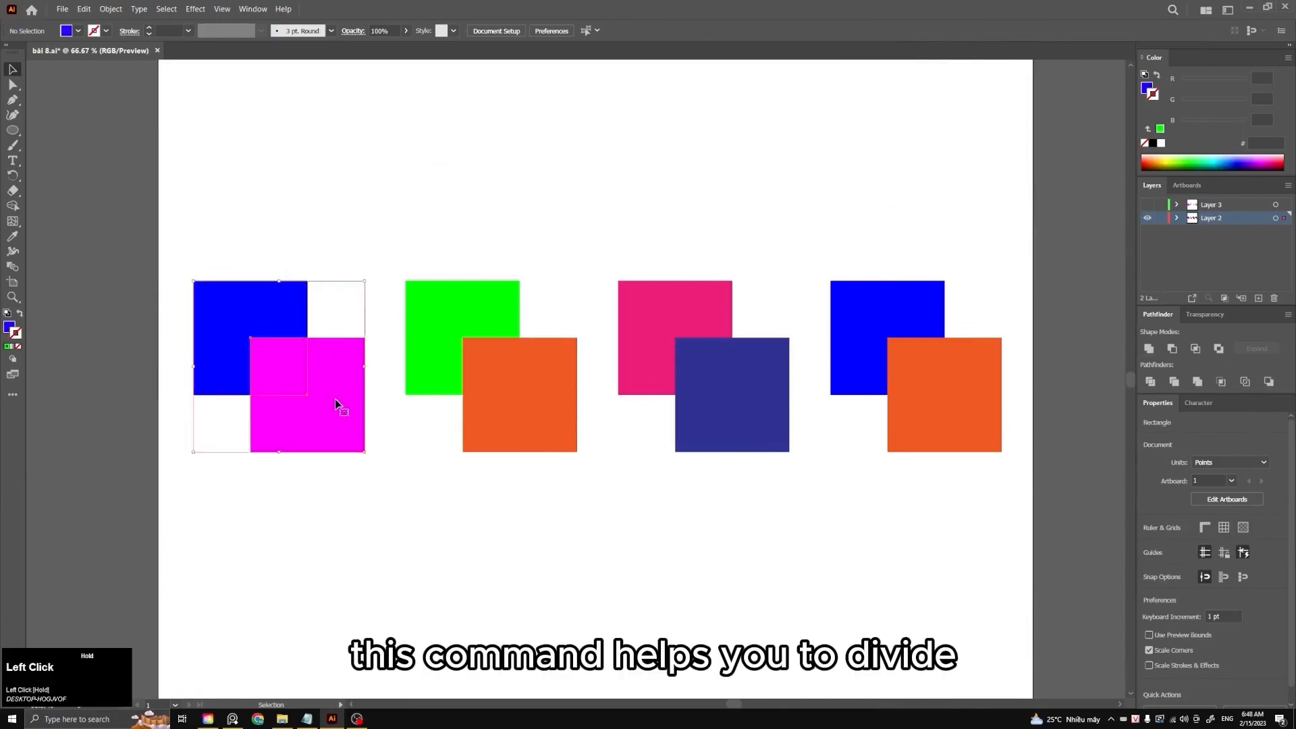
pyautogui.click(1151, 383)
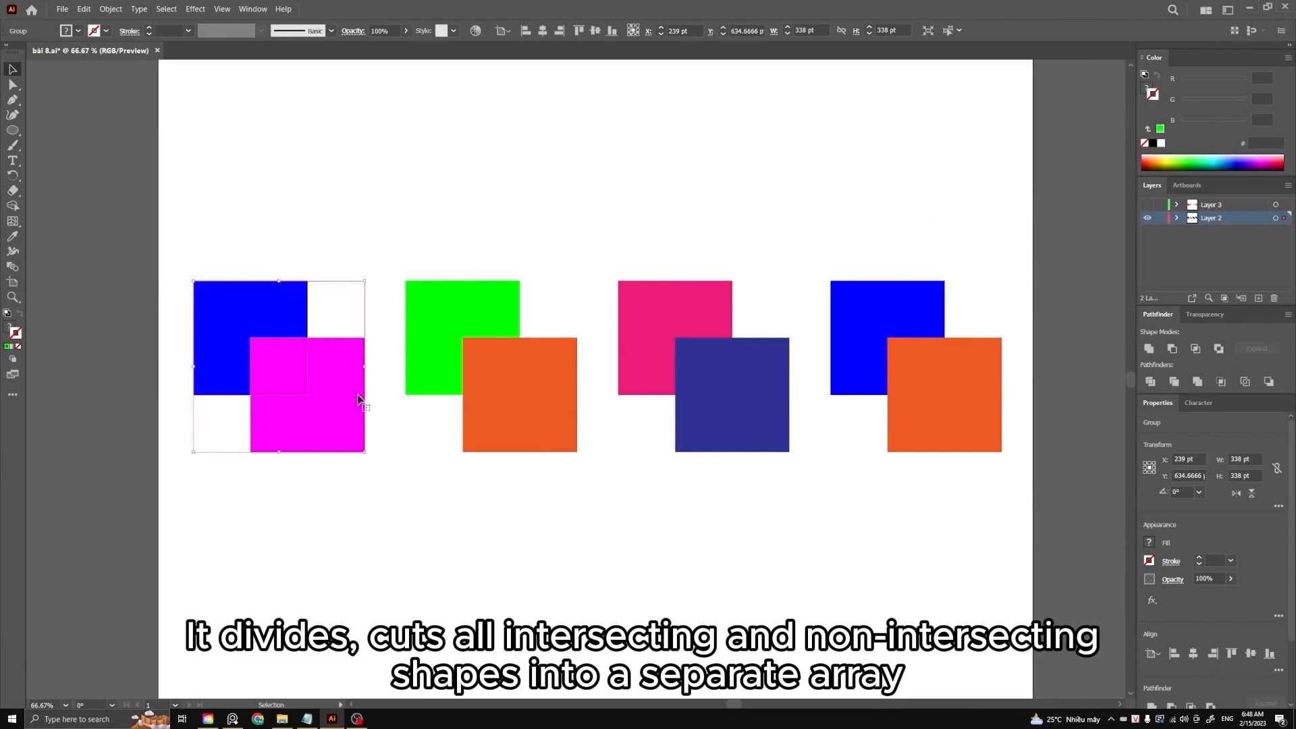
pyautogui.rightClick(322, 350)
pyautogui.click(364, 435)
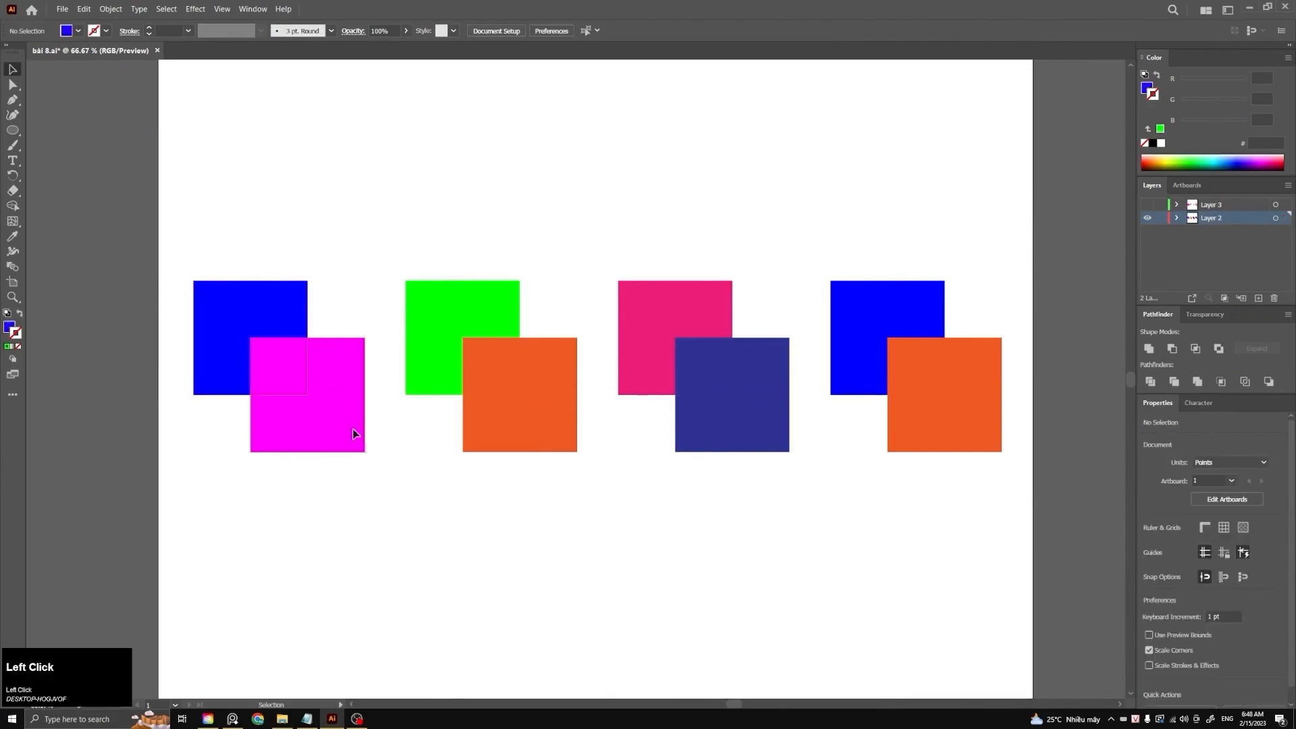
# - Shift the magenta piece and the small overlap piece slightly down and right to separate the divided parts
pyautogui.moveTo(354, 434); pyautogui.dragTo(358, 434)
pyautogui.moveTo(270, 368); pyautogui.dragTo(276, 374)
pyautogui.click(332, 281)
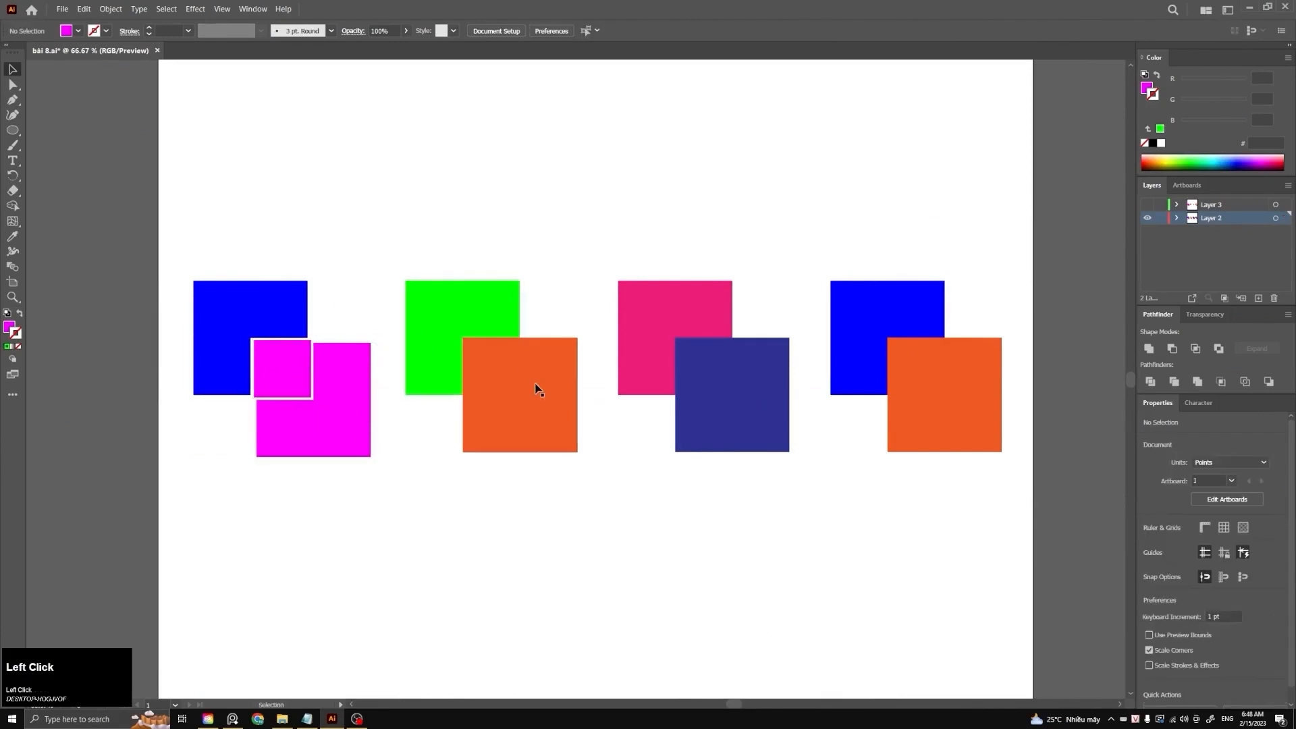
# - Trim the overlapping green and orange squares with Pathfinder and ungroup the result
pyautogui.click(530, 425)
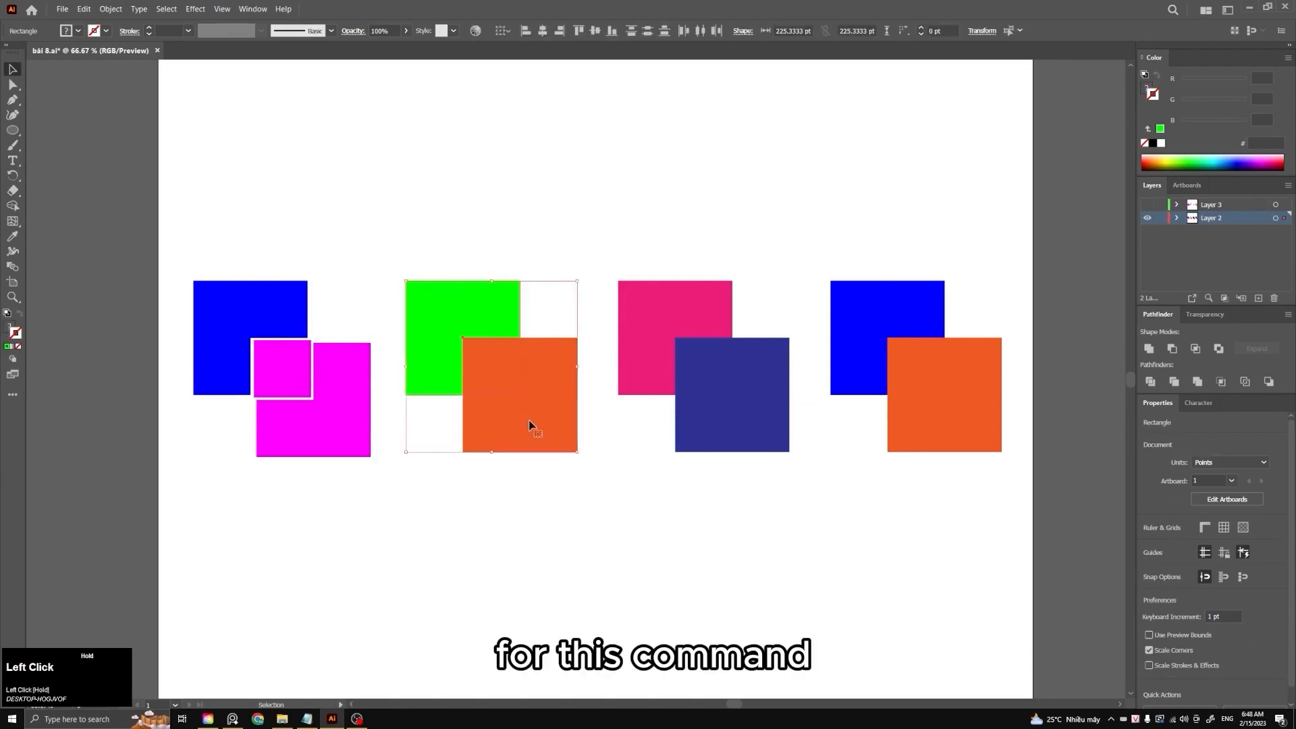
pyautogui.click(1176, 382)
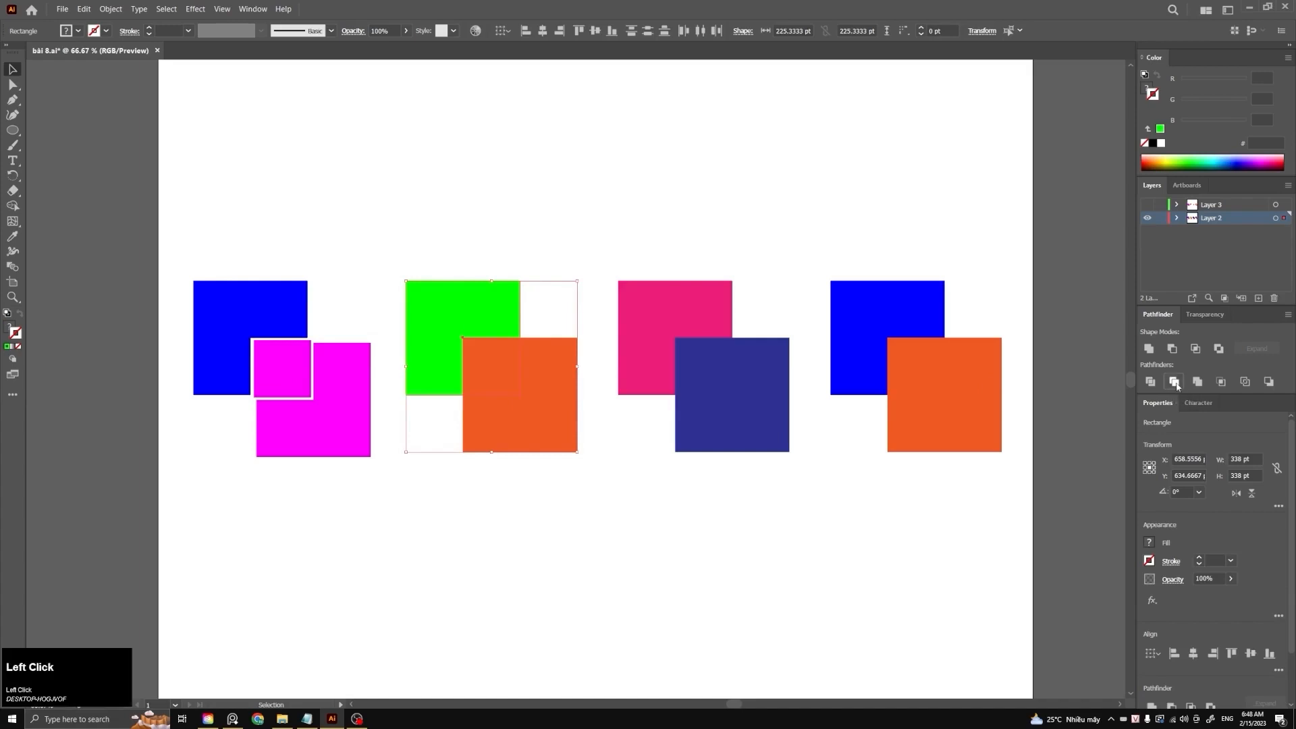
pyautogui.rightClick(493, 361)
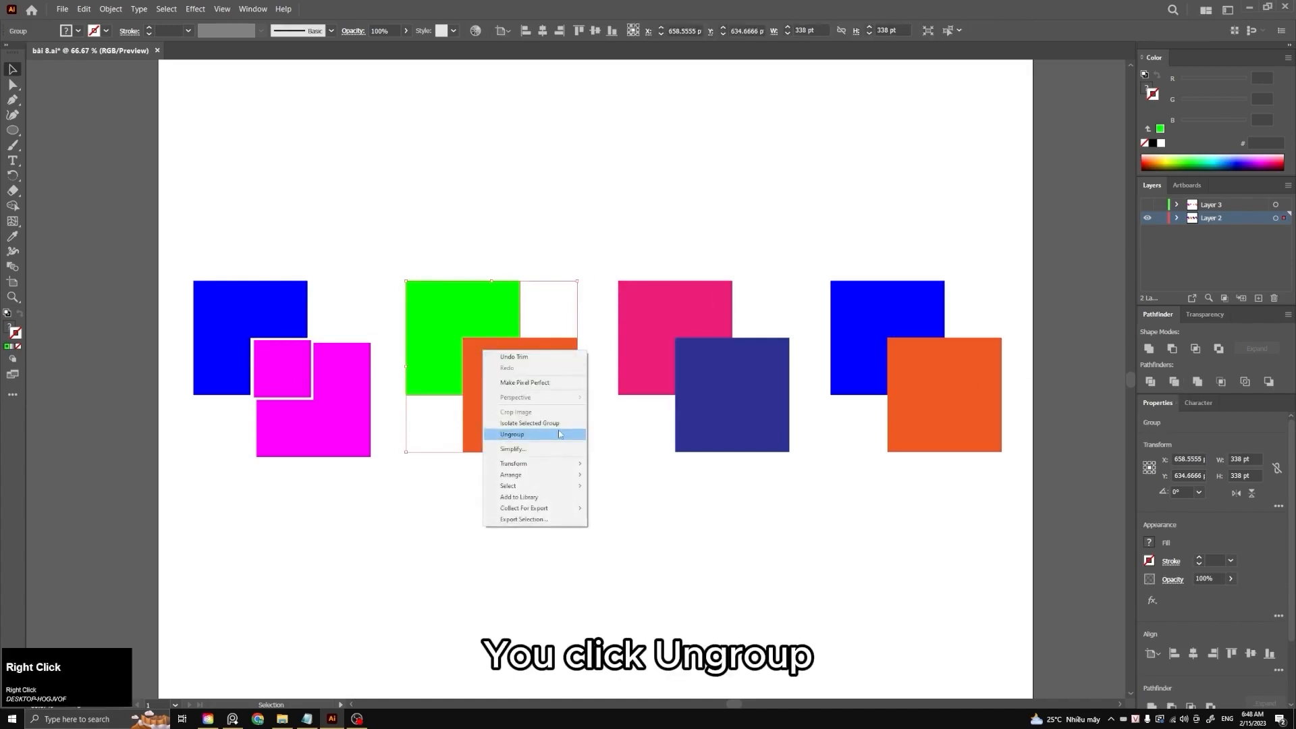
pyautogui.click(534, 434)
# - Move the orange square slightly down and right, away from the trimmed green shape
pyautogui.click(529, 240)
pyautogui.moveTo(530, 404); pyautogui.dragTo(535, 409)
pyautogui.click(689, 265)
# - Apply the Merge pathfinder to the overlapping pink and dark blue squares
pyautogui.moveTo(689, 265); pyautogui.dragTo(813, 405)
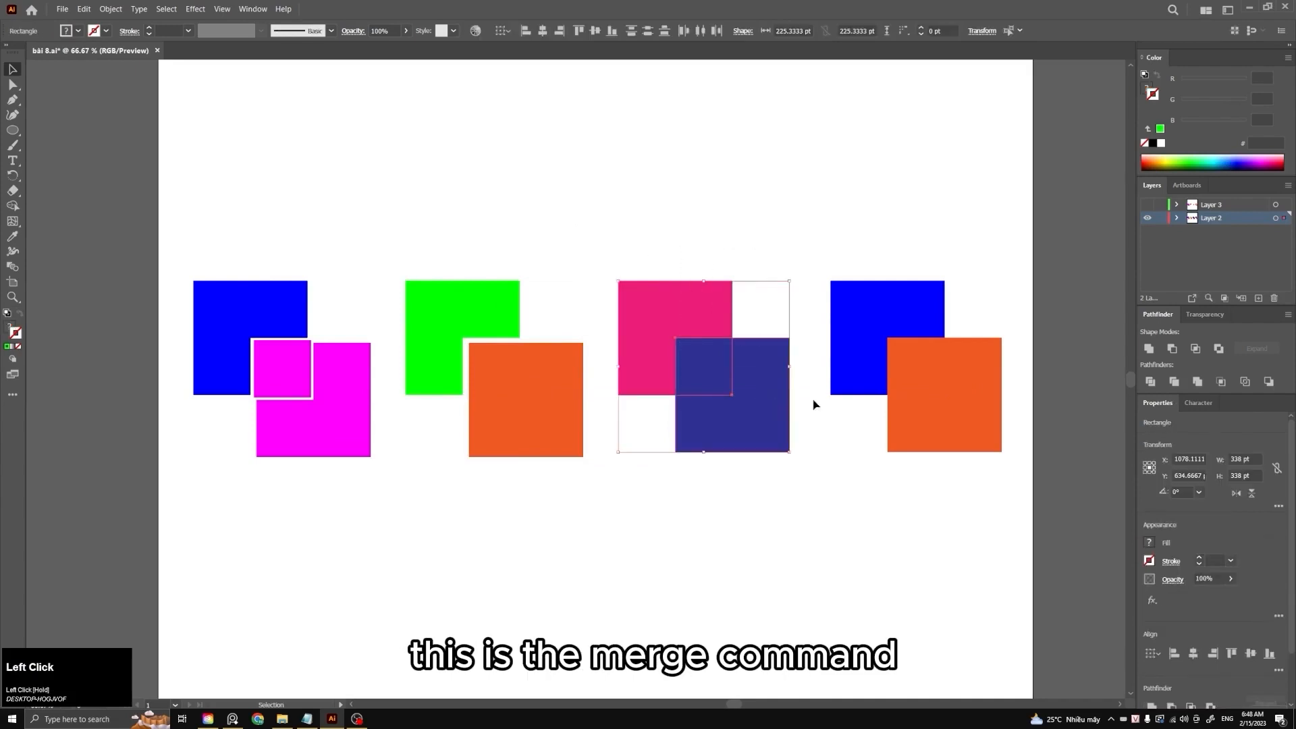
pyautogui.click(1197, 383)
pyautogui.click(729, 258)
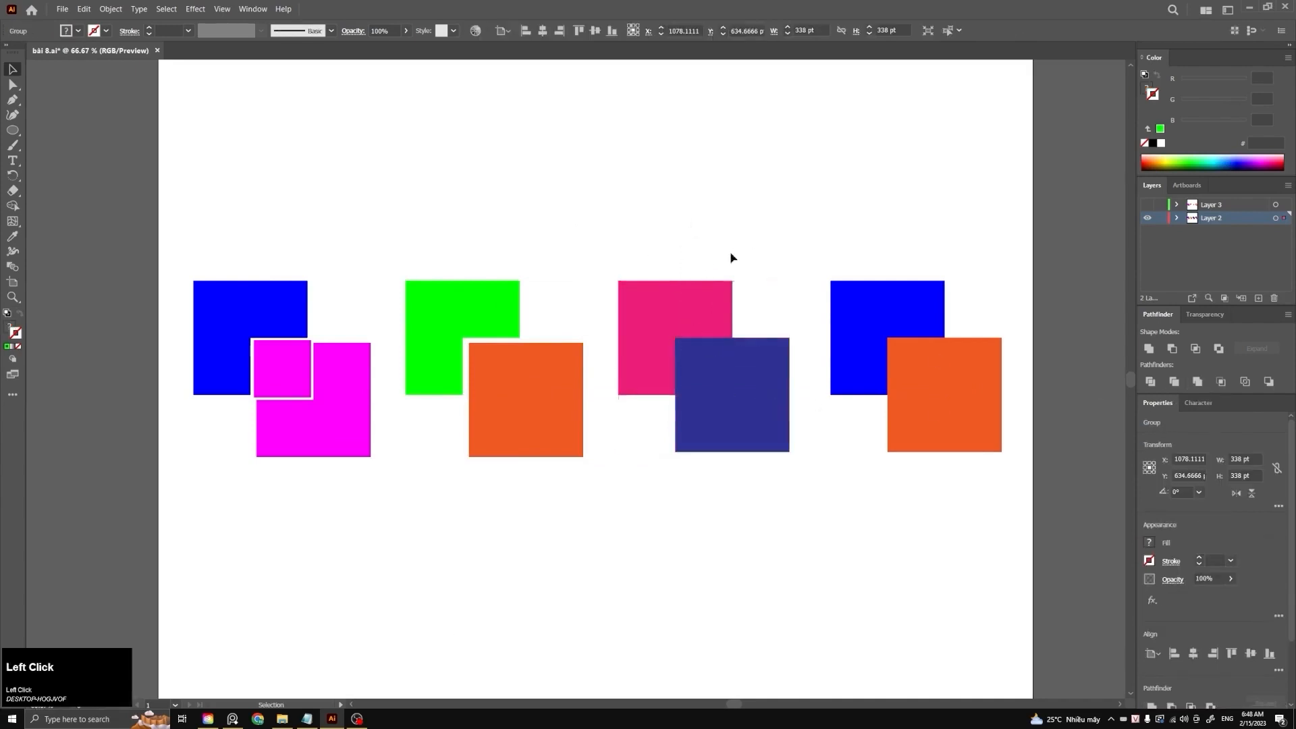
pyautogui.moveTo(675, 415); pyautogui.dragTo(685, 383)
pyautogui.hotkey('ctrl', 'z')
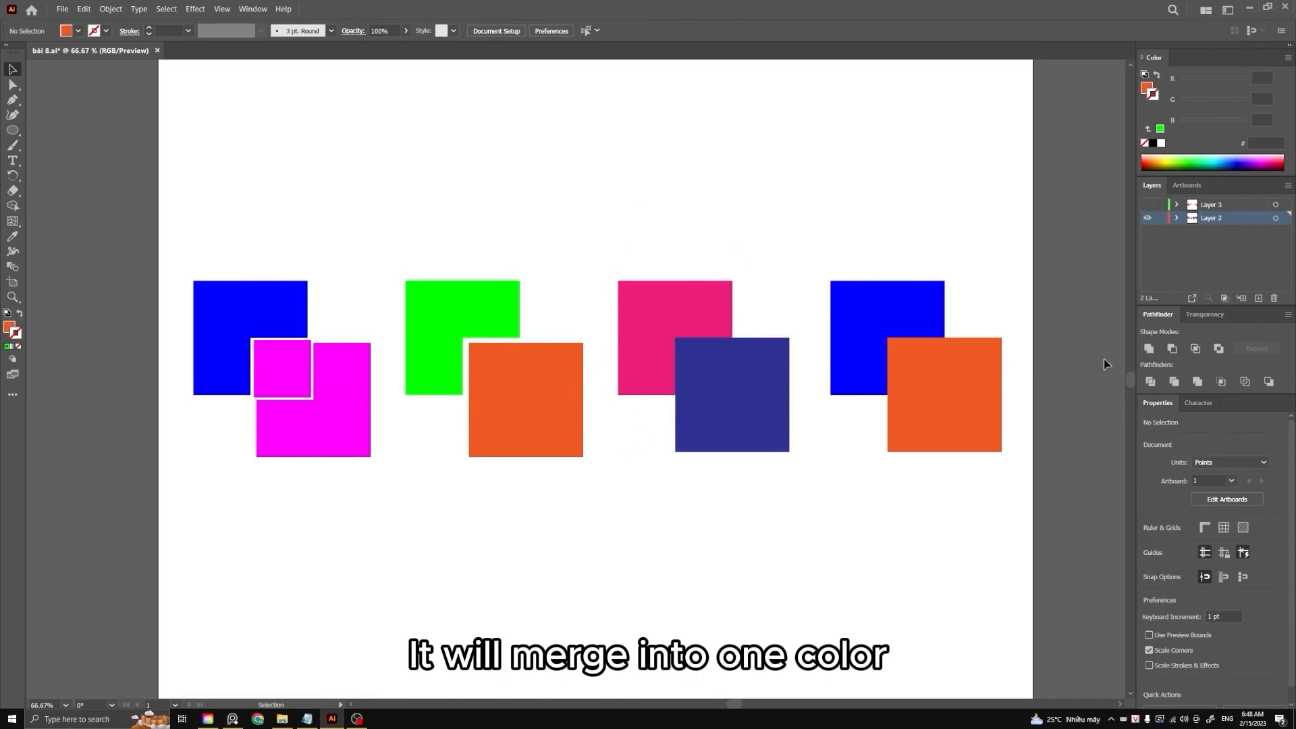
# - Try uniting the merged pink and dark blue squares into one shape, and undo it
pyautogui.click(763, 356)
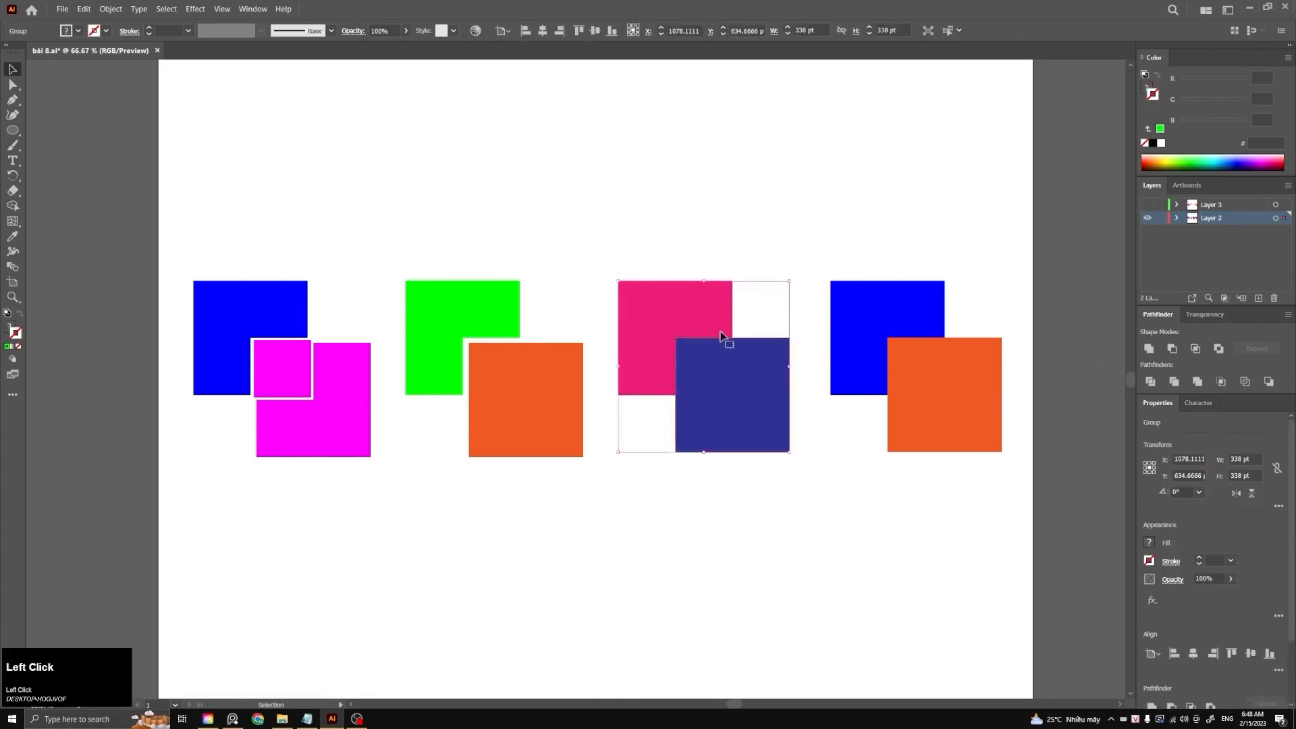
pyautogui.click(1150, 349)
pyautogui.hotkey('ctrl', 'z')
pyautogui.click(723, 206)
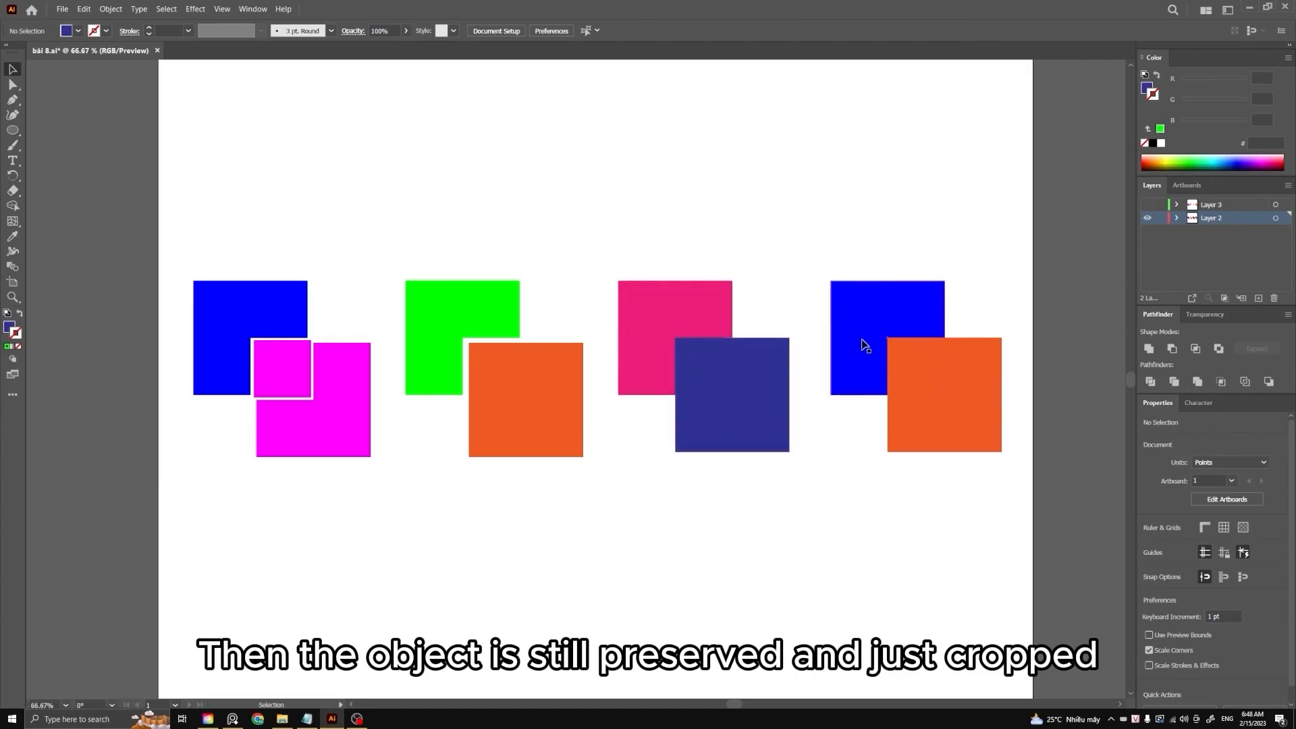
# - Crop the overlapping blue and orange squares of the fourth pair with Pathfinder
pyautogui.click(896, 355)
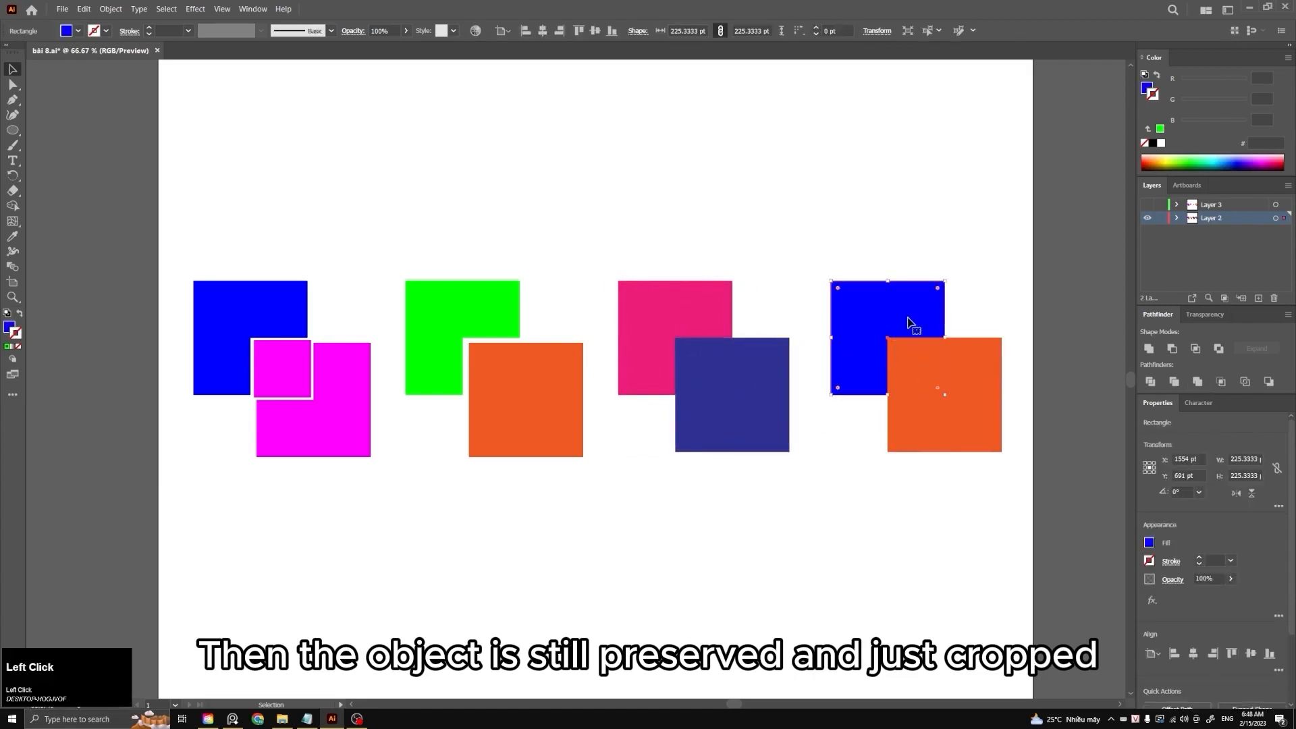
pyautogui.moveTo(886, 235); pyautogui.dragTo(992, 451)
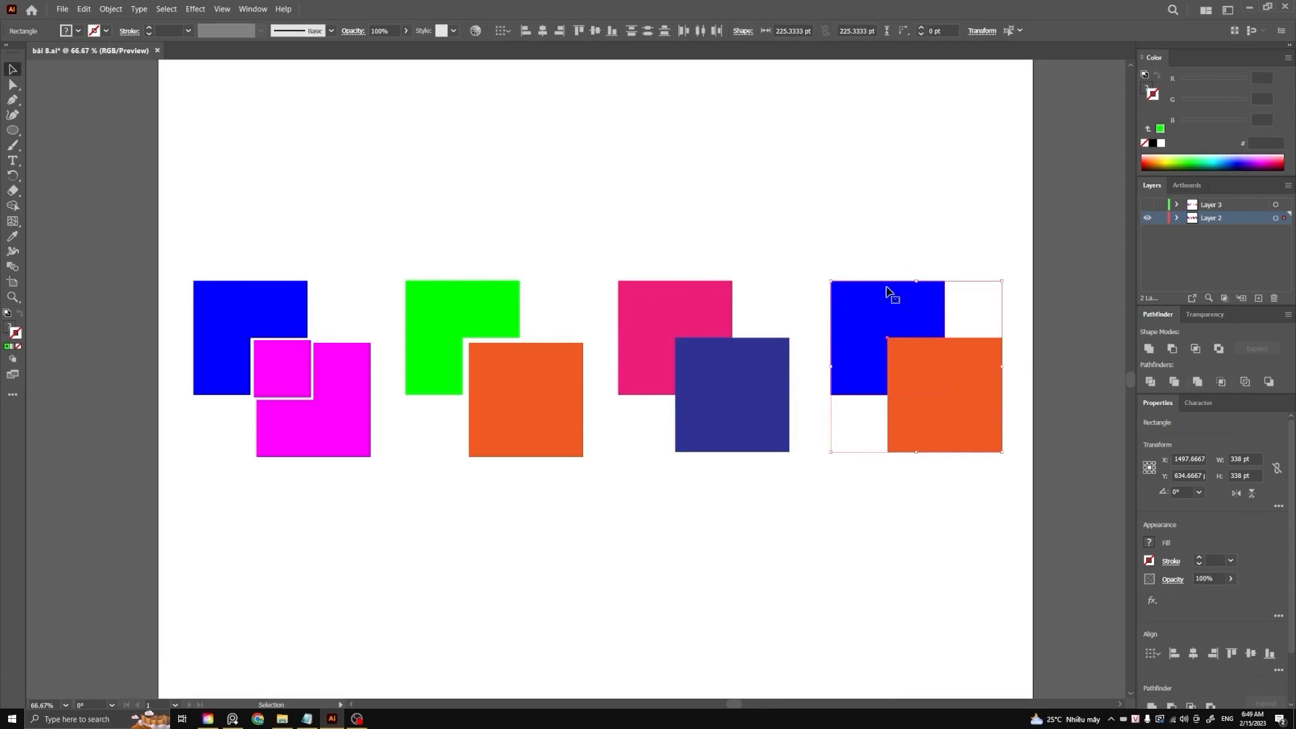
pyautogui.moveTo(825, 260); pyautogui.dragTo(961, 391)
pyautogui.click(1226, 385)
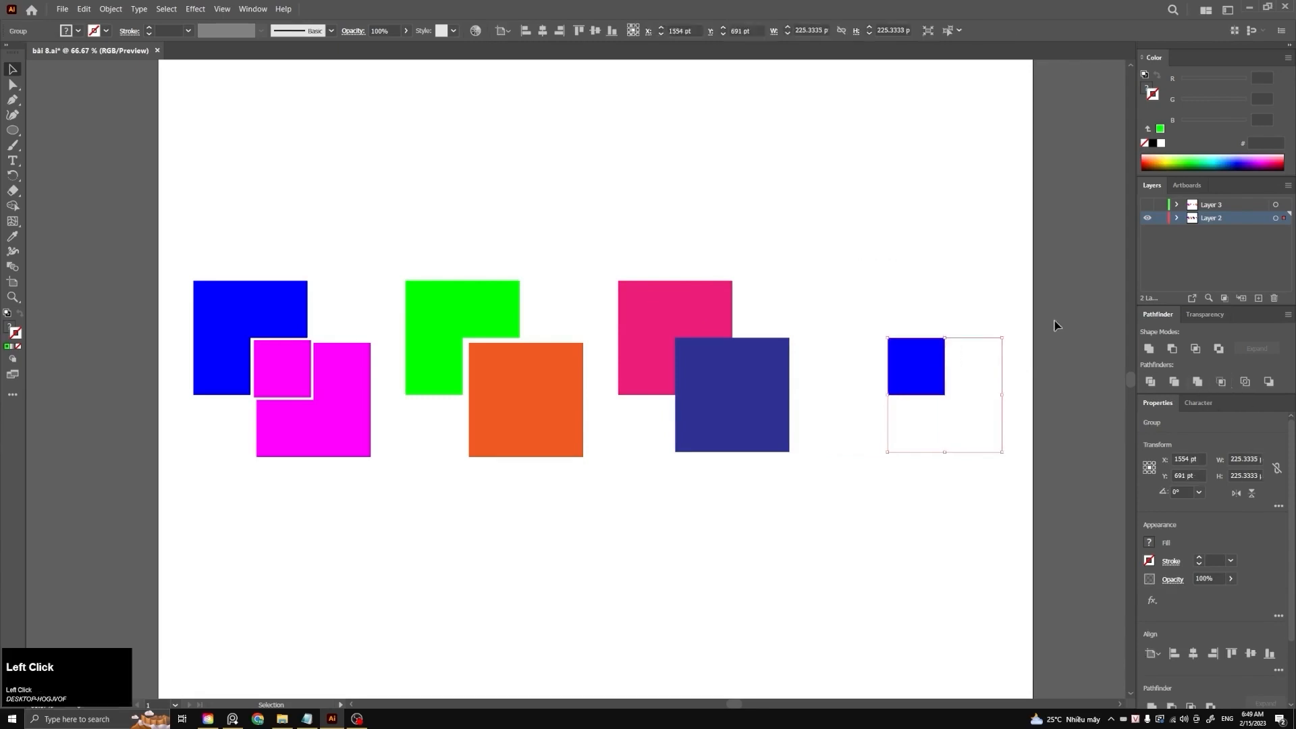
pyautogui.click(970, 301)
# - Give the cropped group a bright green (00FF00) stroke with a weight of 12 pt
pyautogui.click(992, 364)
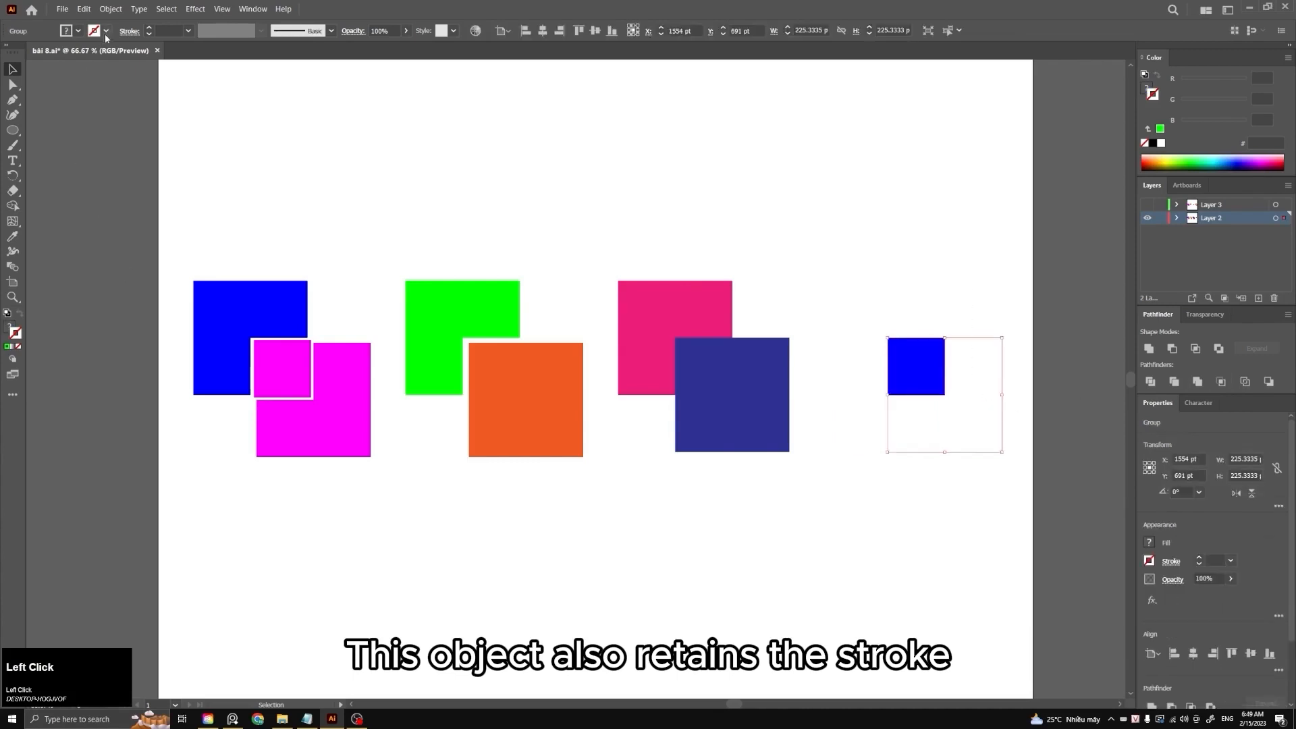
pyautogui.click(149, 28)
pyautogui.click(148, 29)
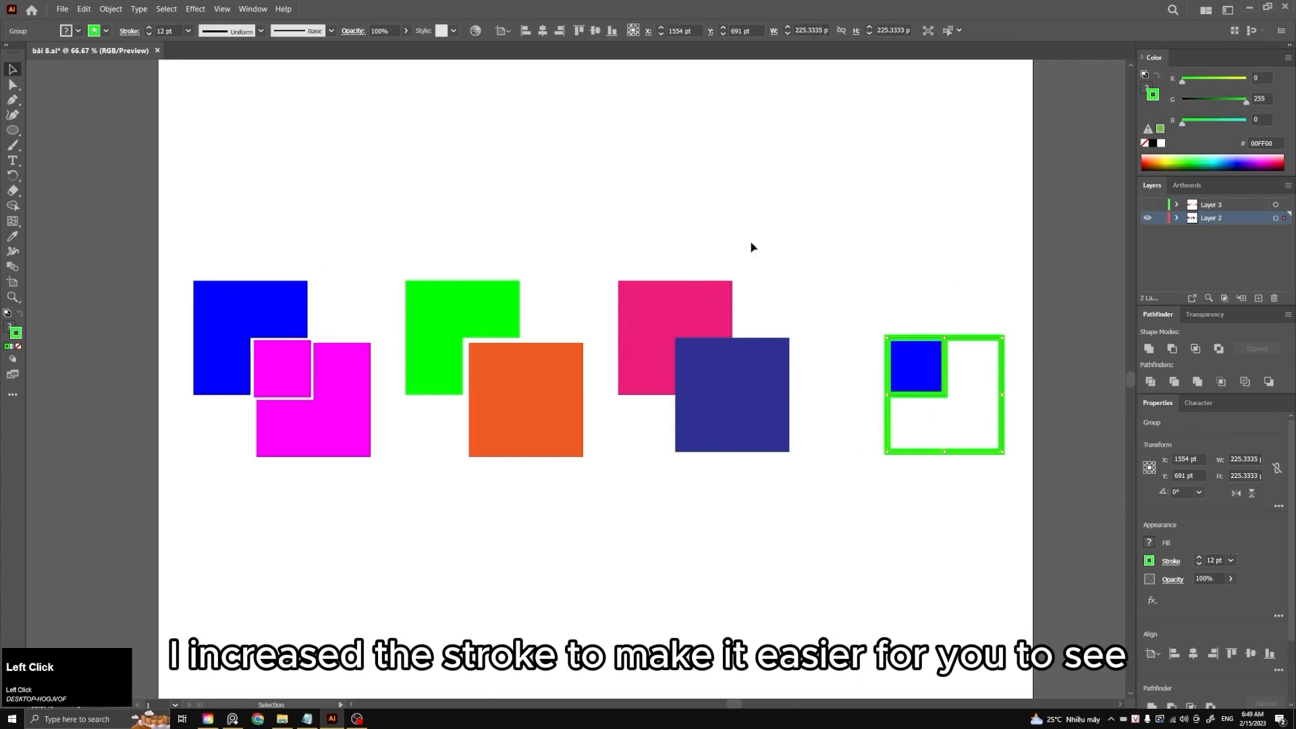
# - Remove the stroke from only the blue square inside the cropped group
pyautogui.press('a')
pyautogui.click(918, 364)
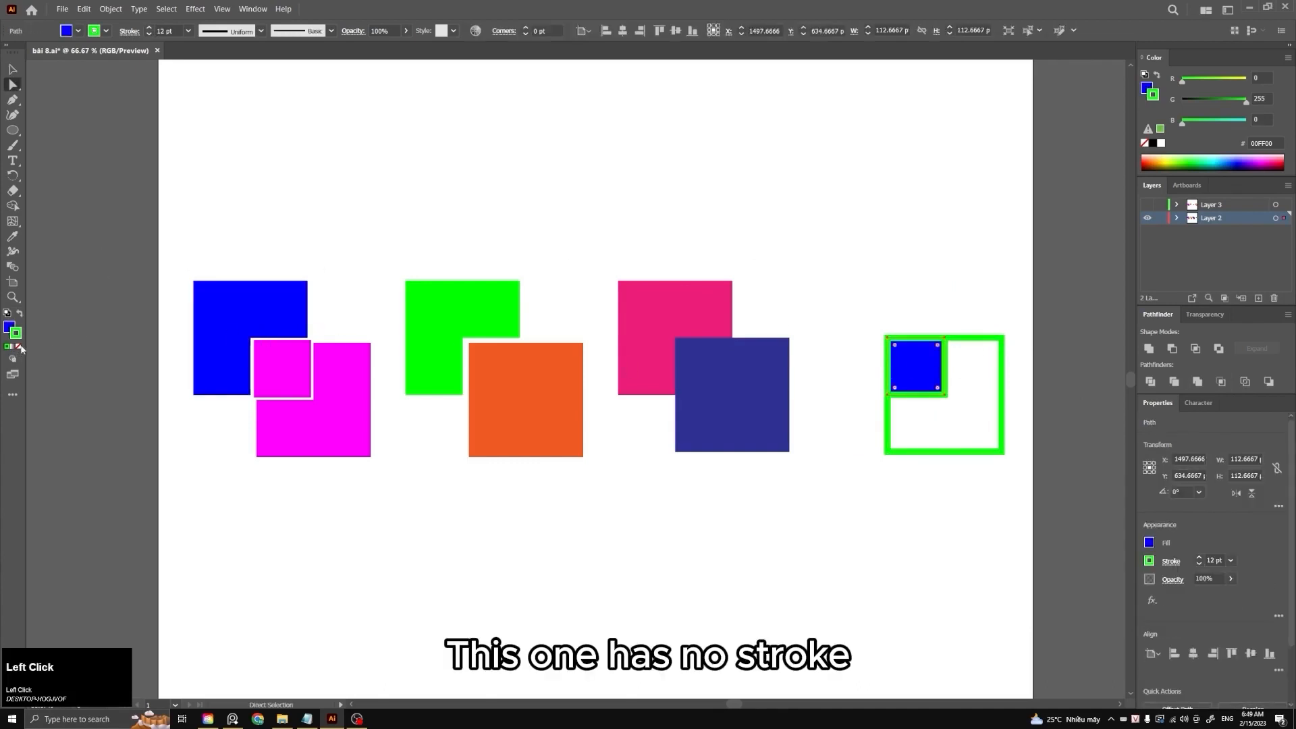
pyautogui.press('/')
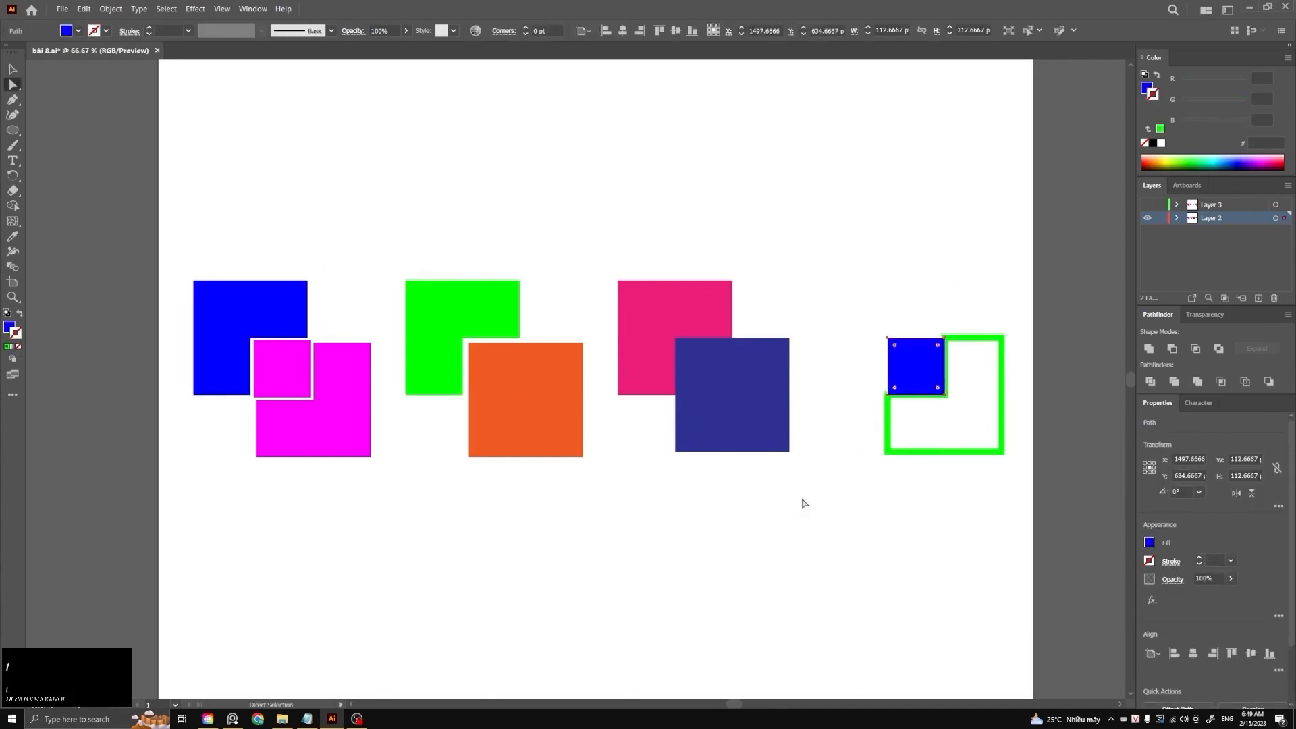
pyautogui.click(837, 505)
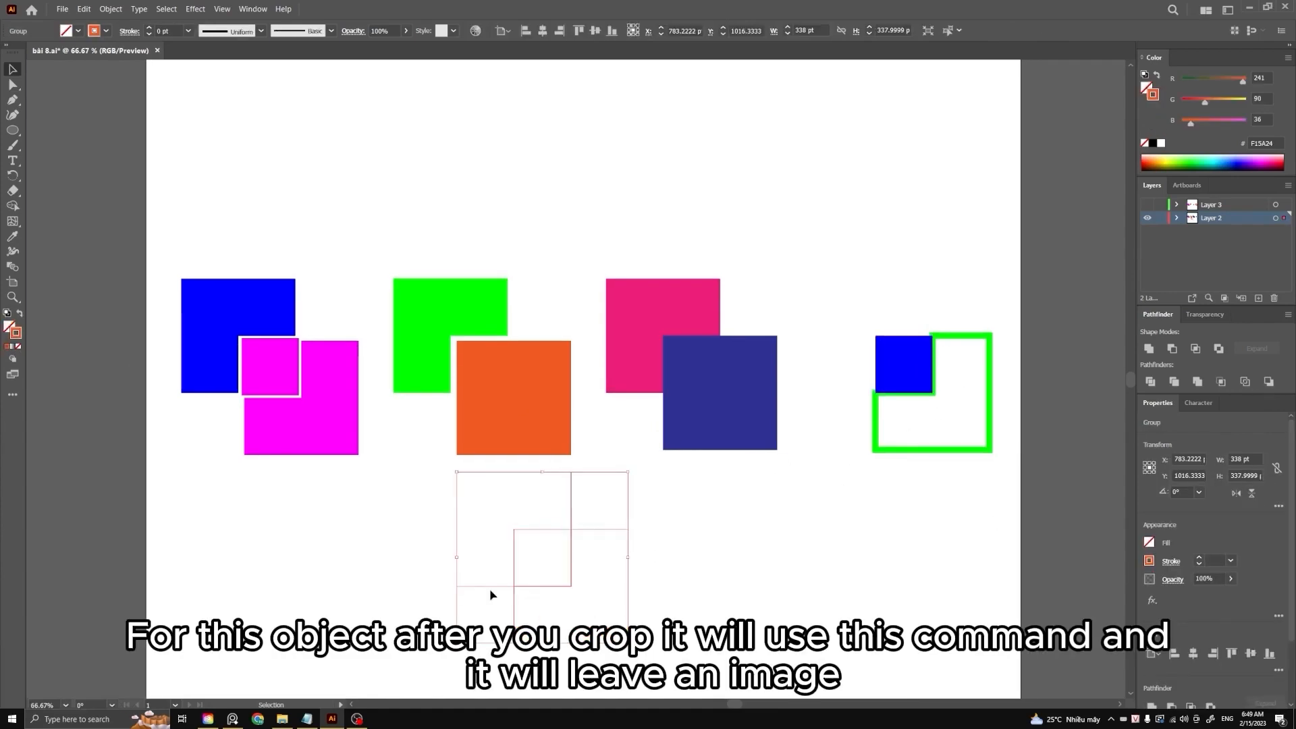
# - Set the stroke weight of the orange outlined squares group below the trimmed pair to 11 pt
pyautogui.click(677, 551)
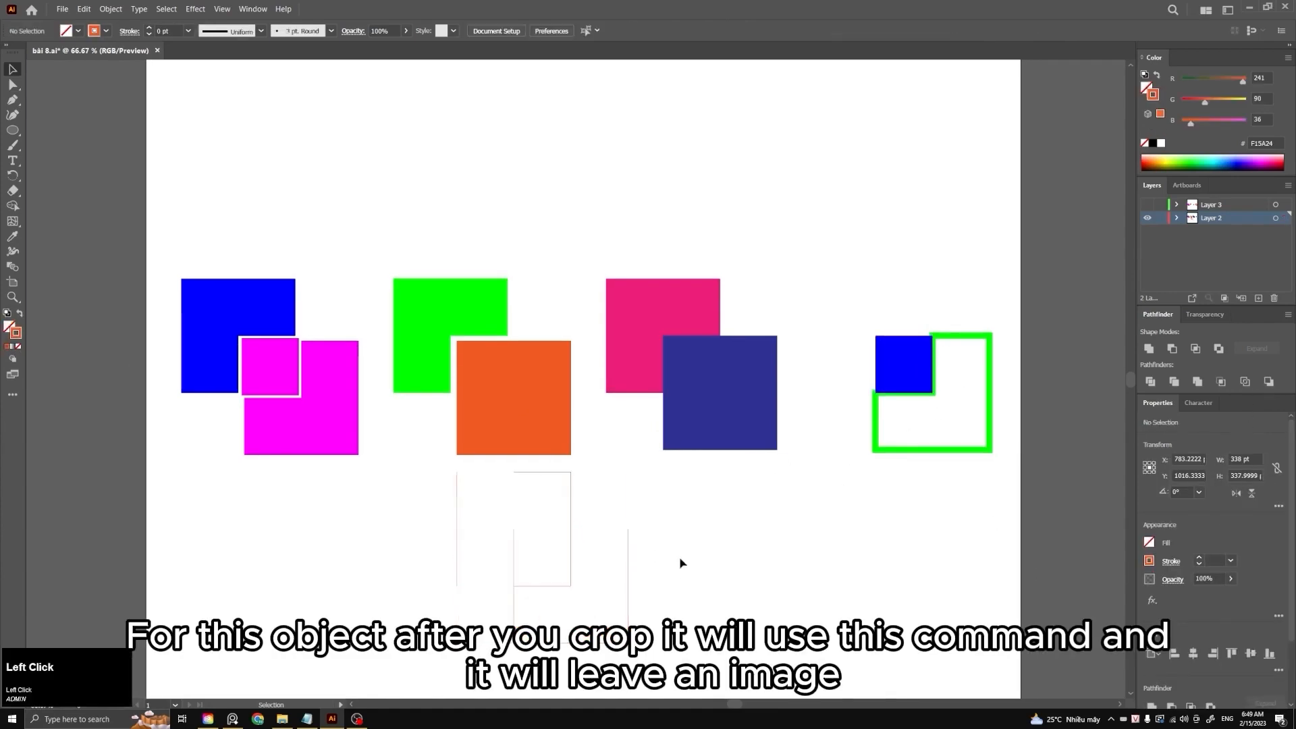
pyautogui.moveTo(667, 580); pyautogui.dragTo(506, 504)
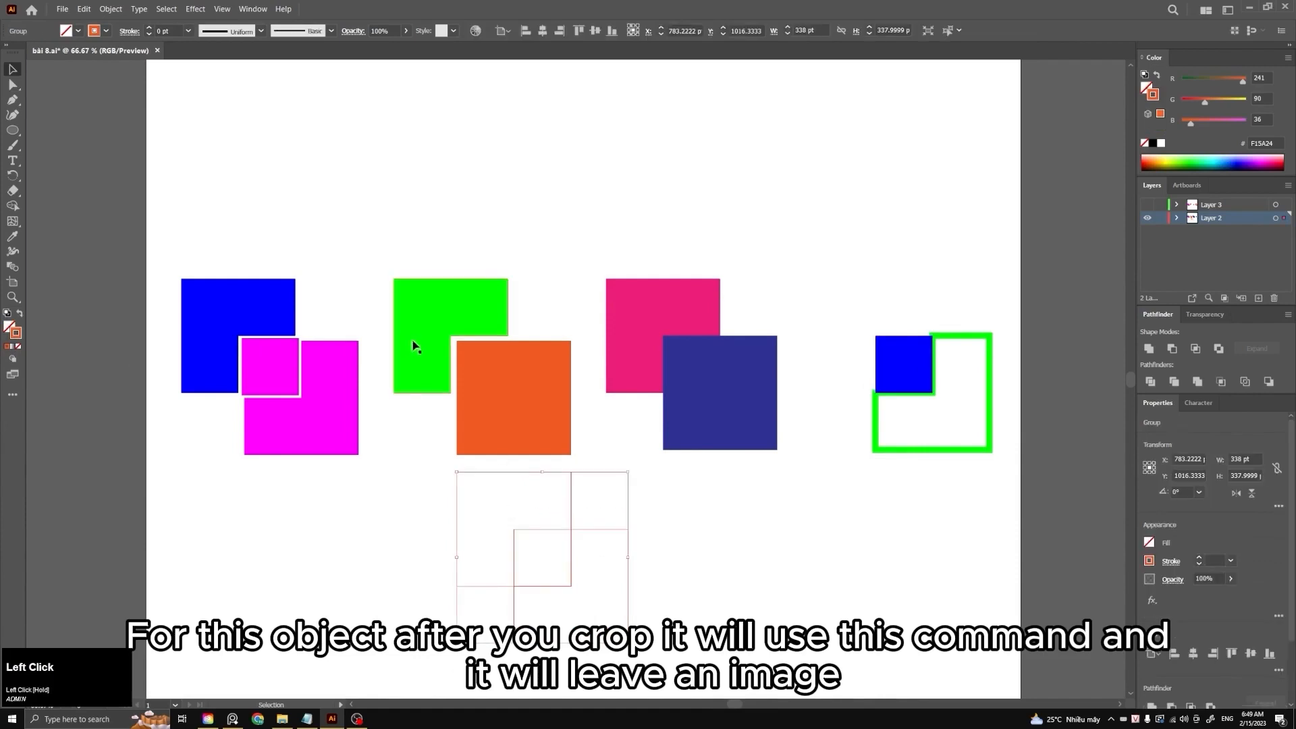
pyautogui.click(149, 28)
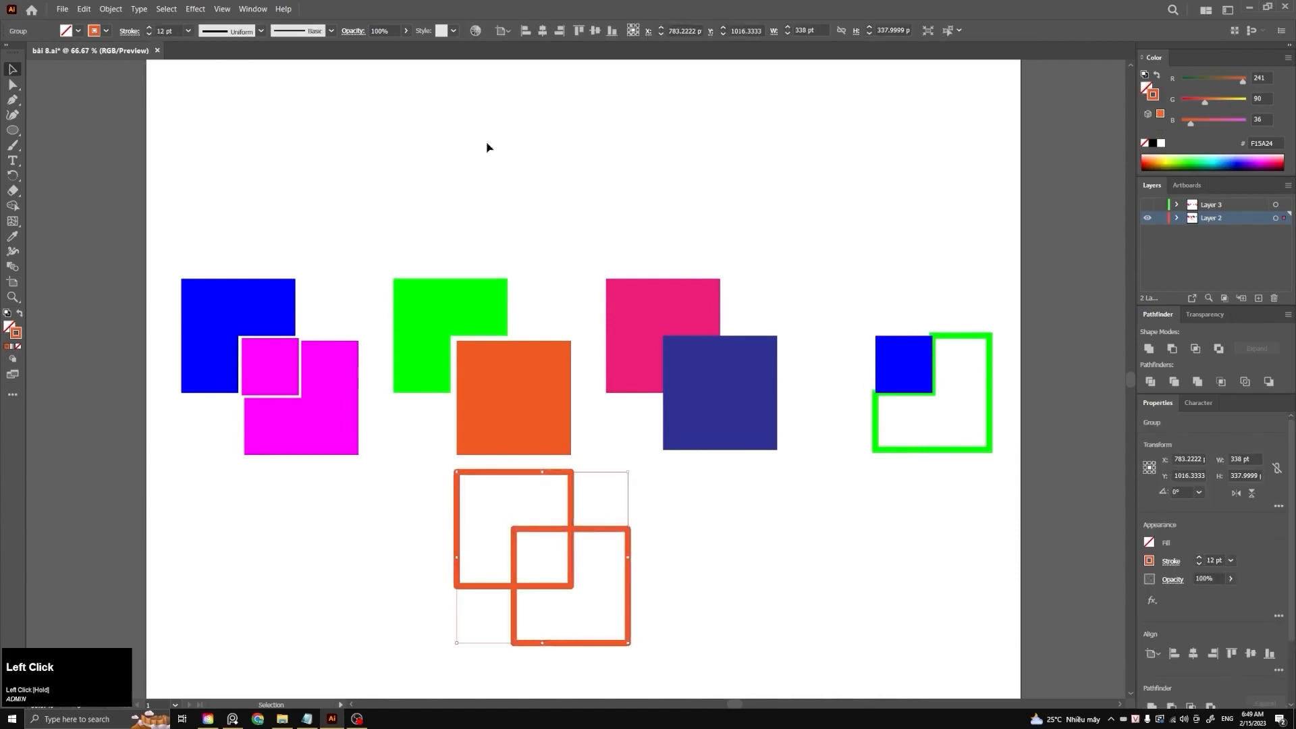
pyautogui.click(510, 458)
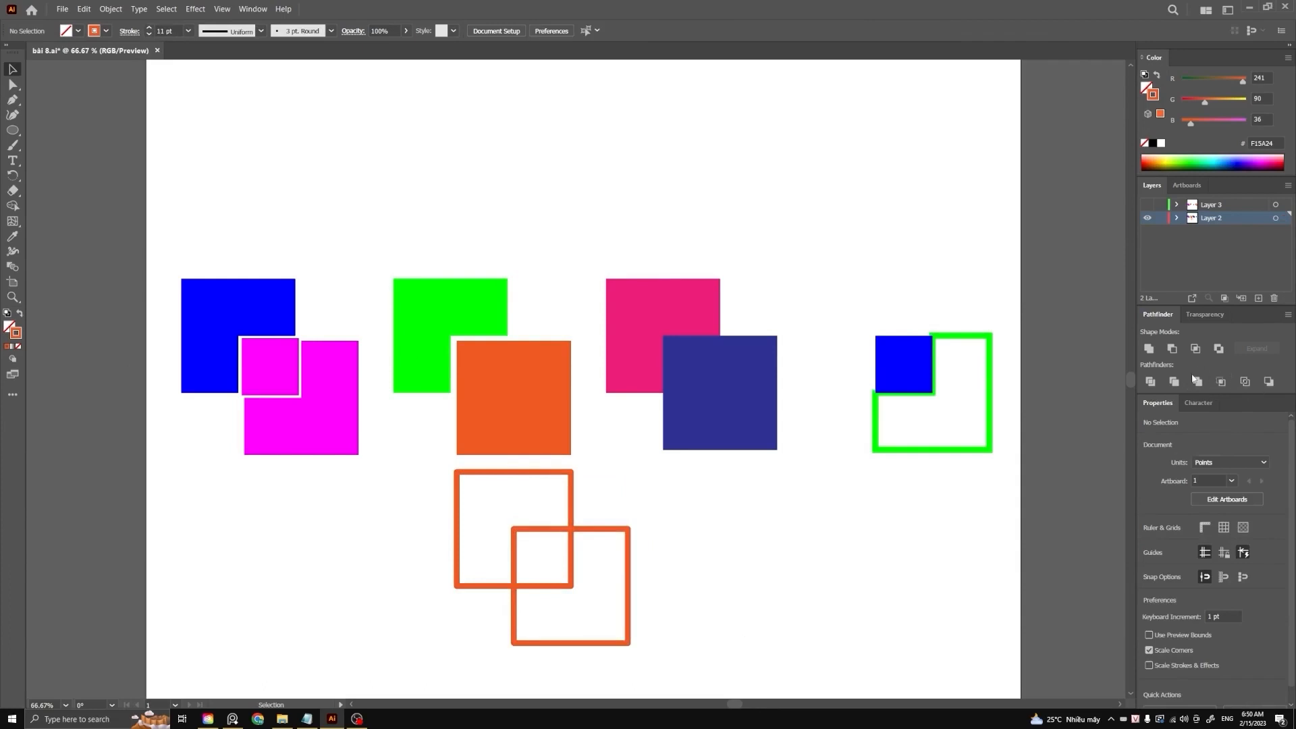
pyautogui.click(920, 492)
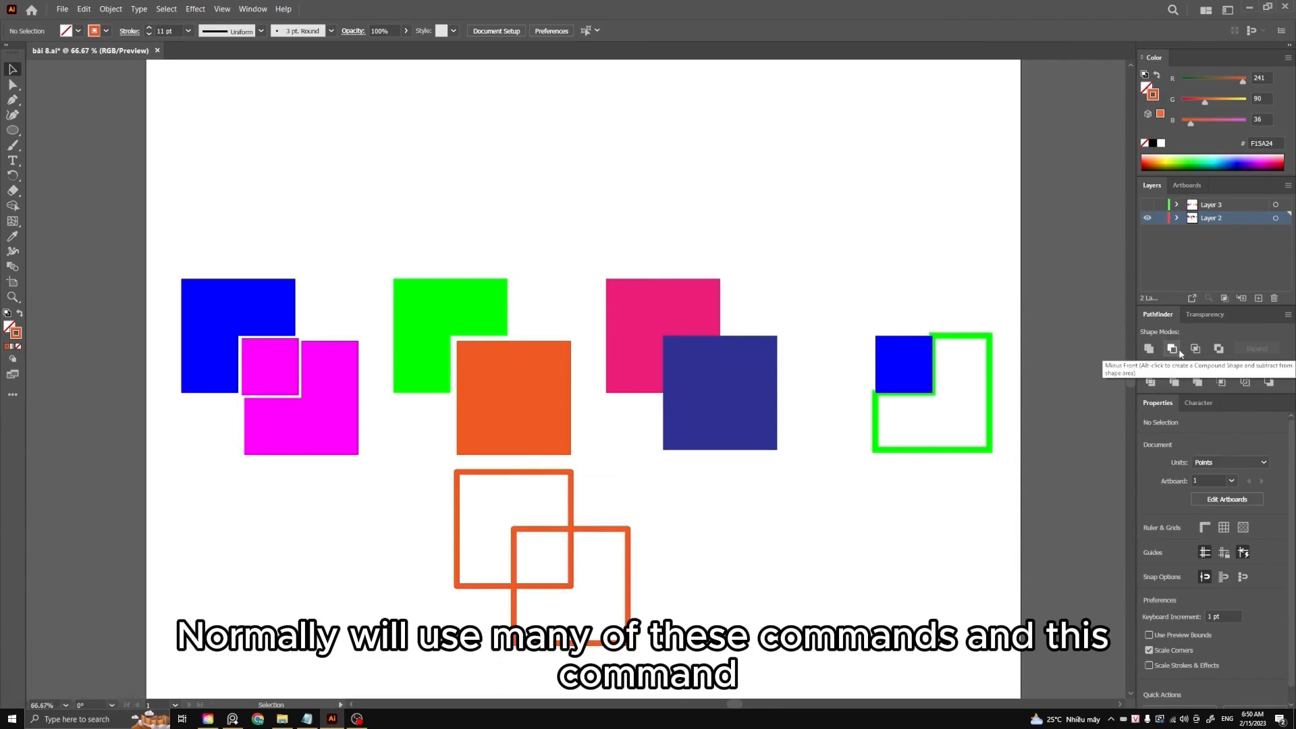
pyautogui.click(698, 473)
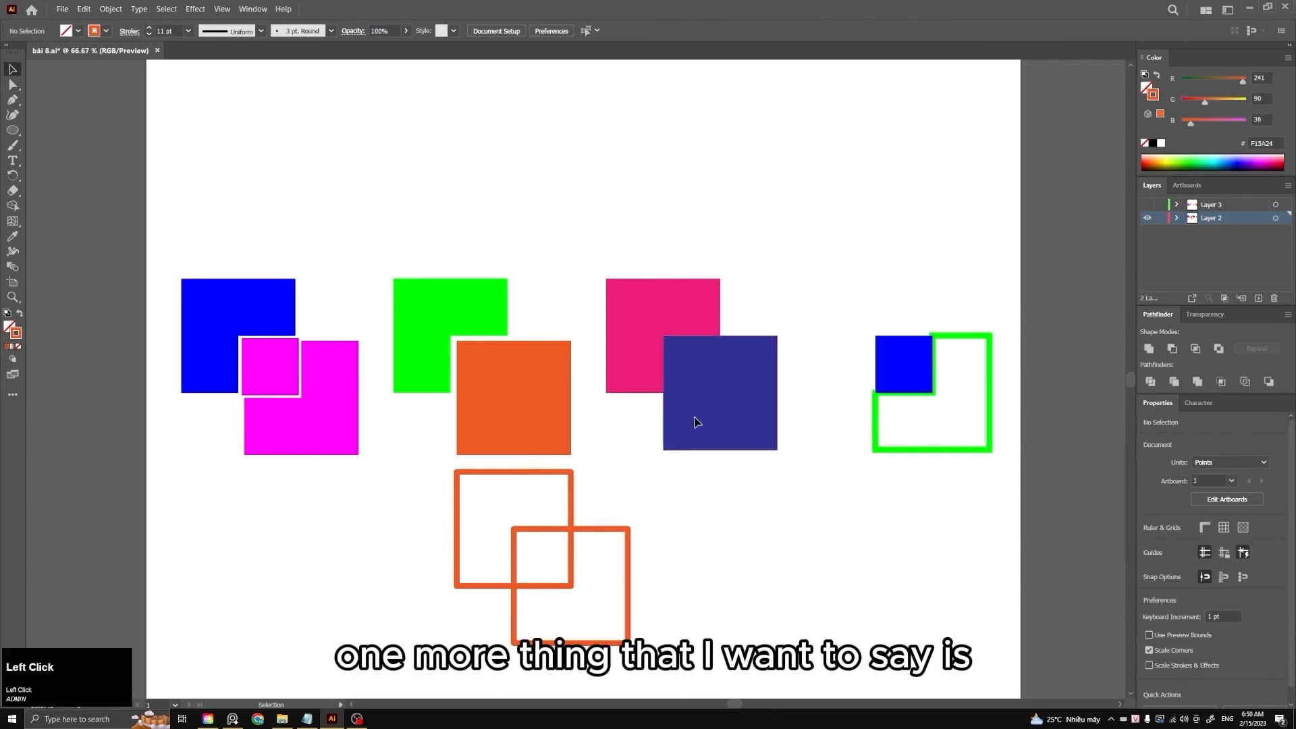
pyautogui.moveTo(695, 419); pyautogui.dragTo(700, 495)
pyautogui.hotkey('ctrl', 'z')
pyautogui.click(799, 498)
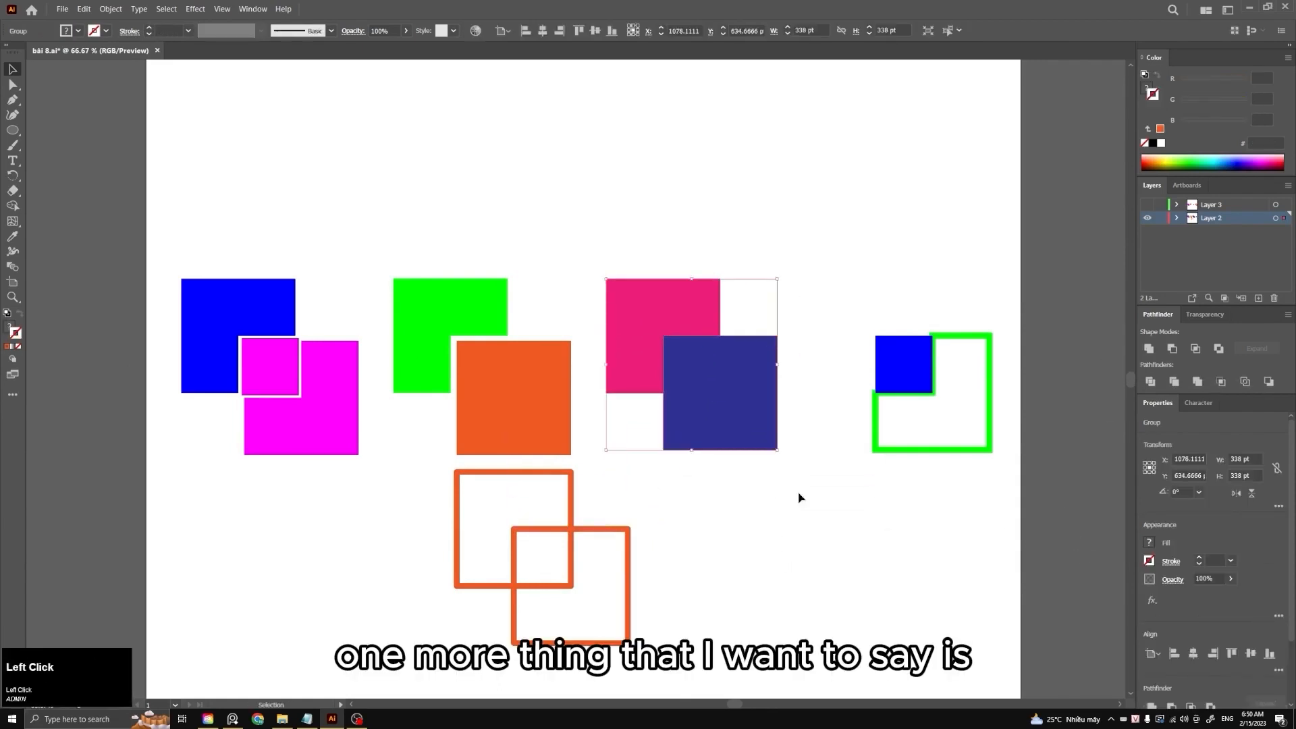
pyautogui.rightClick(752, 396)
pyautogui.click(885, 535)
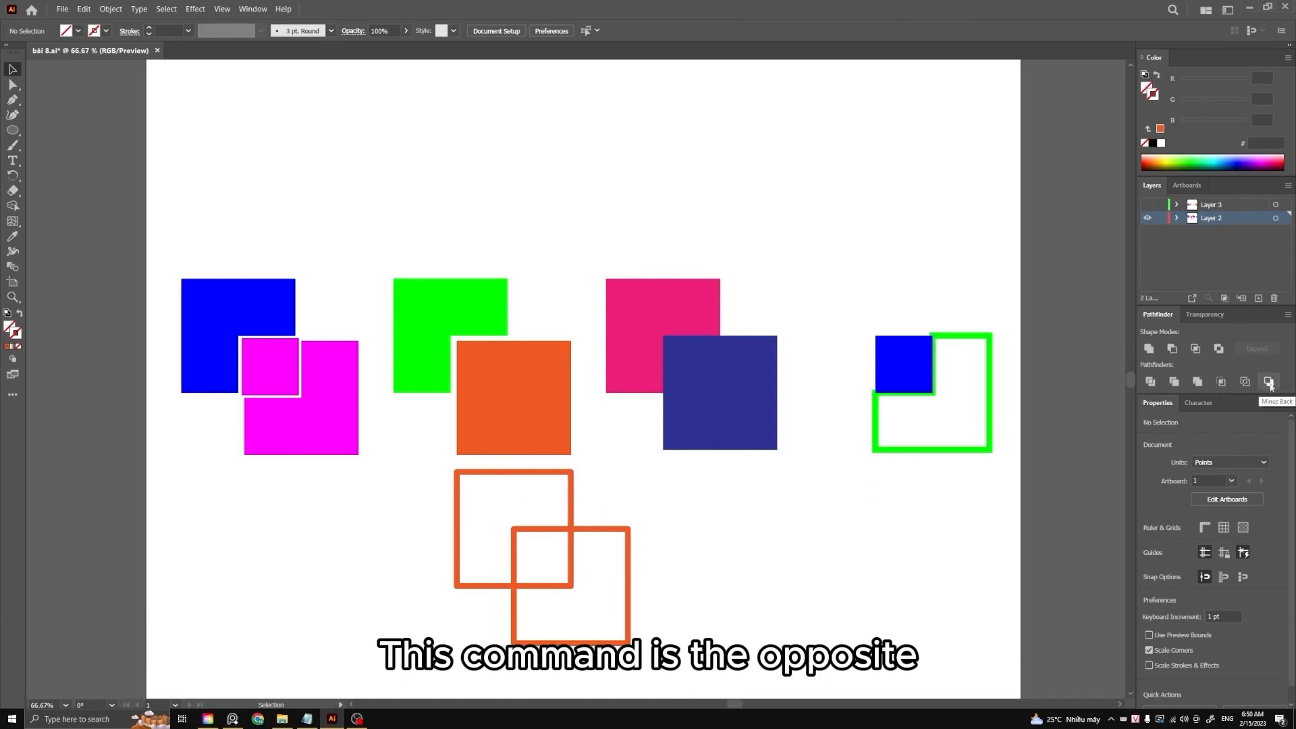
# - Duplicate the pink and dark blue squares above the merged pair, with the pink square in front of the dark blue one
pyautogui.moveTo(520, 236); pyautogui.dragTo(514, 315)
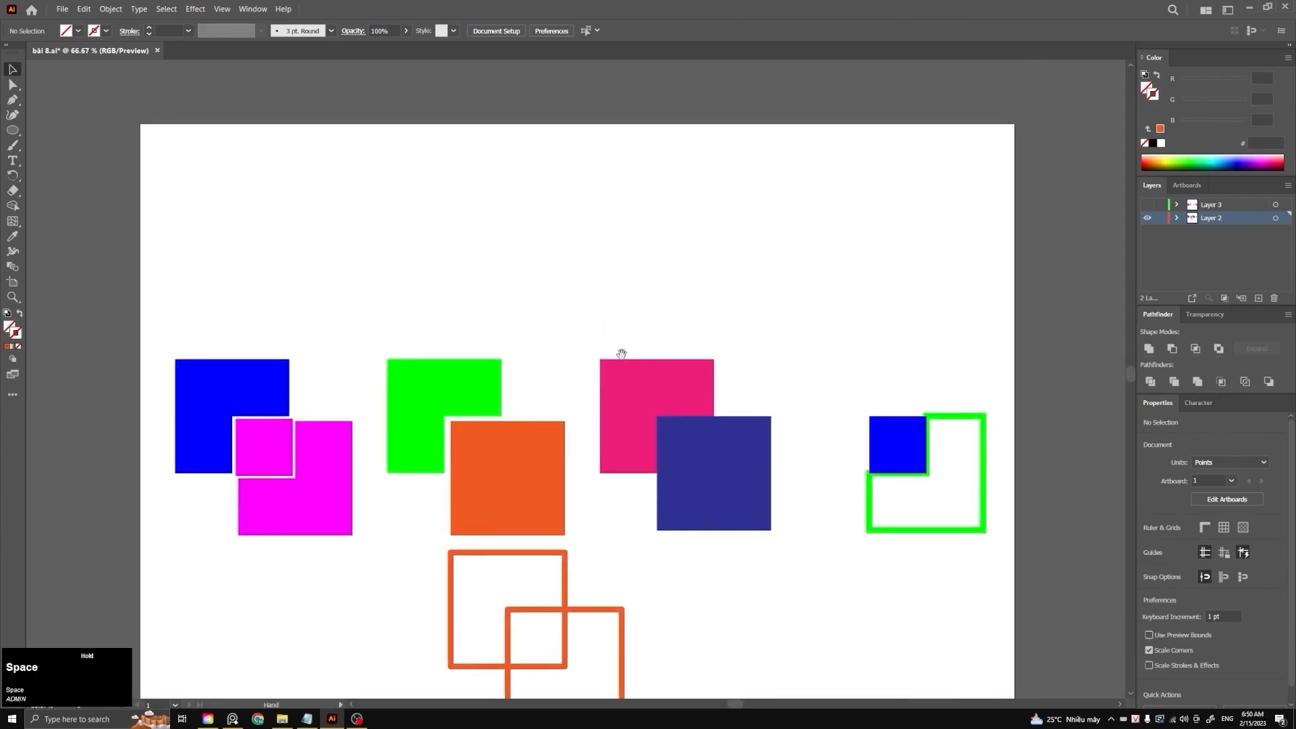
pyautogui.click(640, 370)
pyautogui.moveTo(640, 374); pyautogui.dragTo(652, 189)
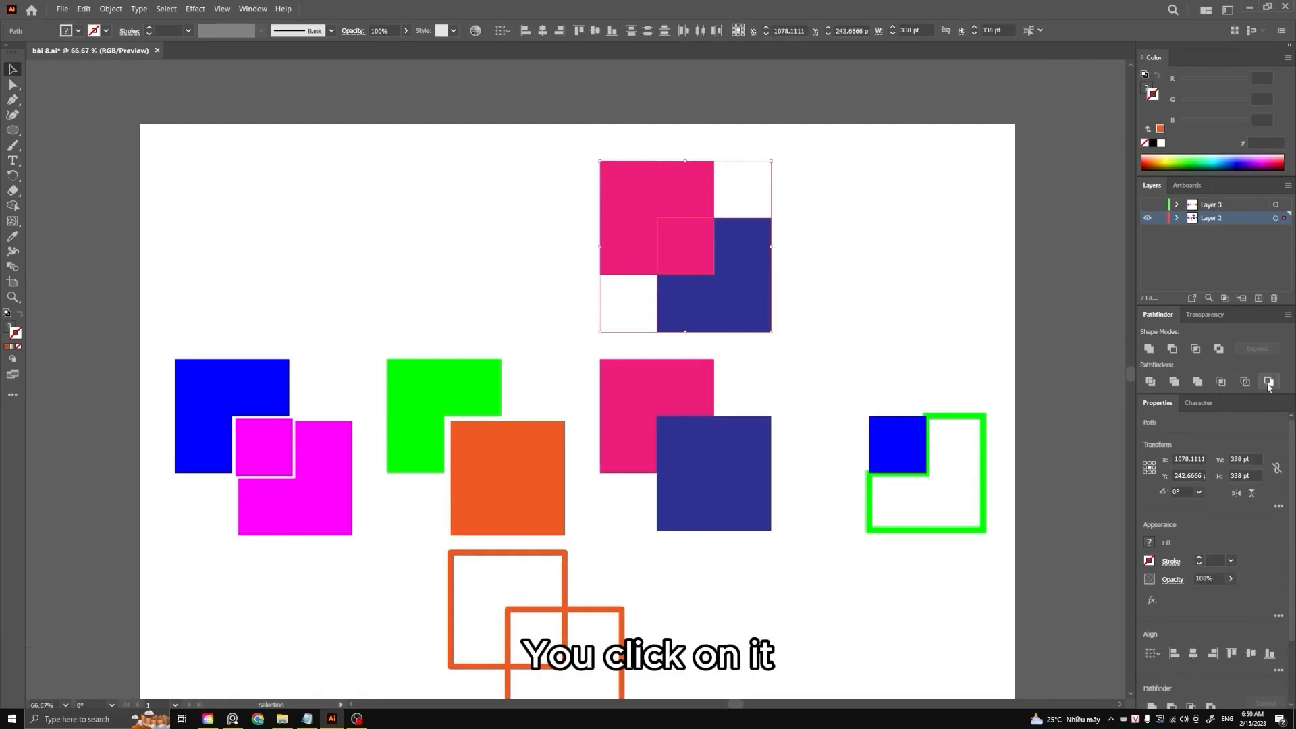
# - Subtract the rear dark blue square from the pink square in the duplicated pair with the Minus Back pathfinder
pyautogui.click(1269, 382)
pyautogui.hotkey('ctrl', 'z')
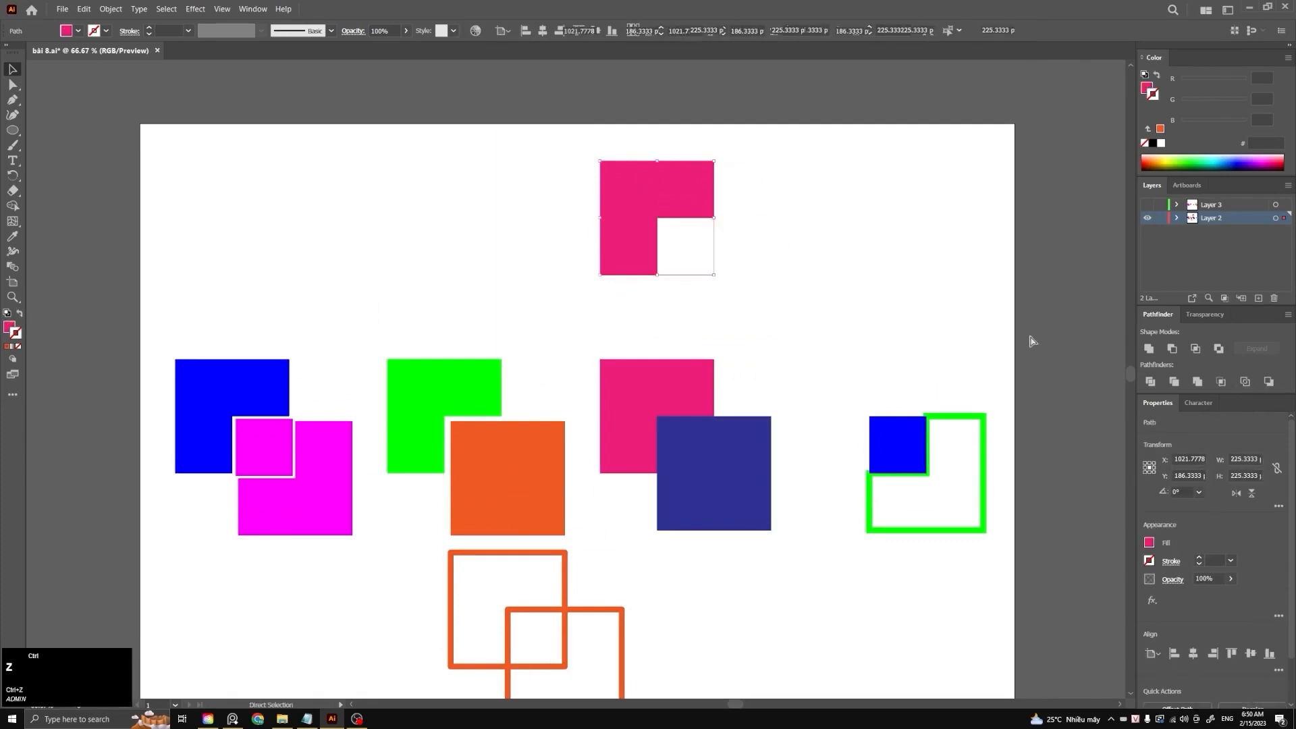
pyautogui.click(812, 295)
pyautogui.click(767, 260)
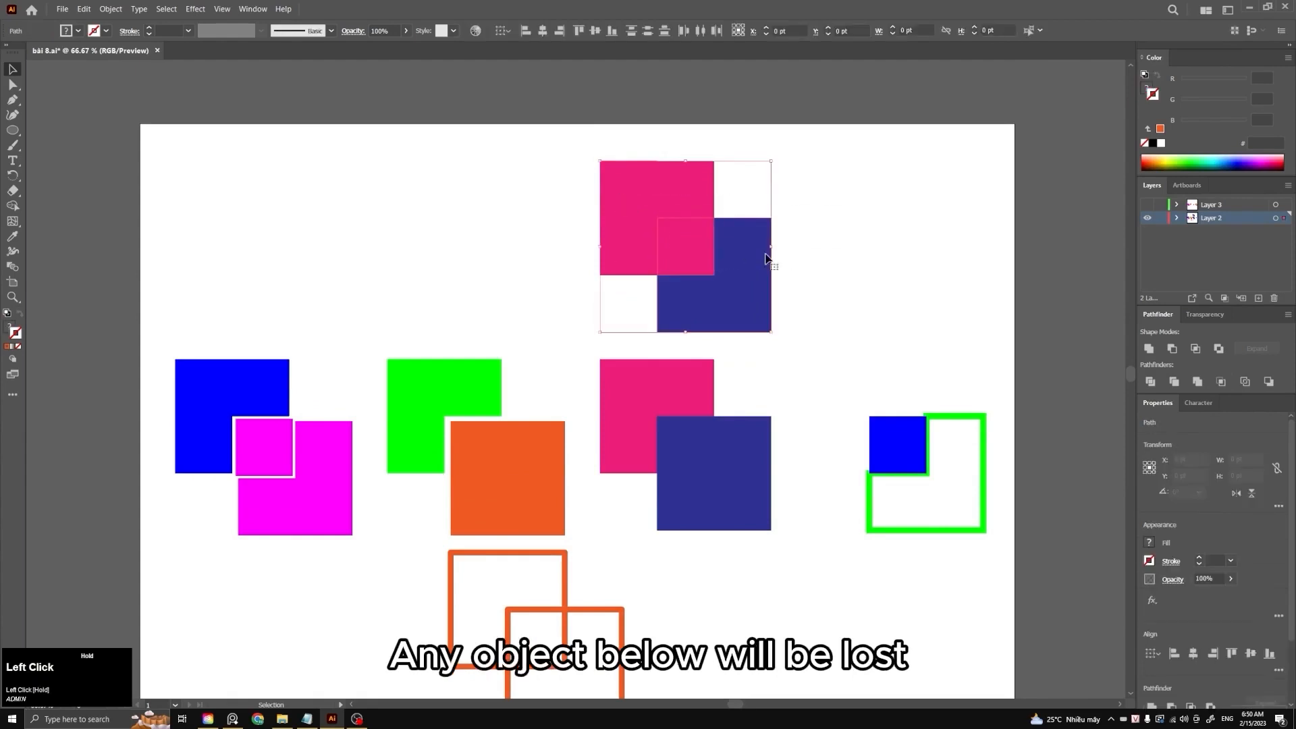
pyautogui.click(1269, 382)
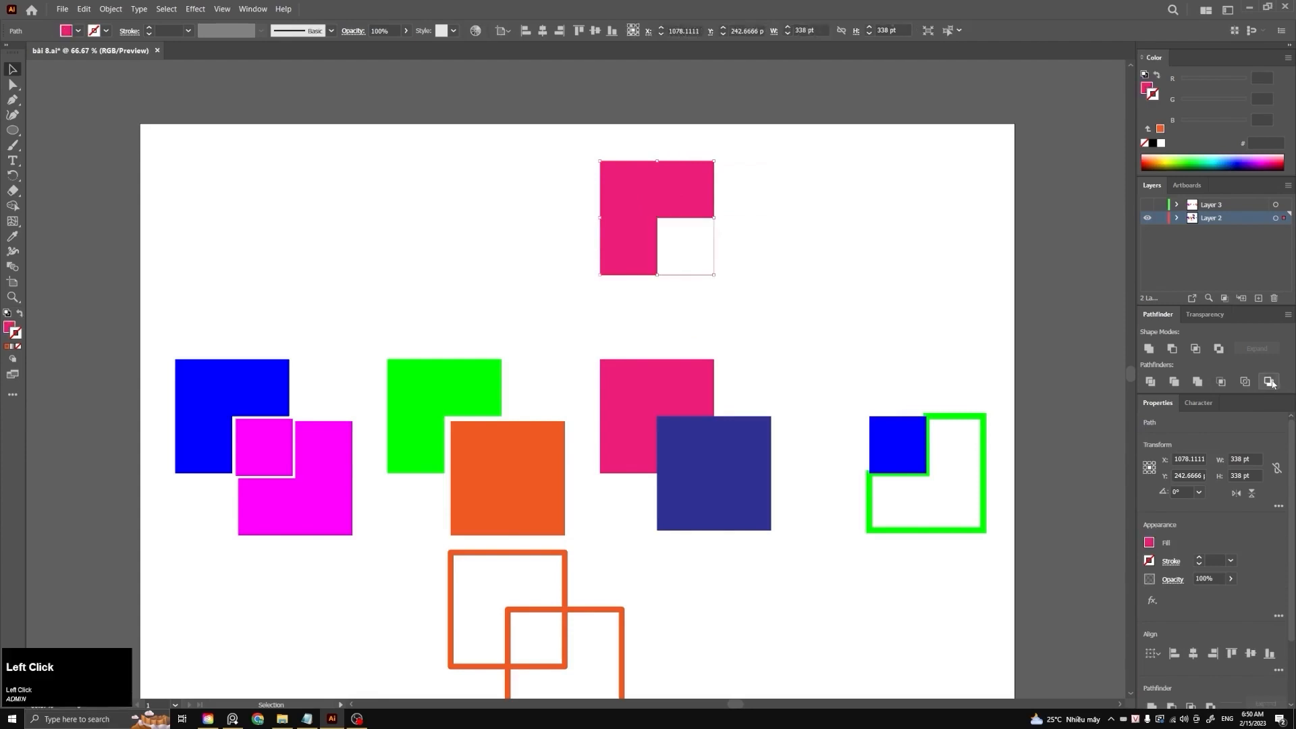
pyautogui.click(749, 278)
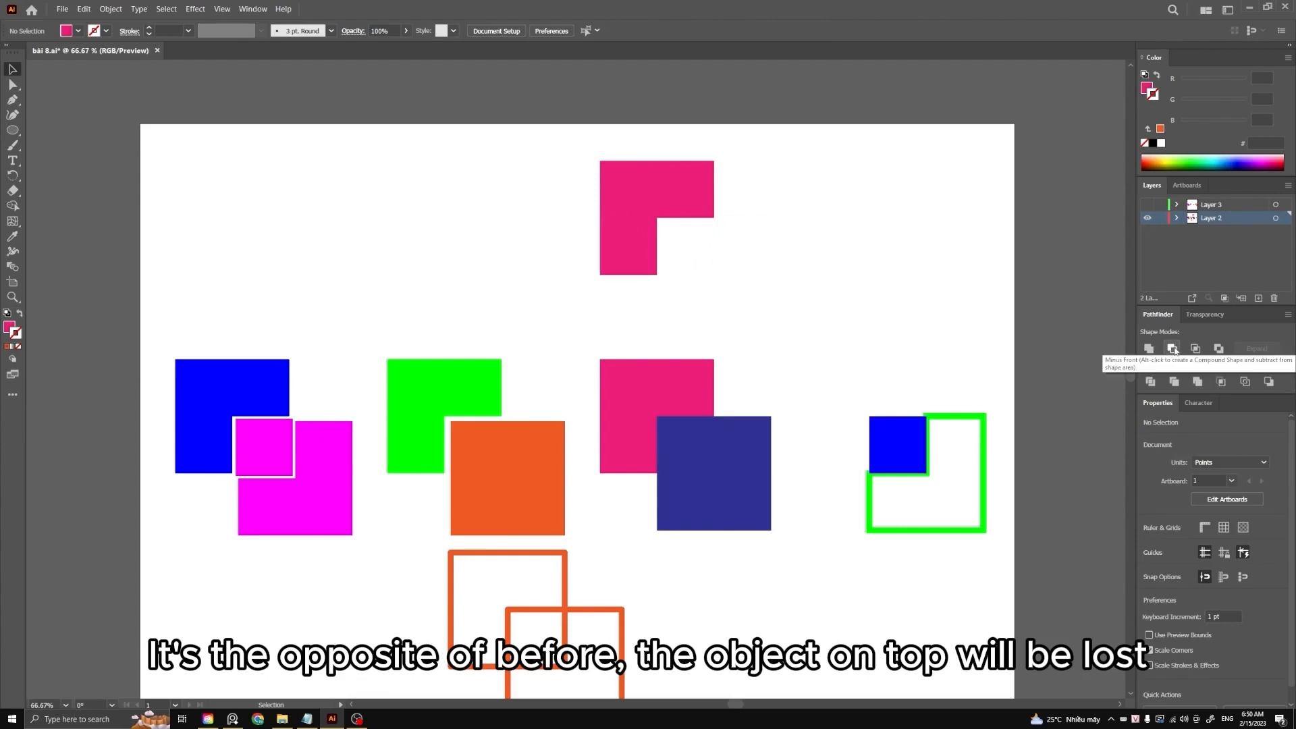
pyautogui.click(878, 338)
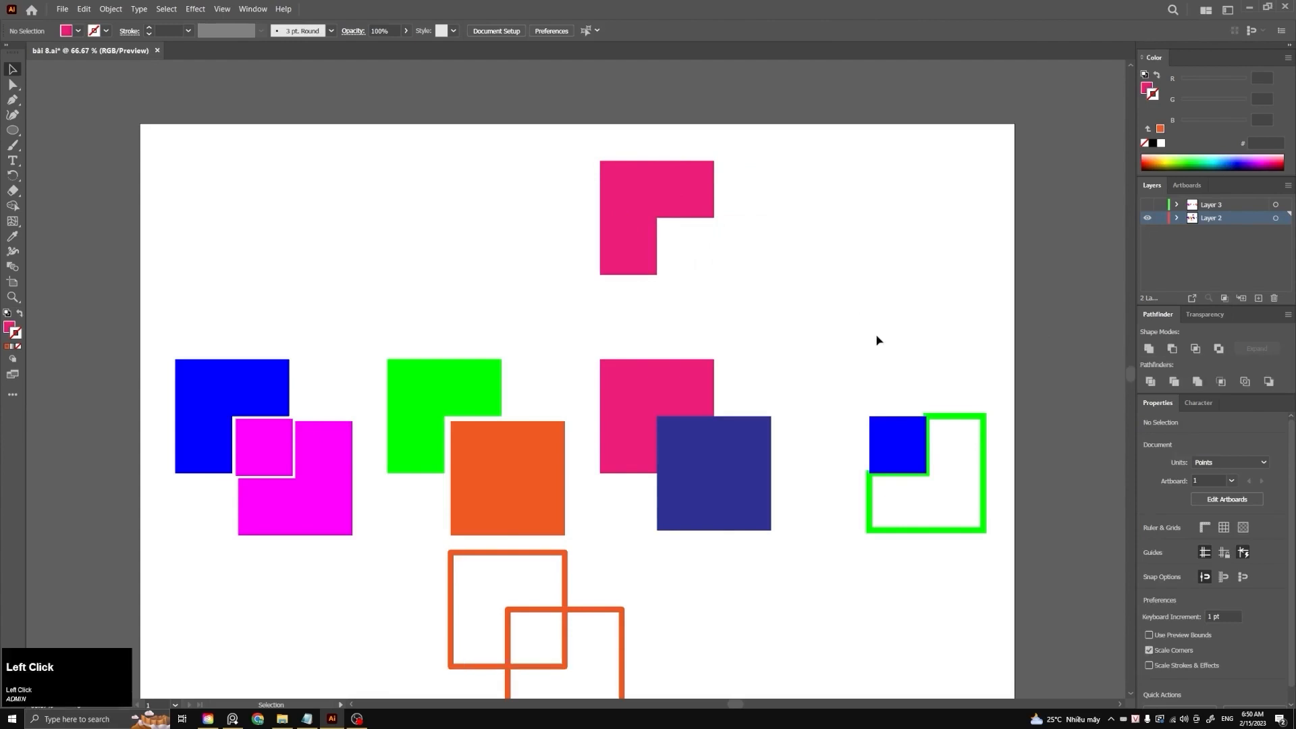
pyautogui.moveTo(804, 413); pyautogui.dragTo(811, 354)
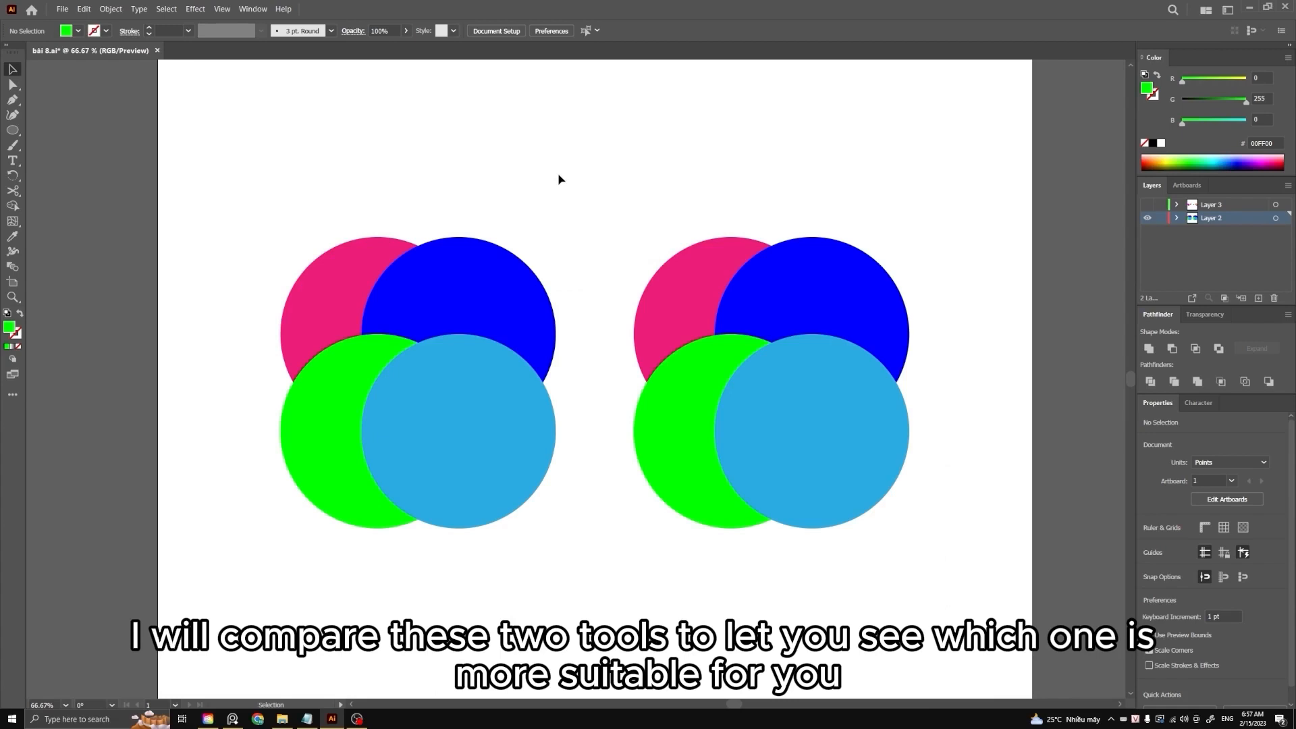
# - Remove the outer pink, blue, light blue and green regions of the first four-circle cluster with the Shape Builder tool
pyautogui.click(304, 184)
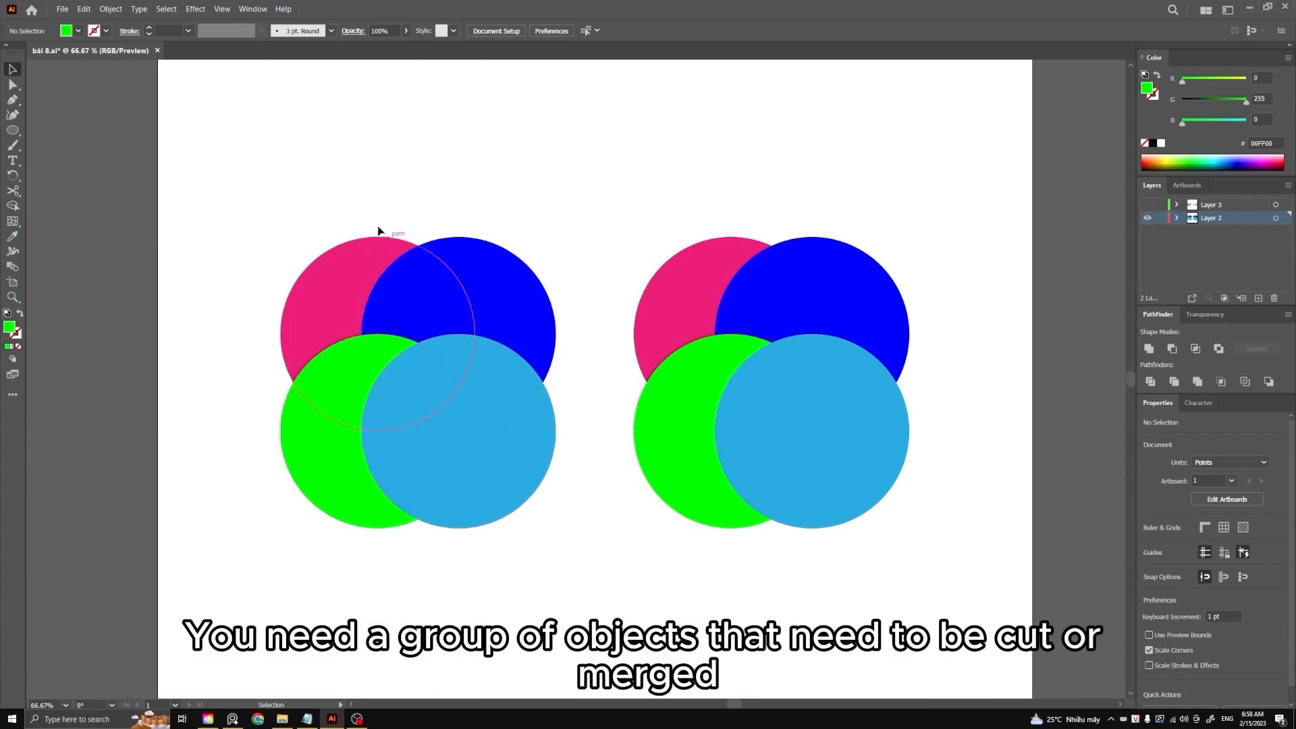
pyautogui.moveTo(216, 184); pyautogui.dragTo(558, 582)
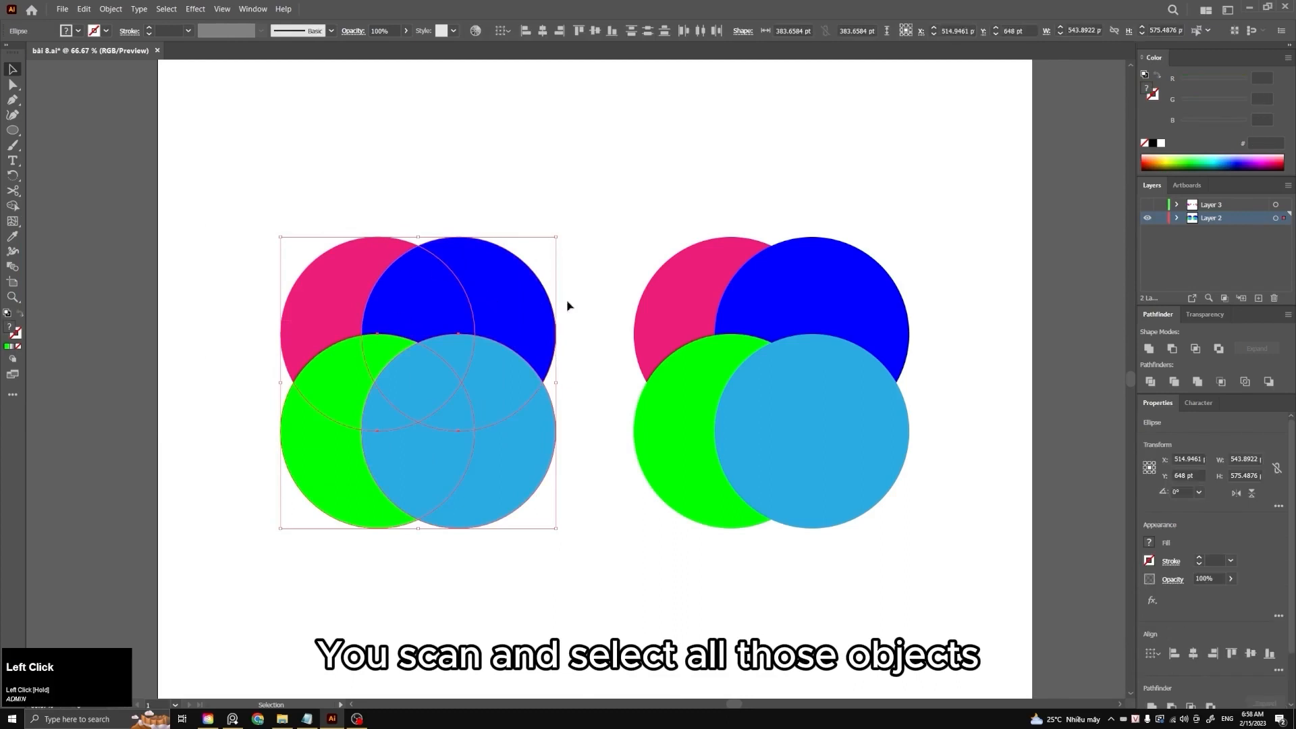
pyautogui.click(10, 222)
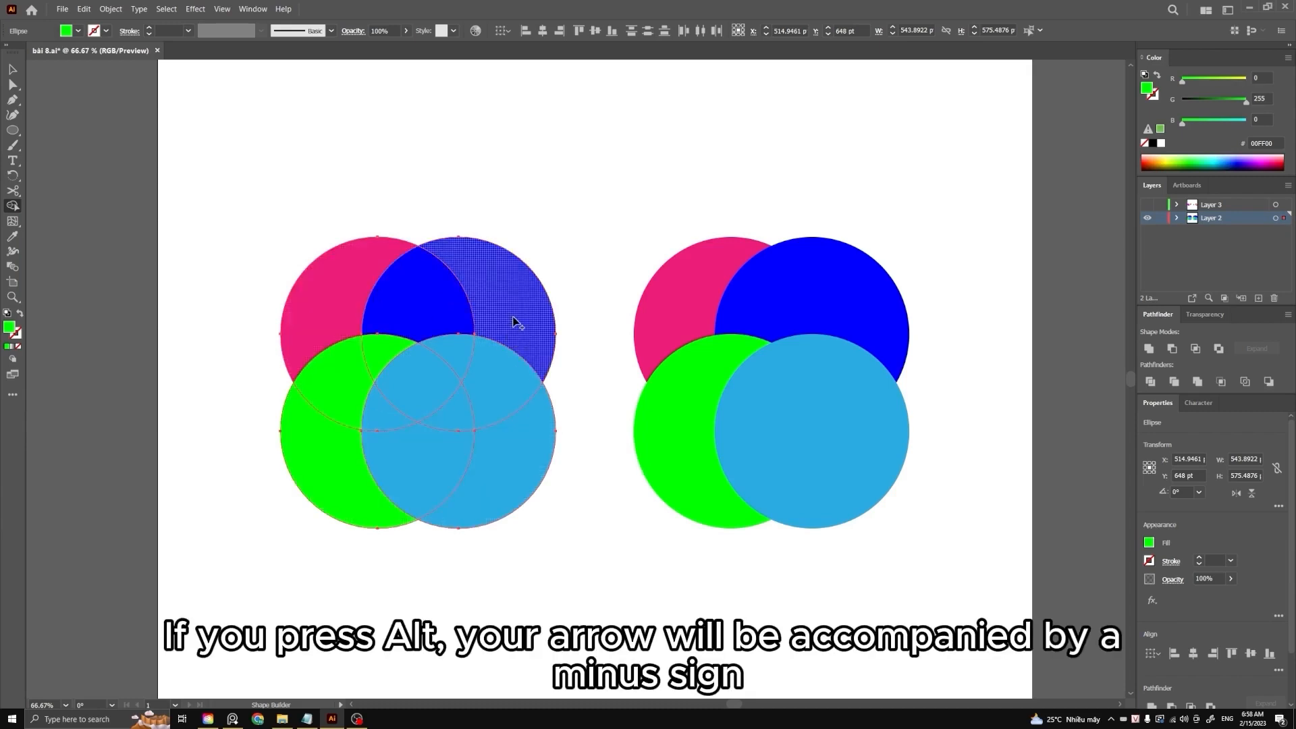
pyautogui.press('alt')
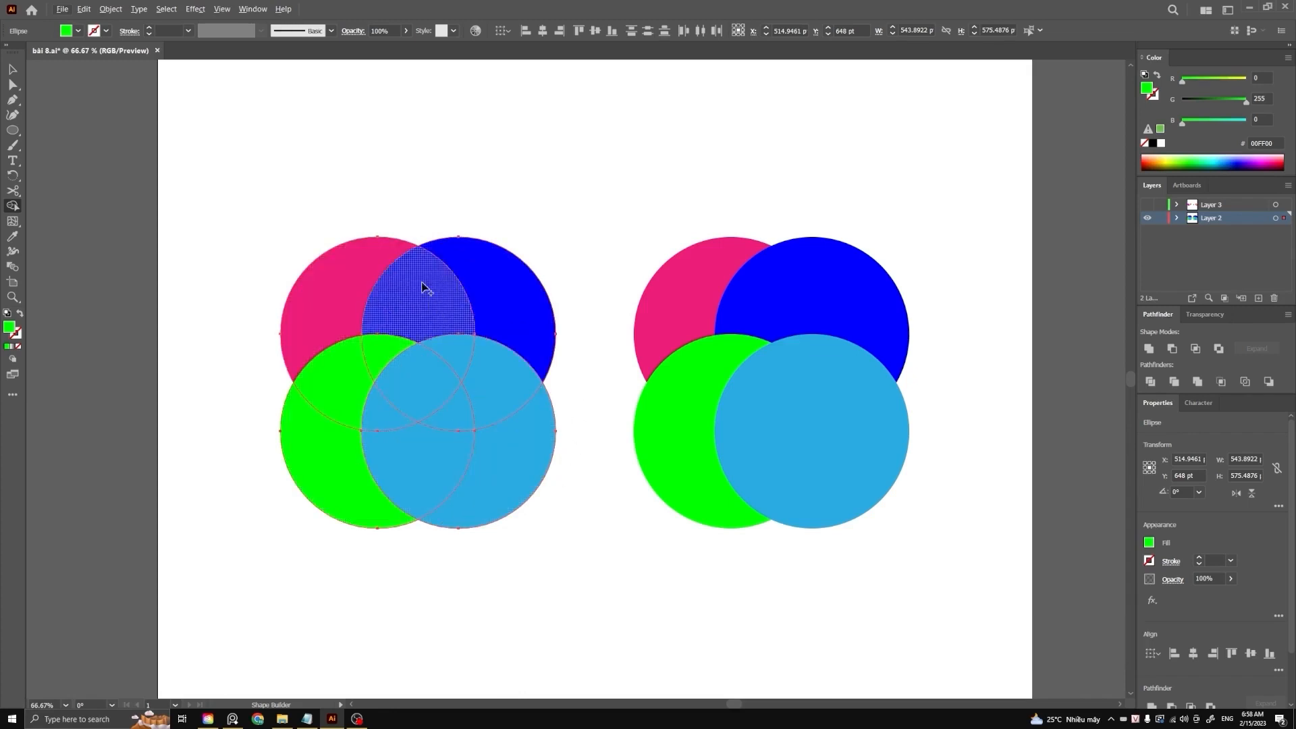
pyautogui.press('alt')
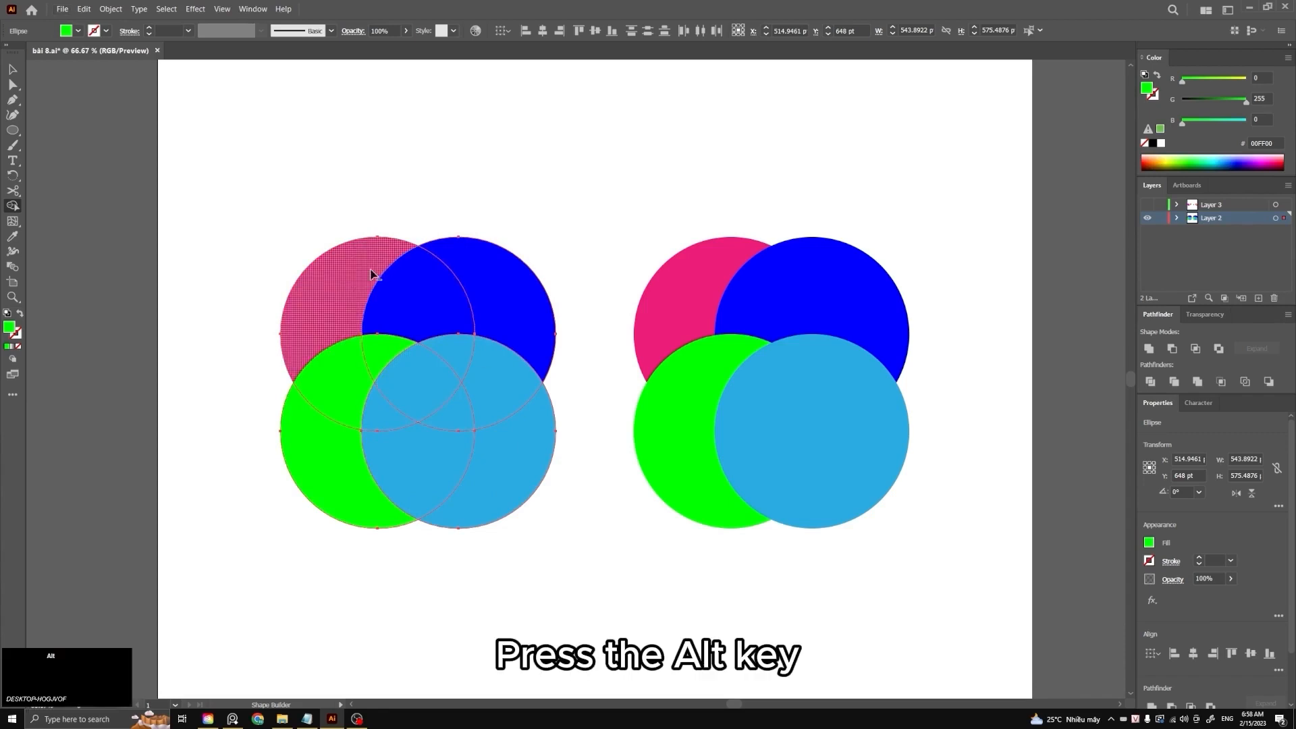
pyautogui.keyDown('alt'); pyautogui.click(332, 281); pyautogui.keyUp('alt')
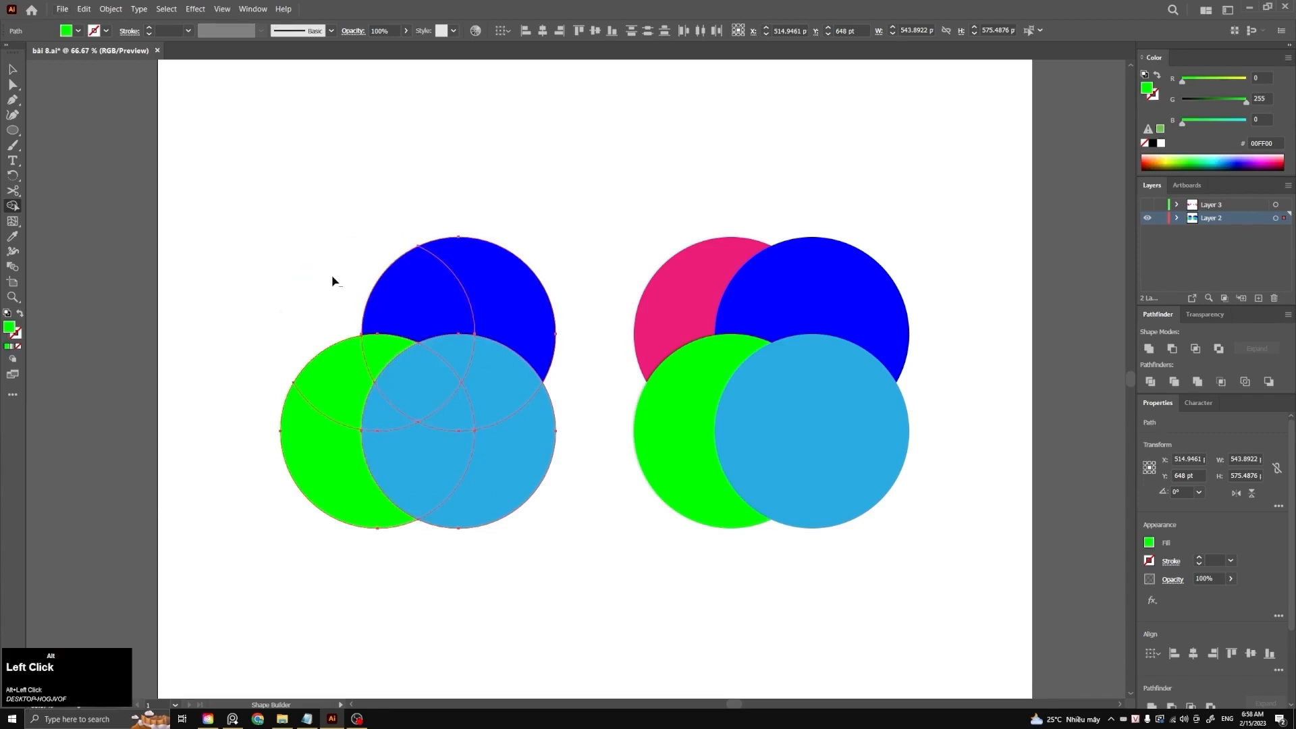
pyautogui.keyDown('alt'); pyautogui.click(523, 282); pyautogui.keyUp('alt')
pyautogui.keyDown('alt'); pyautogui.click(523, 460); pyautogui.keyUp('alt')
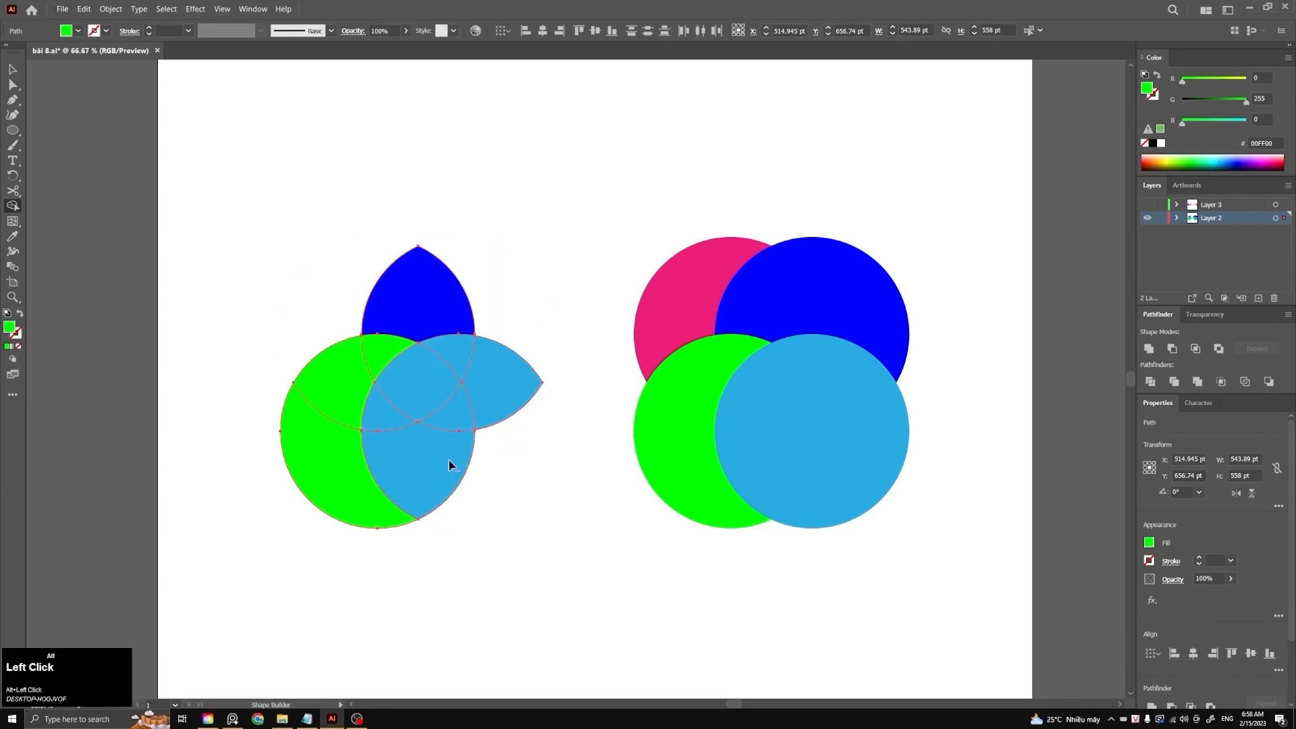
pyautogui.keyDown('alt'); pyautogui.click(347, 463); pyautogui.keyUp('alt')
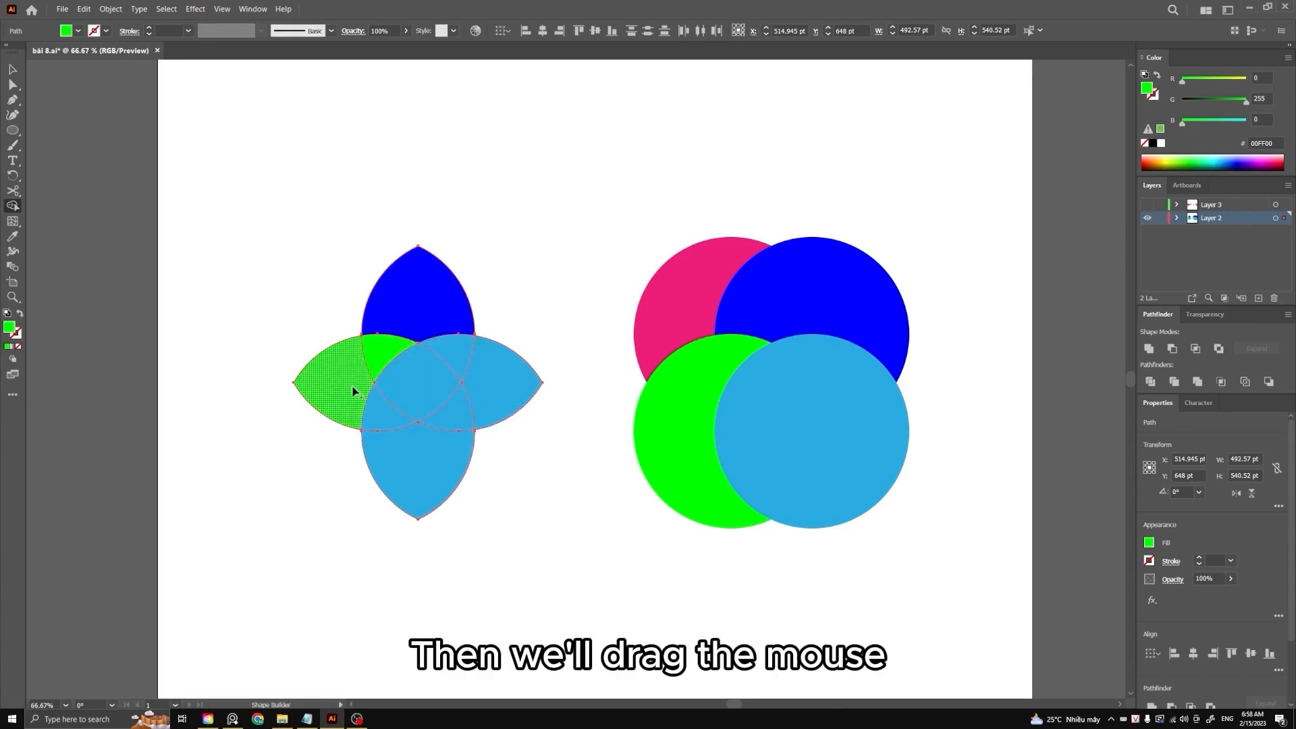
# - Merge all remaining regions of the first cluster into a single bright green four-petal shape with the Shape Builder tool
pyautogui.moveTo(350, 389)
pyautogui.mouseDown()
pyautogui.moveTo(407, 320)
pyautogui.moveTo(442, 349)
pyautogui.mouseUp()
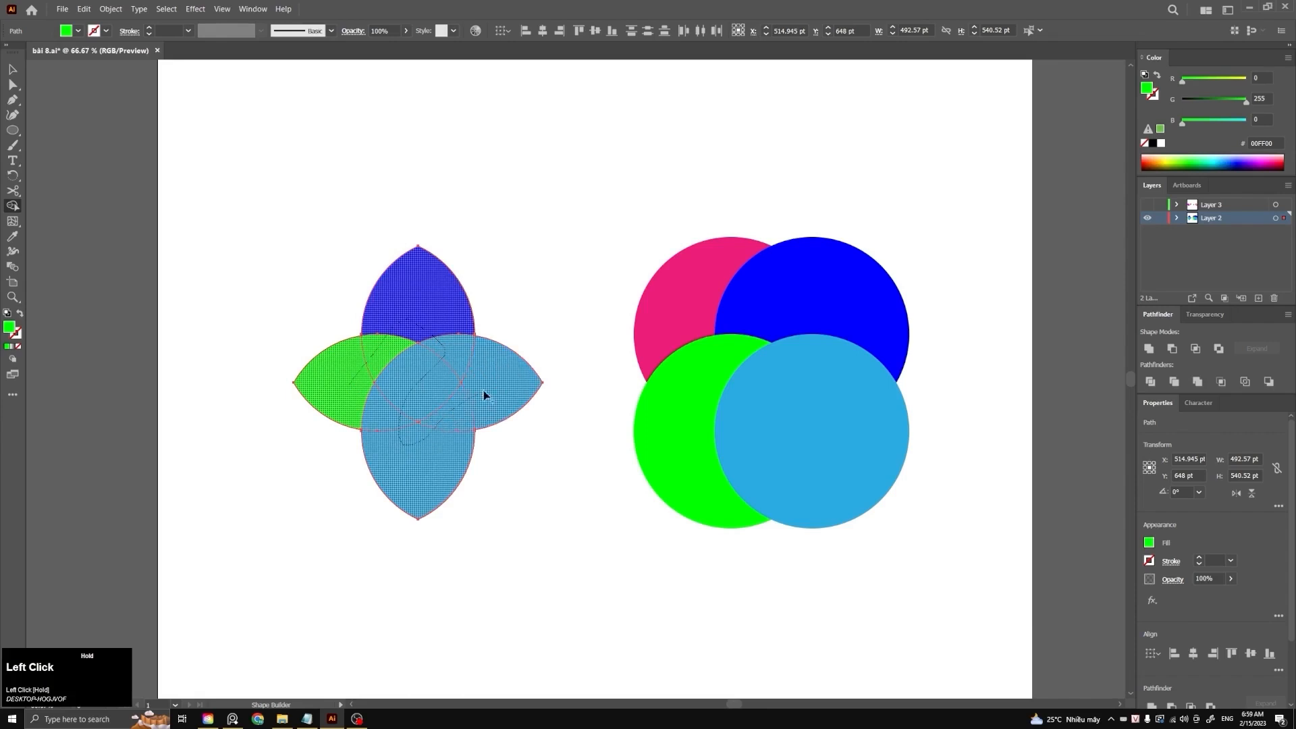
pyautogui.moveTo(487, 394); pyautogui.dragTo(487, 391)
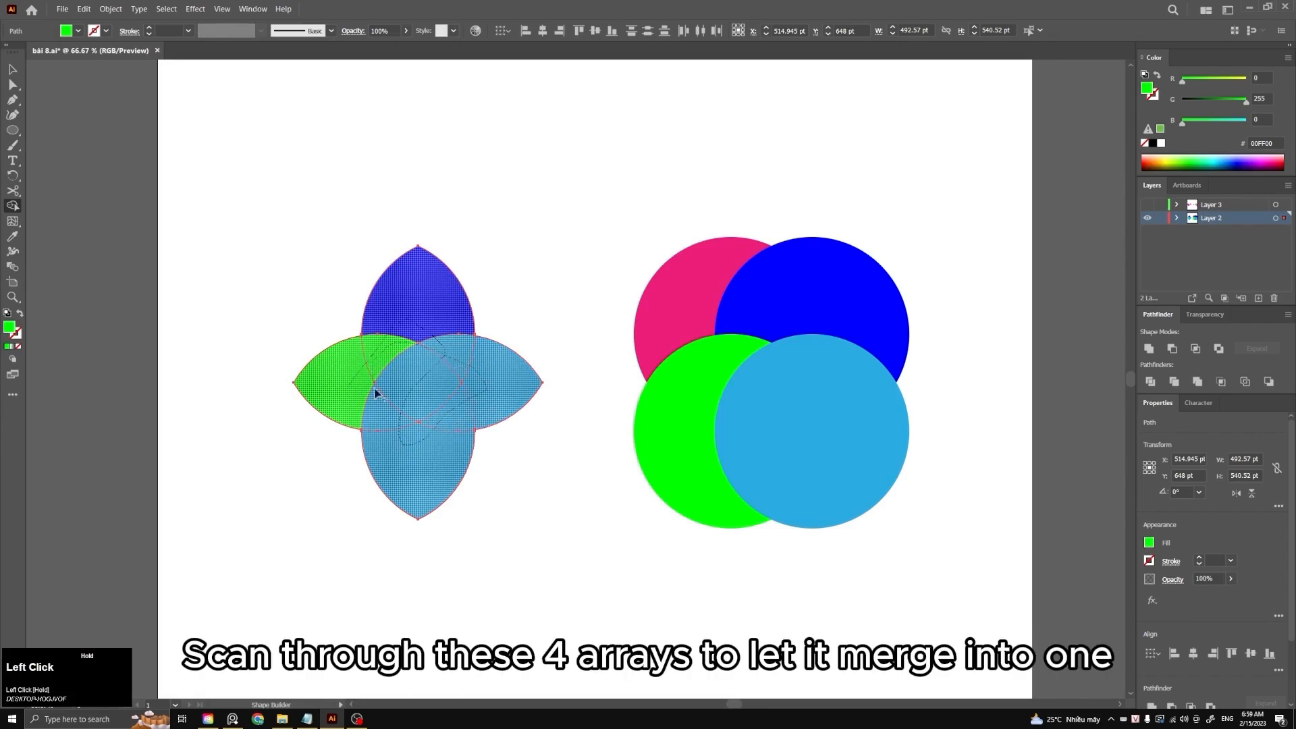
pyautogui.moveTo(376, 393); pyautogui.dragTo(432, 415)
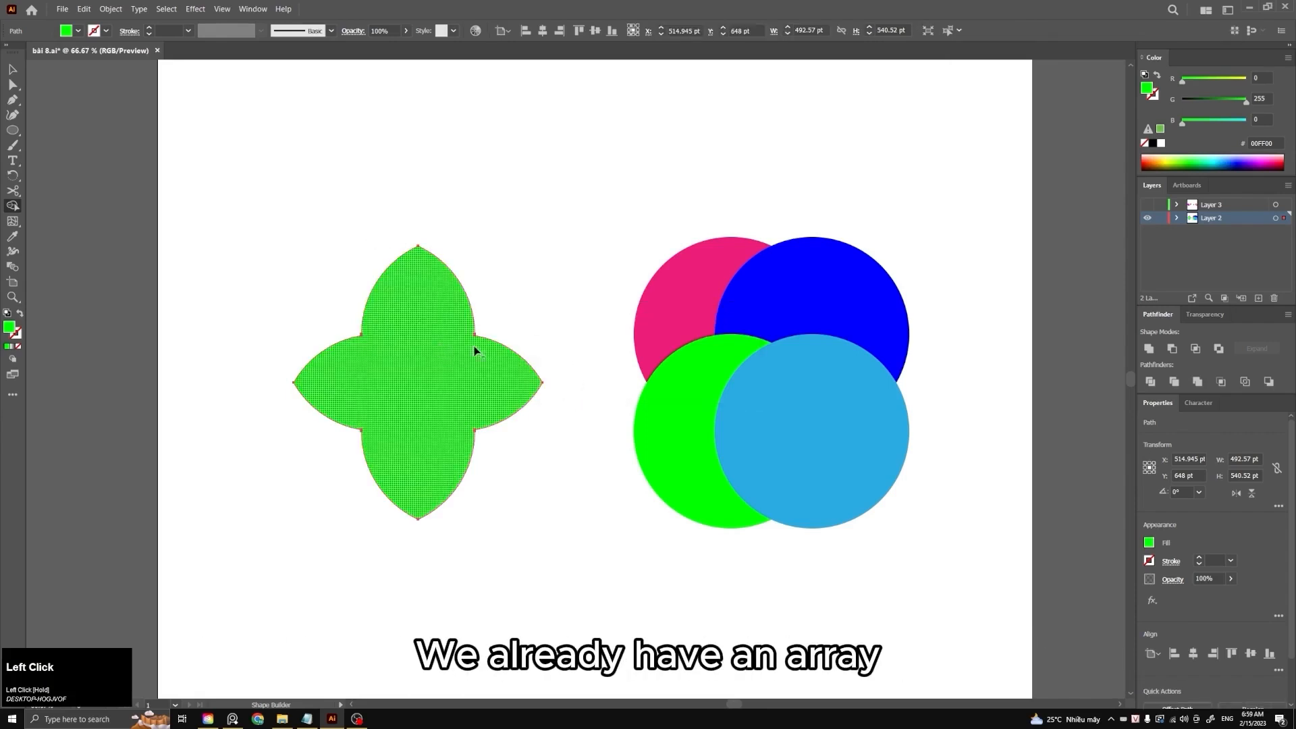
pyautogui.press('v')
pyautogui.click(510, 209)
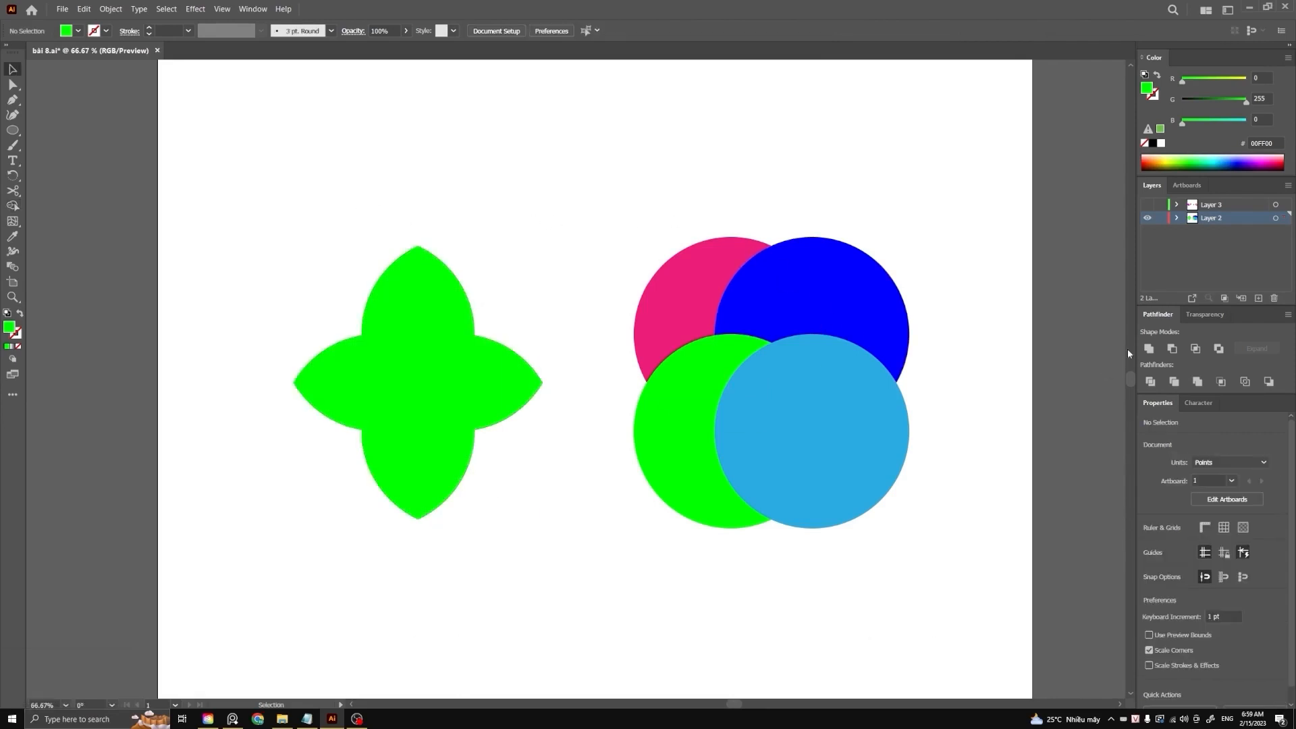
# - Divide the four overlapping circles of the second cluster into separate pieces with Pathfinder
pyautogui.moveTo(654, 195); pyautogui.dragTo(846, 464)
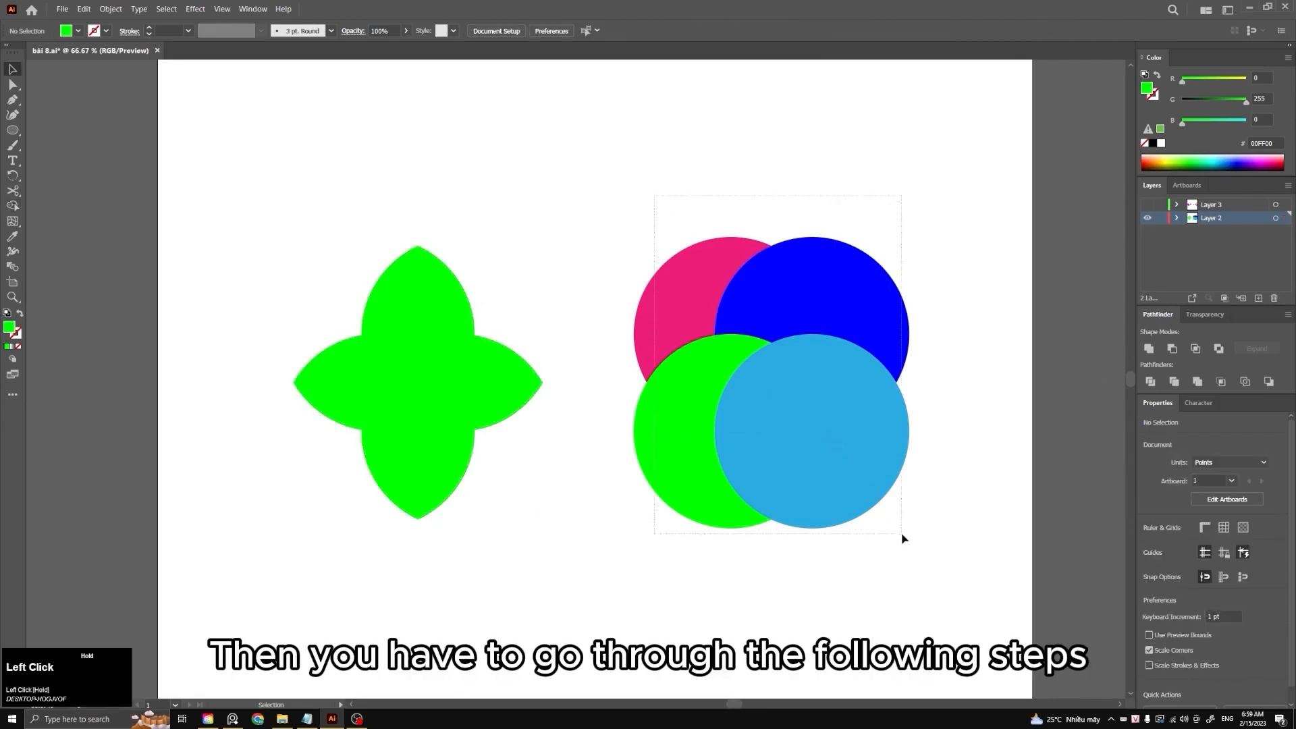
pyautogui.moveTo(903, 538); pyautogui.dragTo(908, 523)
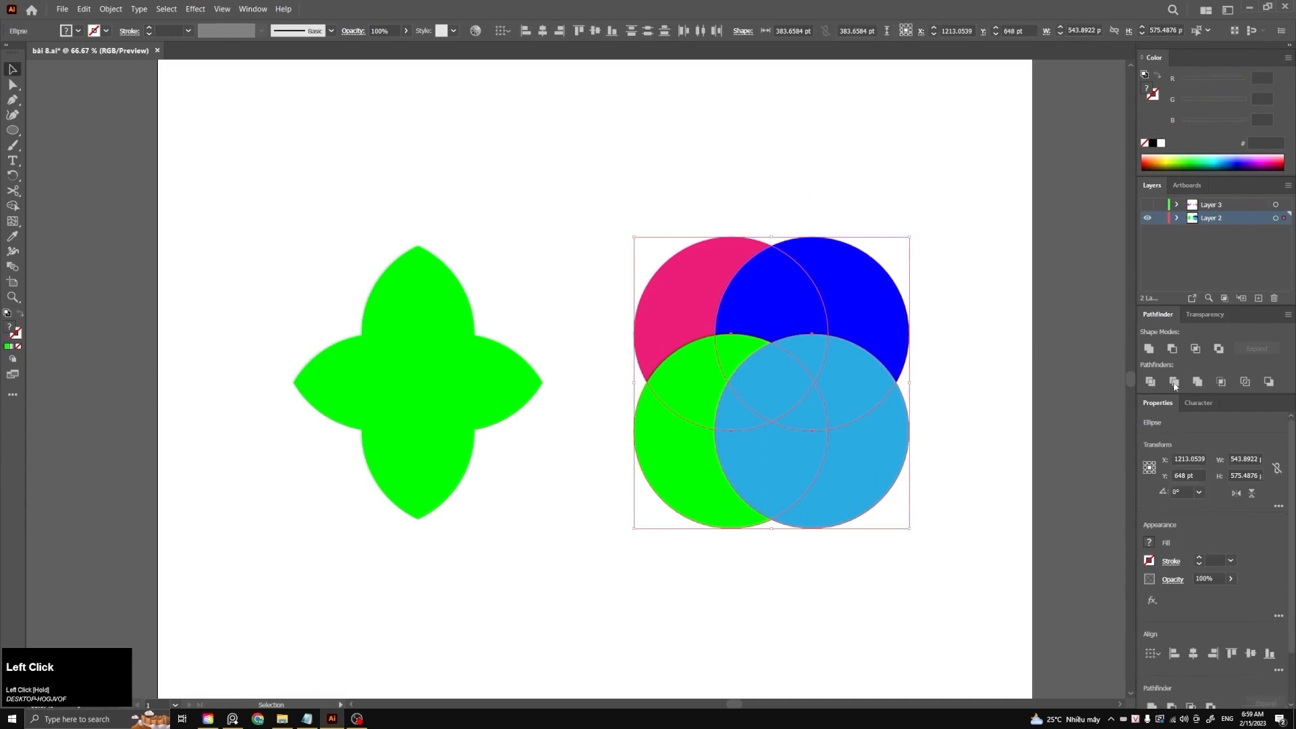
pyautogui.click(1150, 382)
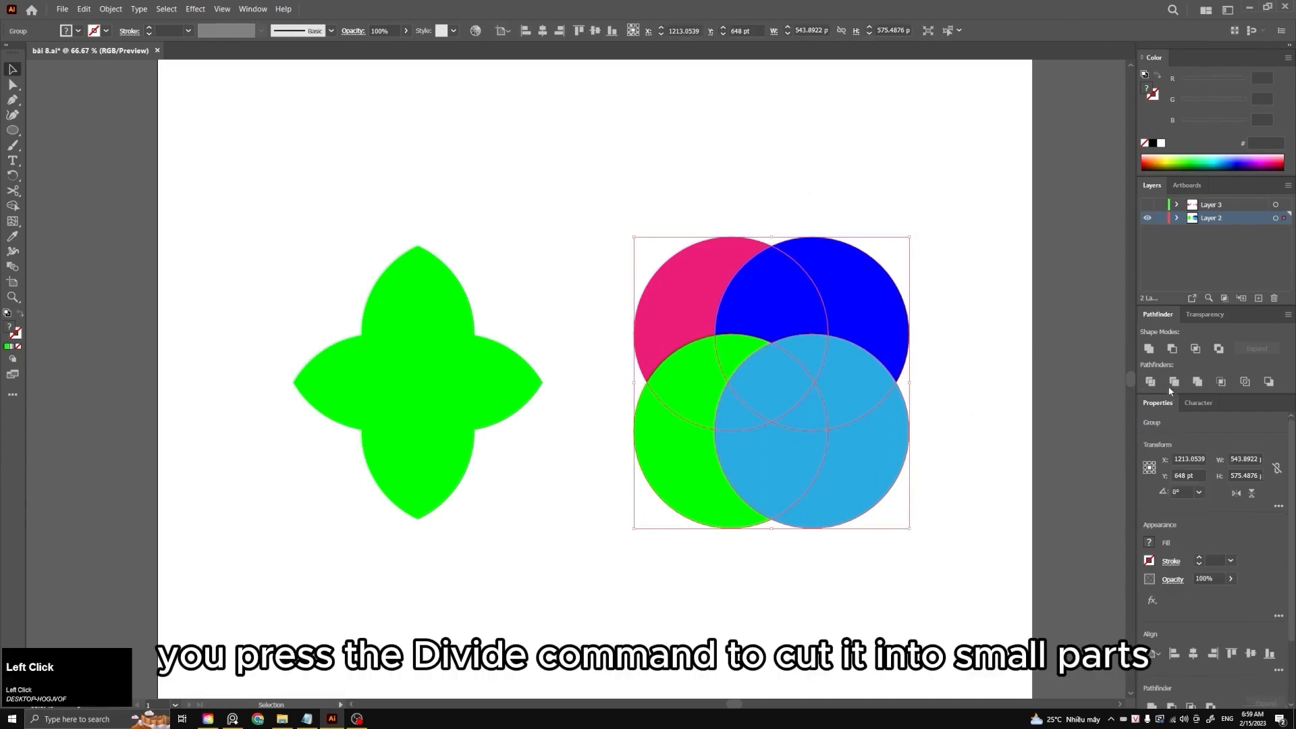
pyautogui.click(914, 322)
pyautogui.click(811, 298)
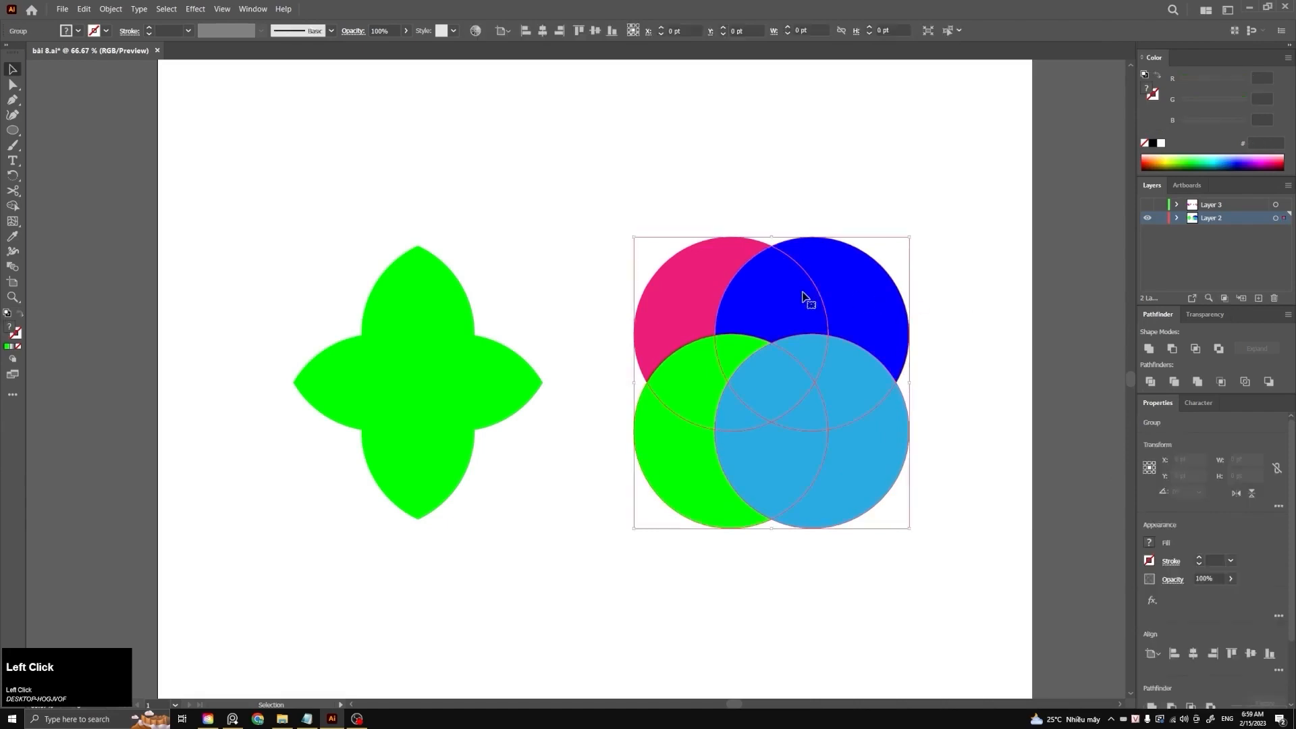
# - Ungroup the divided pieces of the second cluster and delete the outer pink, blue, green and light blue parts
pyautogui.rightClick(853, 306)
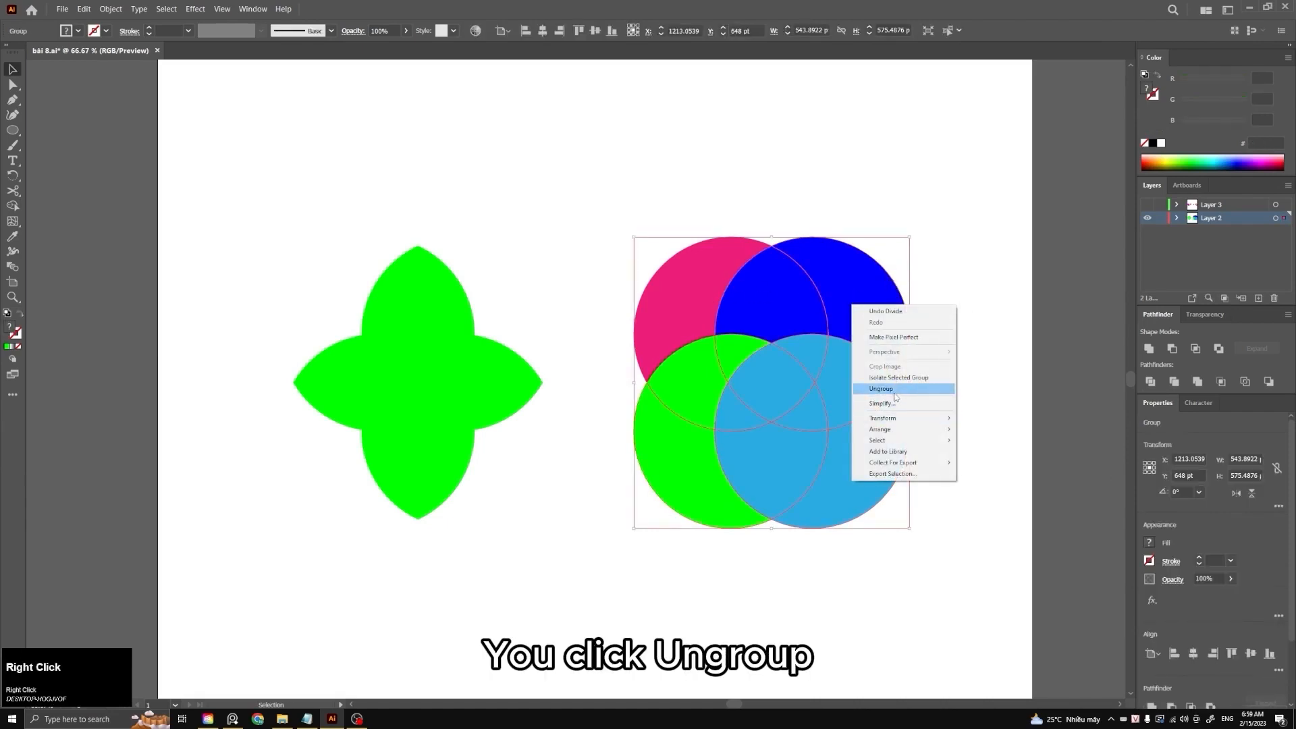
pyautogui.click(881, 389)
pyautogui.click(865, 299)
pyautogui.keyDown('shift'); pyautogui.click(678, 274); pyautogui.keyUp('shift')
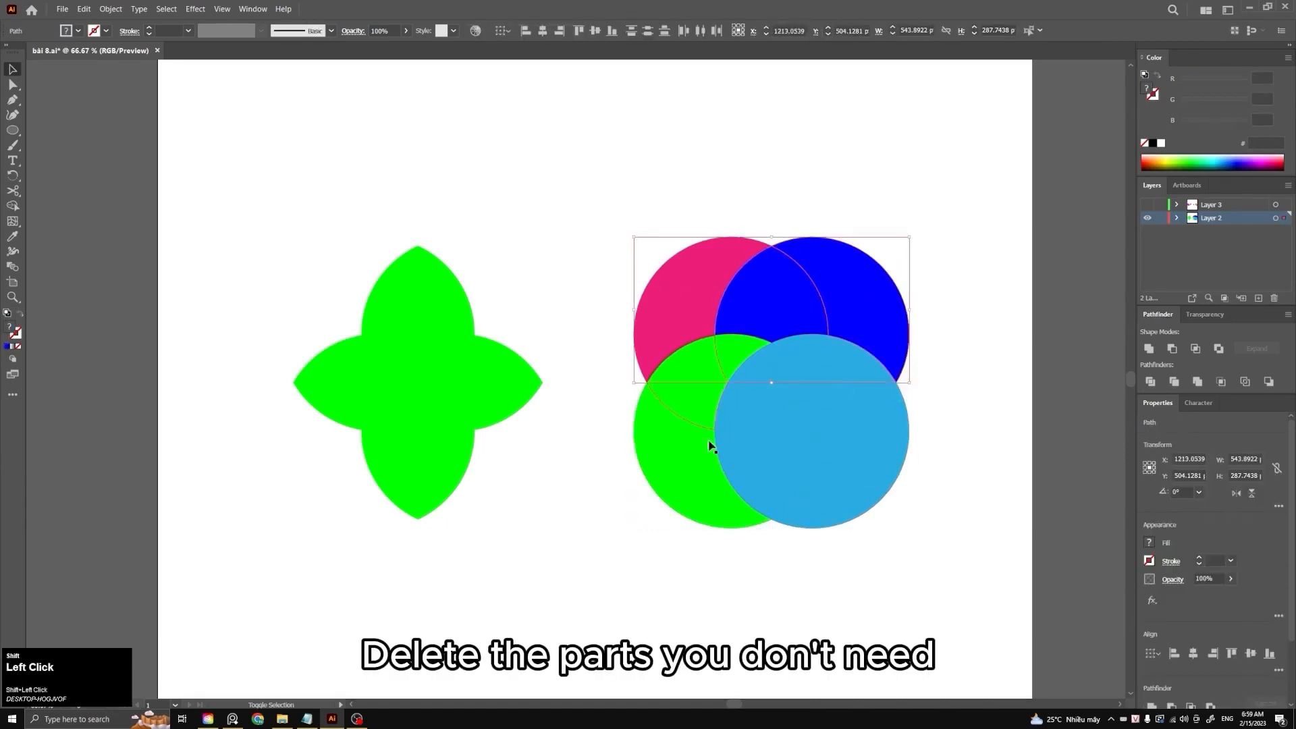
pyautogui.keyDown('shift'); pyautogui.click(707, 496); pyautogui.keyUp('shift')
pyautogui.keyDown('shift'); pyautogui.click(899, 468); pyautogui.keyUp('shift')
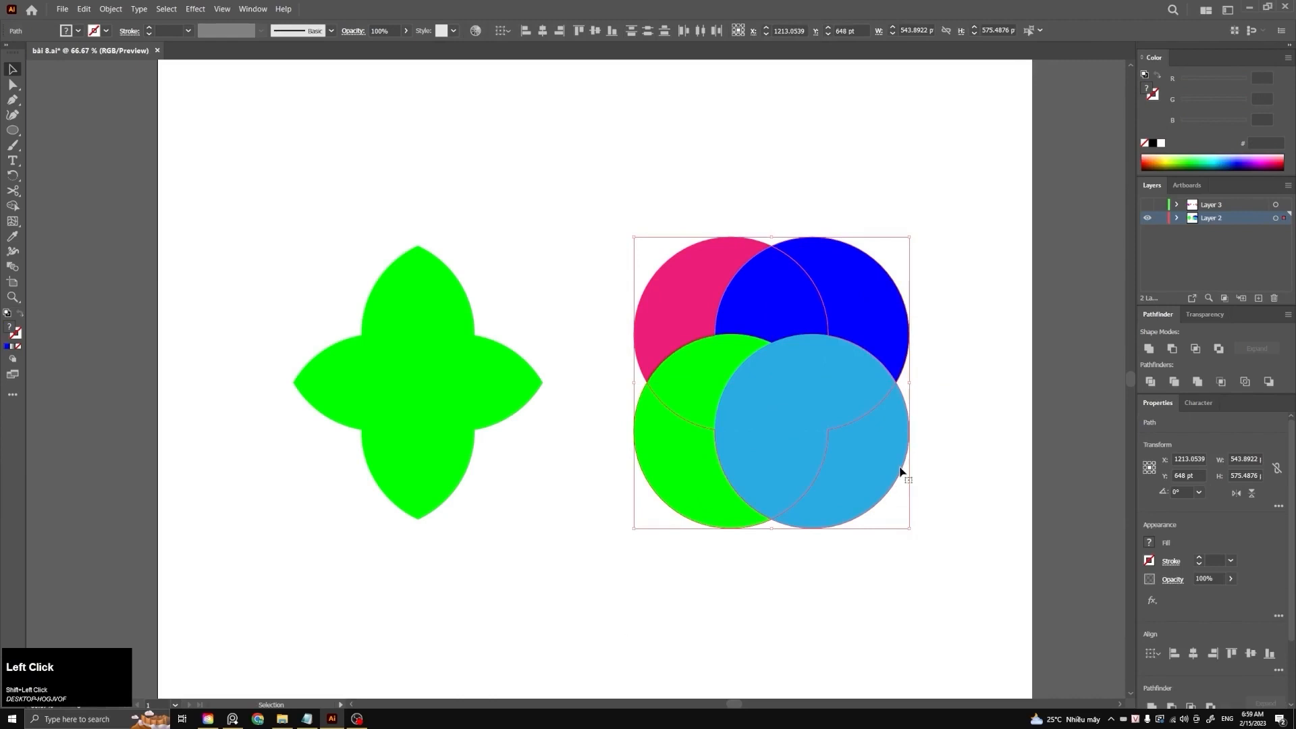
pyautogui.press('Delete')
# - Combine all remaining pieces of the second cluster into one four-petal shape with the Unite shape mode
pyautogui.moveTo(688, 292); pyautogui.dragTo(914, 376)
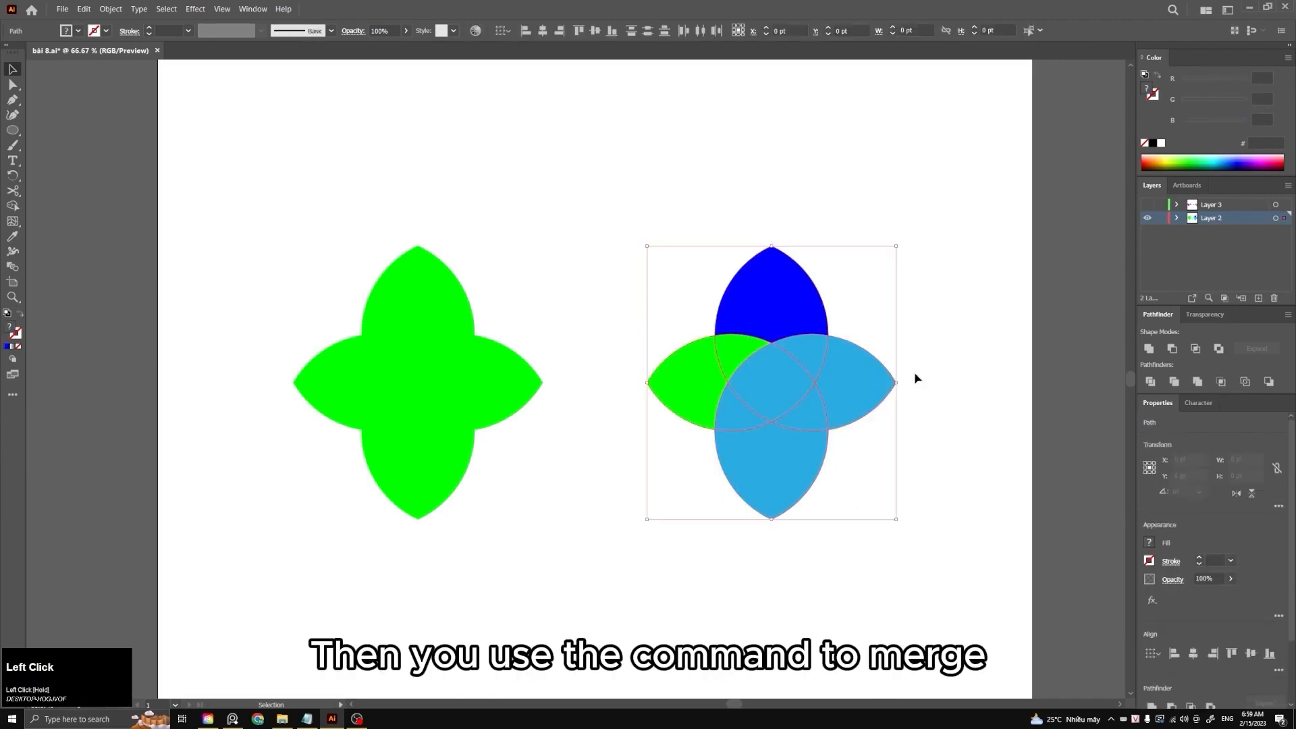
pyautogui.click(1149, 349)
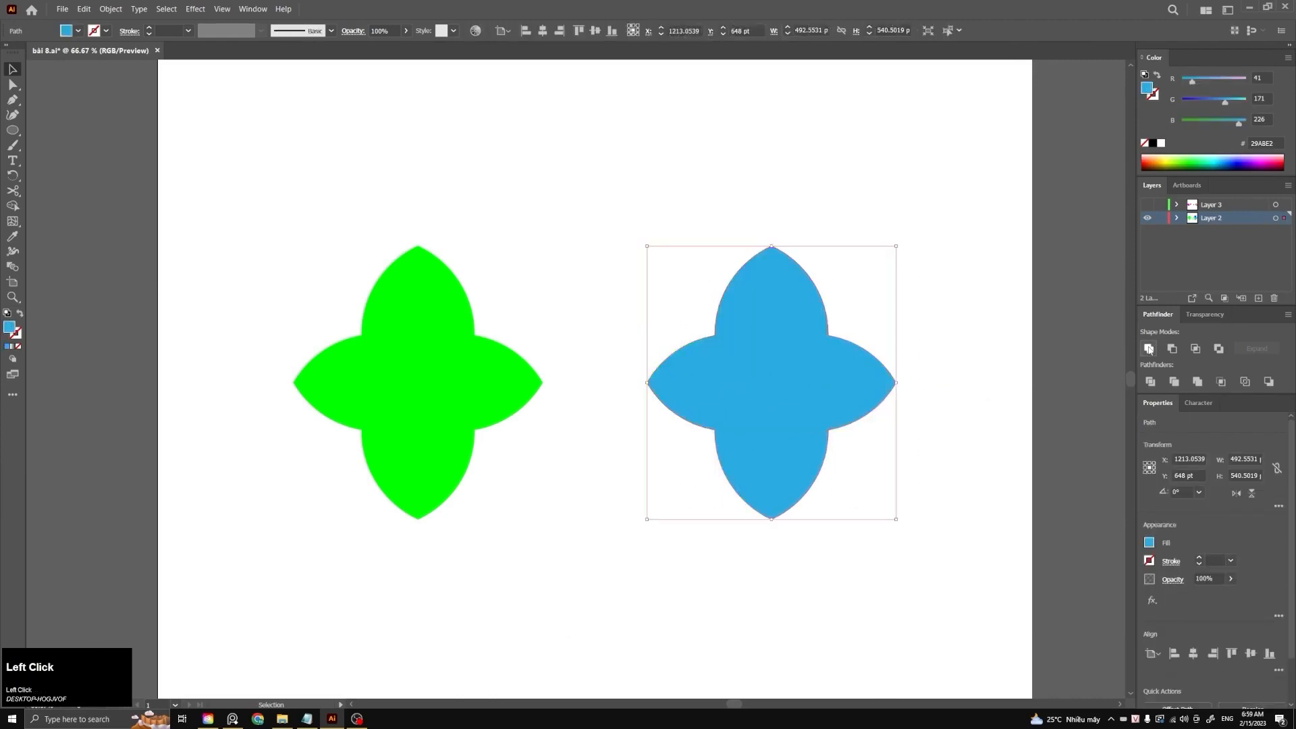
pyautogui.click(957, 292)
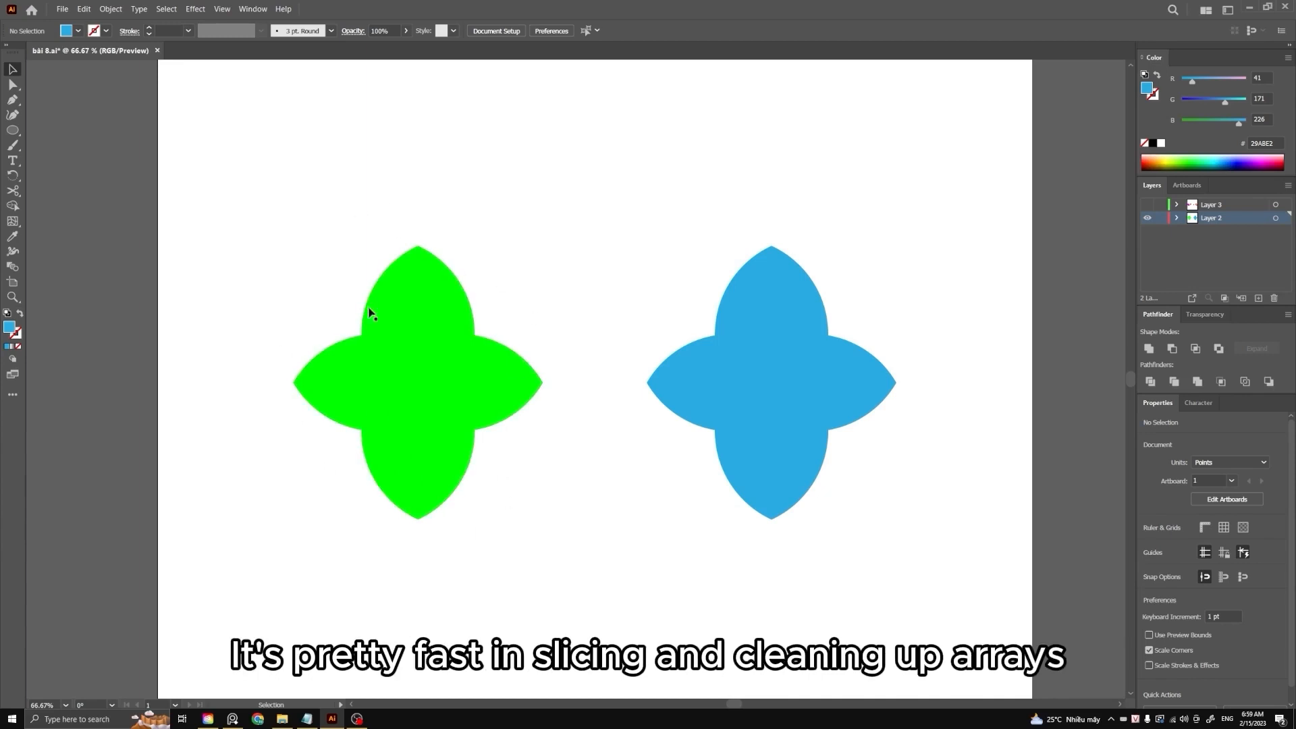
# - Undo the edits on both clusters back to the original four overlapping circles in each
pyautogui.hotkey('ctrl', 'z')
pyautogui.hotkey('ctrl', 'z')
pyautogui.hotkey('ctrl', 'z')
pyautogui.hotkey('ctrl', 'z')
pyautogui.hotkey('ctrl', 'z')
pyautogui.hotkey('ctrl', 'z')
pyautogui.hotkey('ctrl', 'z')
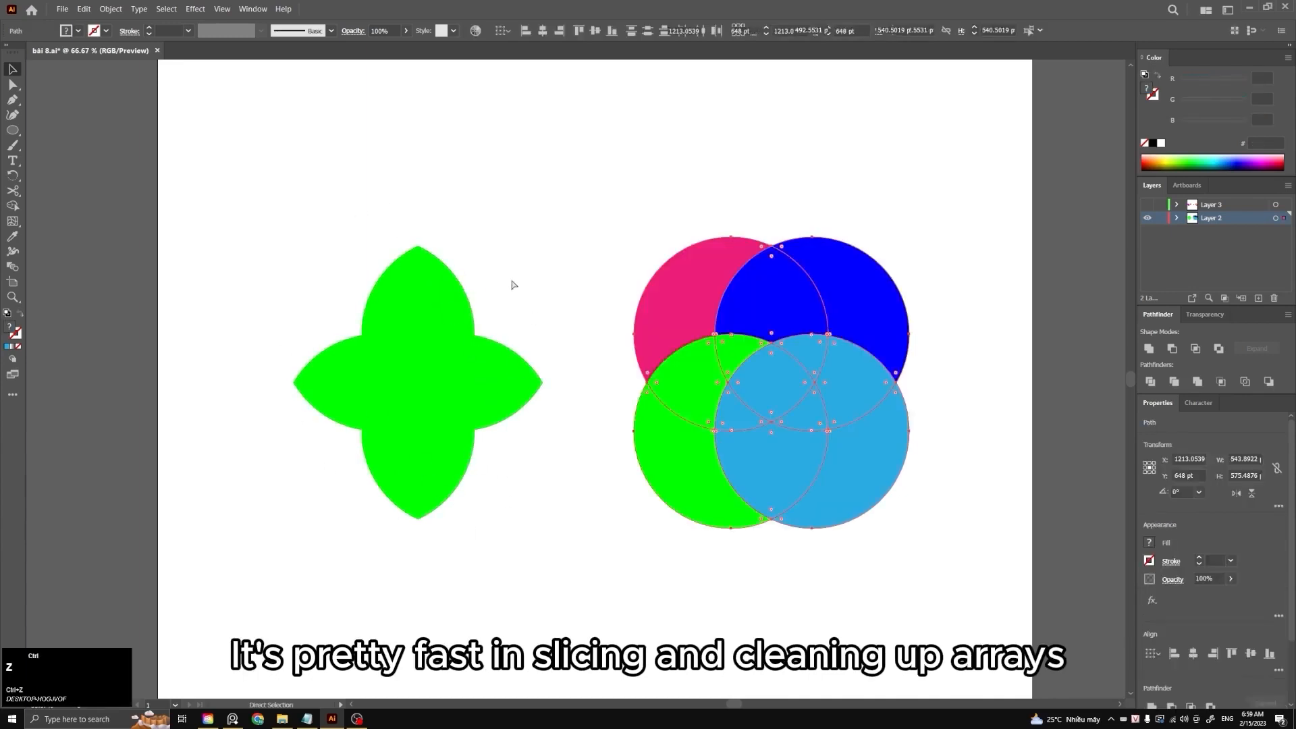
# - Remove the outer pink, blue, light blue and green regions of the first restored cluster with the Shape Builder tool
pyautogui.moveTo(226, 79); pyautogui.dragTo(552, 572)
pyautogui.hotkey('shift', 'm')
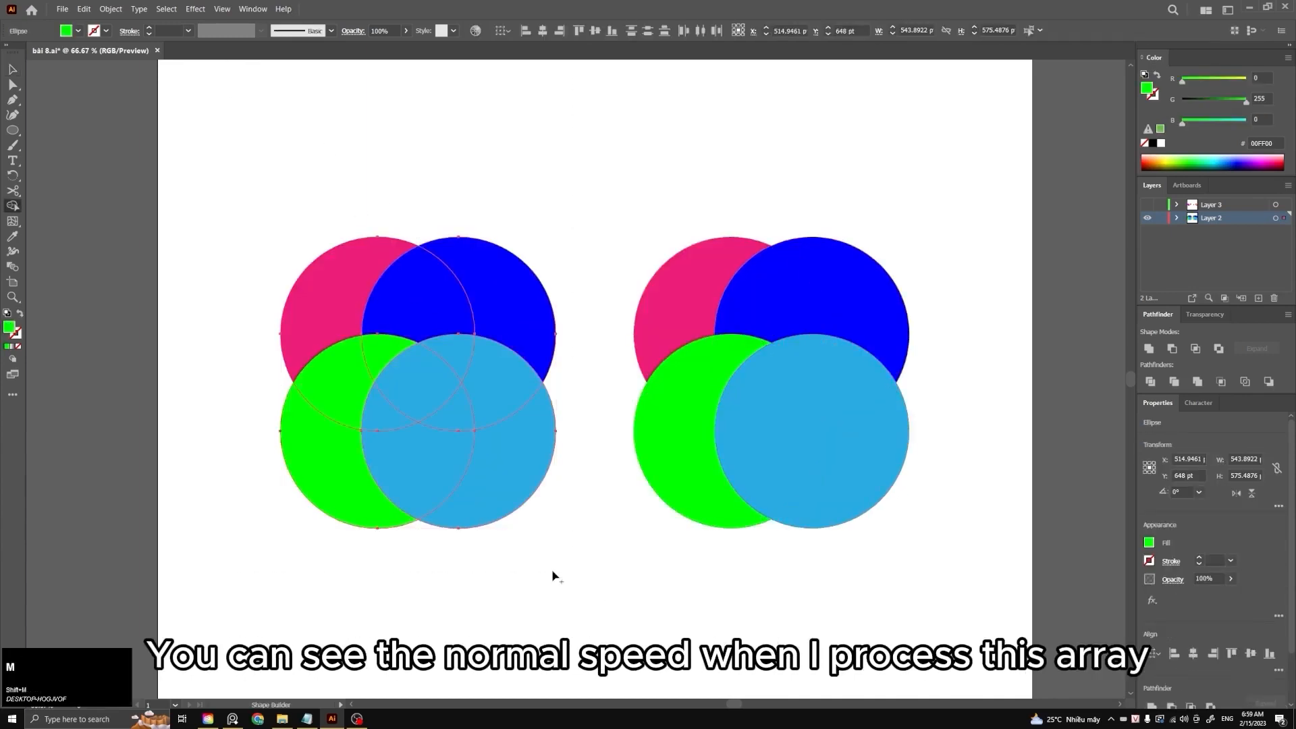
pyautogui.keyDown('alt'); pyautogui.click(338, 311); pyautogui.keyUp('alt')
pyautogui.keyDown('alt'); pyautogui.click(530, 323); pyautogui.keyUp('alt')
pyautogui.keyDown('alt'); pyautogui.click(530, 466); pyautogui.keyUp('alt')
pyautogui.keyDown('alt'); pyautogui.click(324, 472); pyautogui.keyUp('alt')
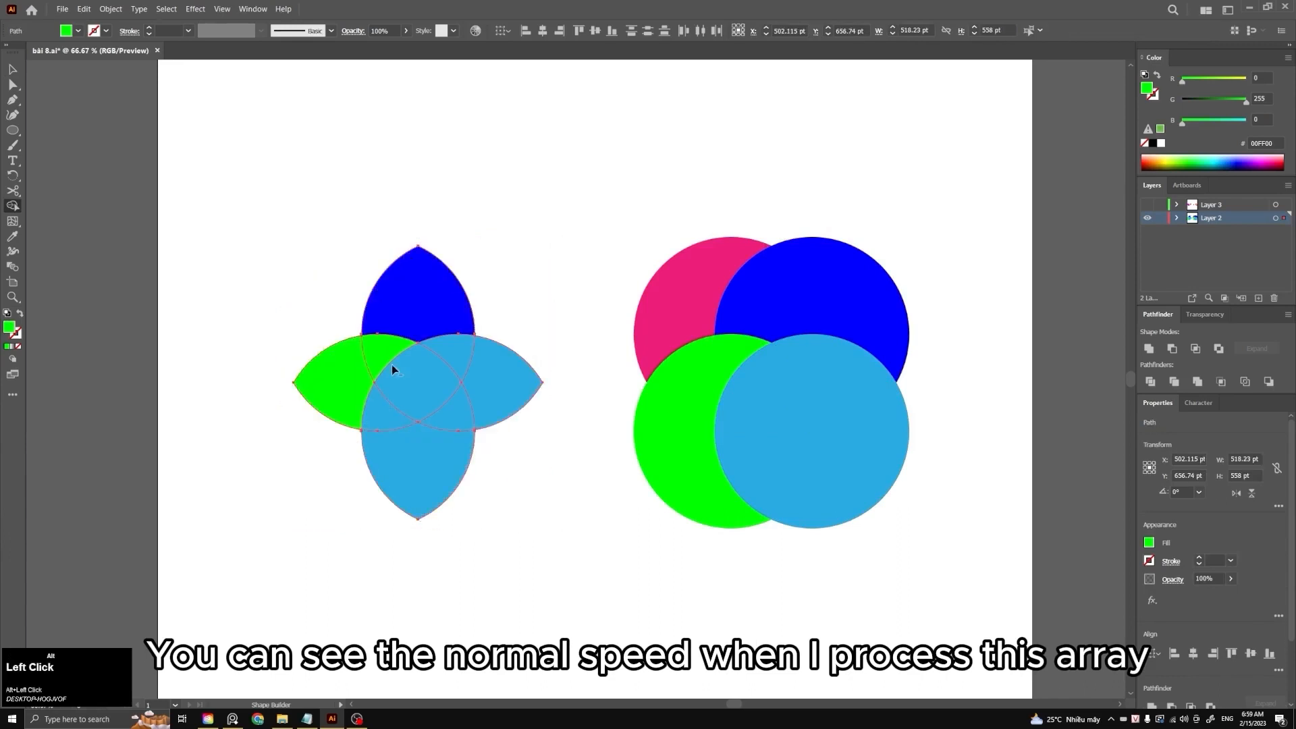
# - Merge the remaining regions of the first cluster into a bright green four-petal shape with the Shape Builder tool, and deselect it
pyautogui.moveTo(408, 317)
pyautogui.mouseDown()
pyautogui.moveTo(400, 393)
pyautogui.moveTo(451, 376)
pyautogui.mouseUp()
pyautogui.moveTo(456, 426)
pyautogui.mouseDown()
pyautogui.moveTo(474, 393)
pyautogui.moveTo(512, 384)
pyautogui.mouseUp()
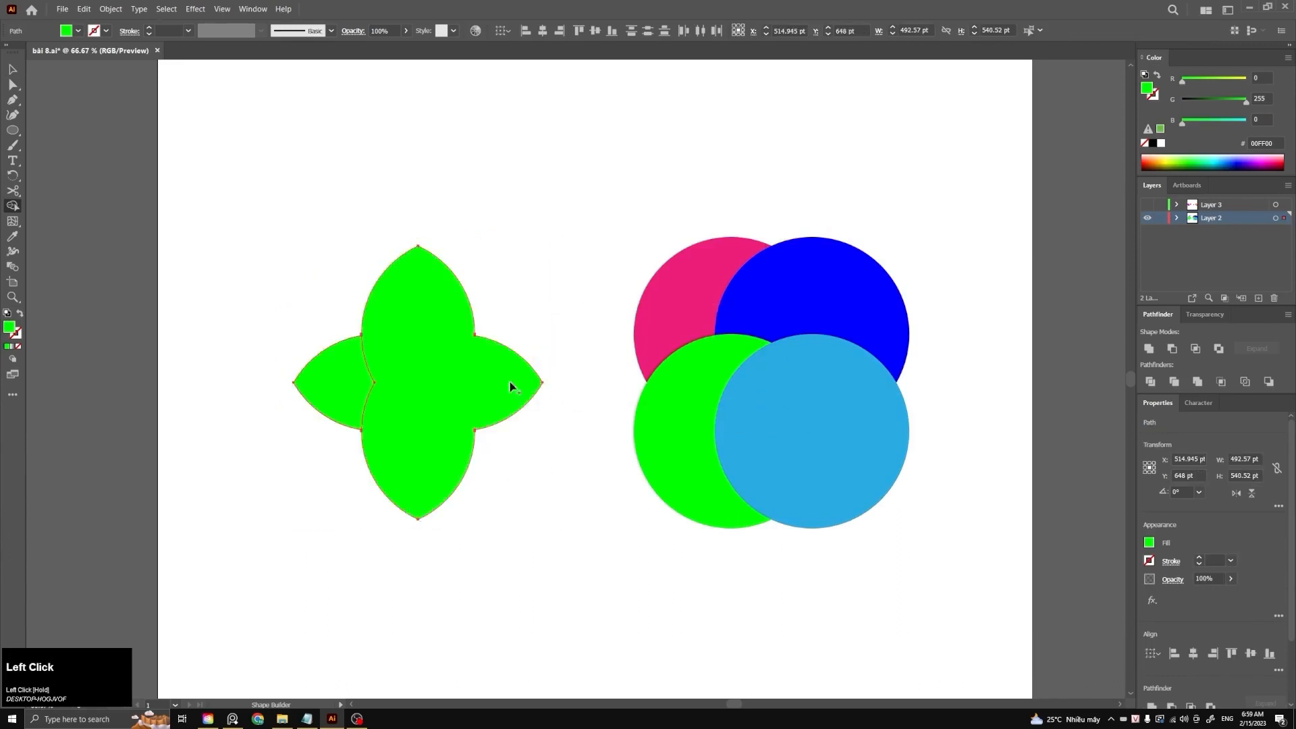
pyautogui.press('v')
pyautogui.click(536, 307)
# - Divide the four overlapping circles of the second cluster with Pathfinder and ungroup the resulting pieces
pyautogui.click(758, 408)
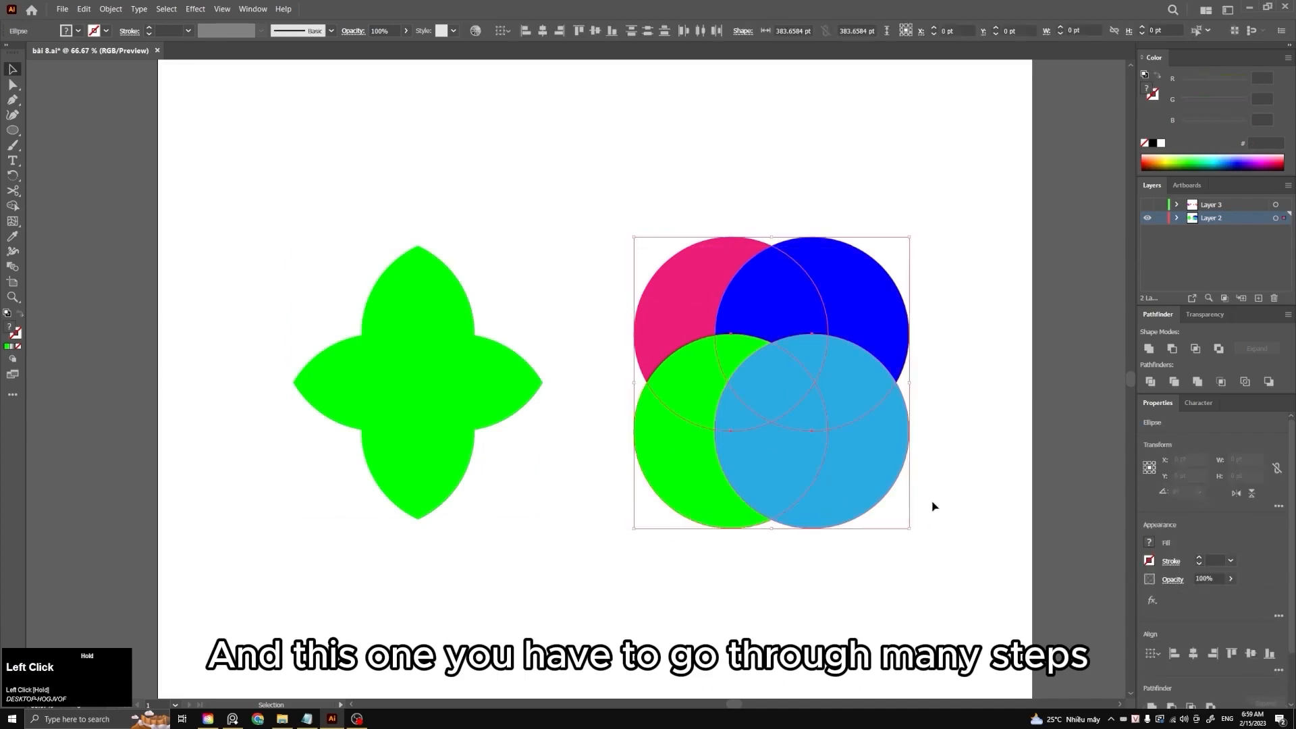
pyautogui.rightClick(813, 342)
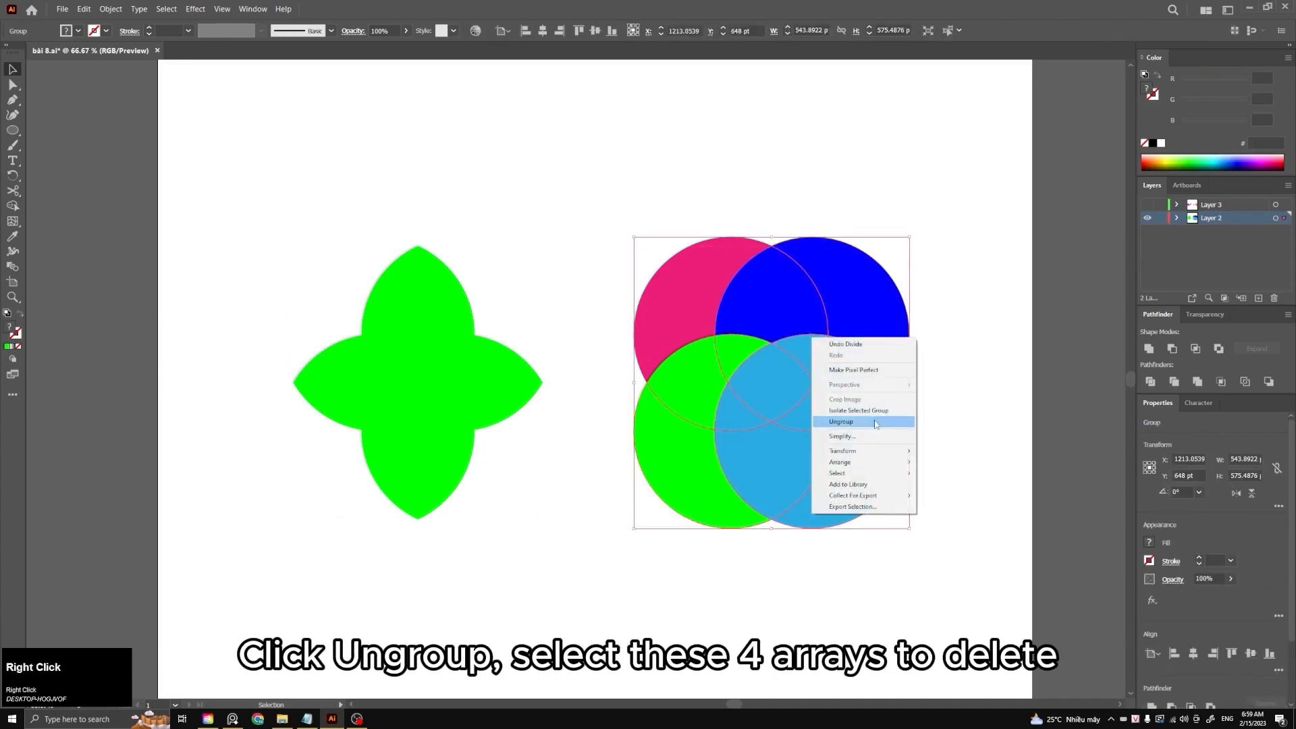
pyautogui.click(820, 422)
# - Delete the four outer pink, blue, green and light blue pieces of the second cluster
pyautogui.click(825, 317)
pyautogui.keyDown('shift'); pyautogui.click(678, 405); pyautogui.keyUp('shift')
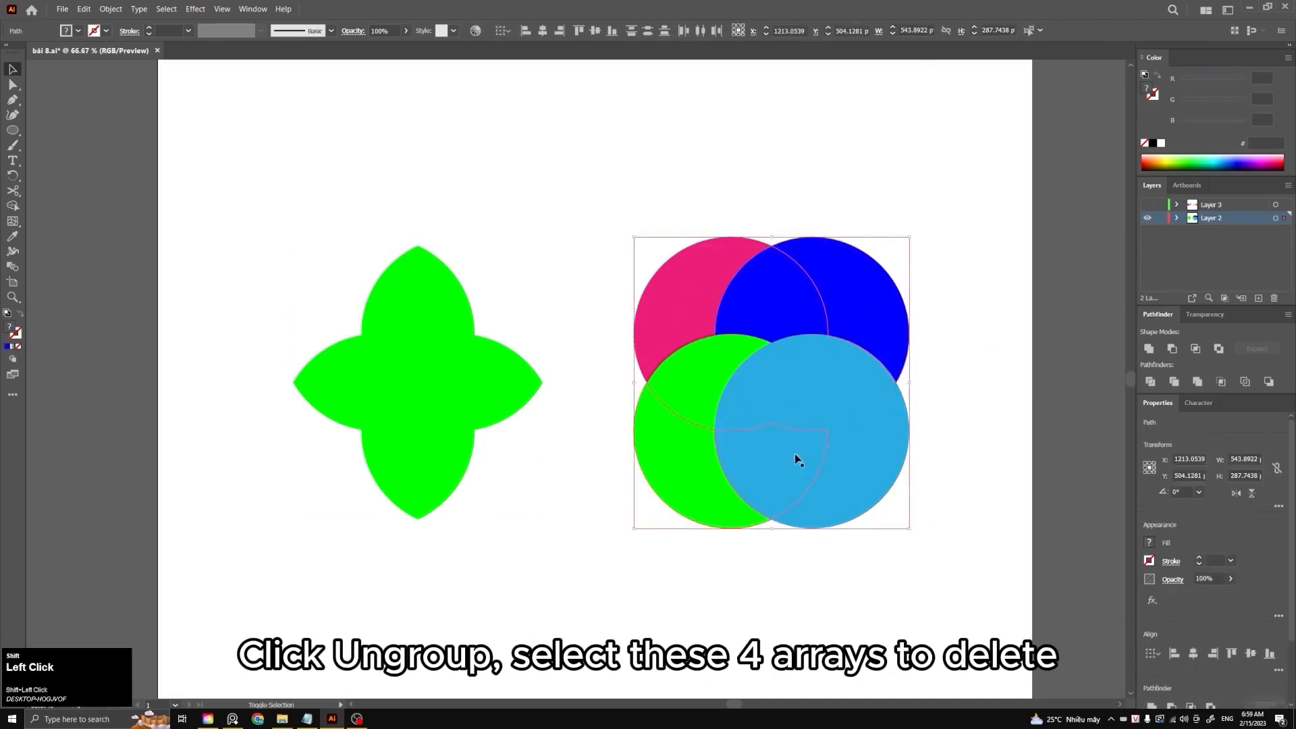
pyautogui.keyDown('shift'); pyautogui.click(891, 457); pyautogui.keyUp('shift')
pyautogui.press('Delete')
# - Unite the remaining pieces of the second cluster into a single light blue four-petal shape and deselect it
pyautogui.moveTo(930, 468); pyautogui.dragTo(735, 304)
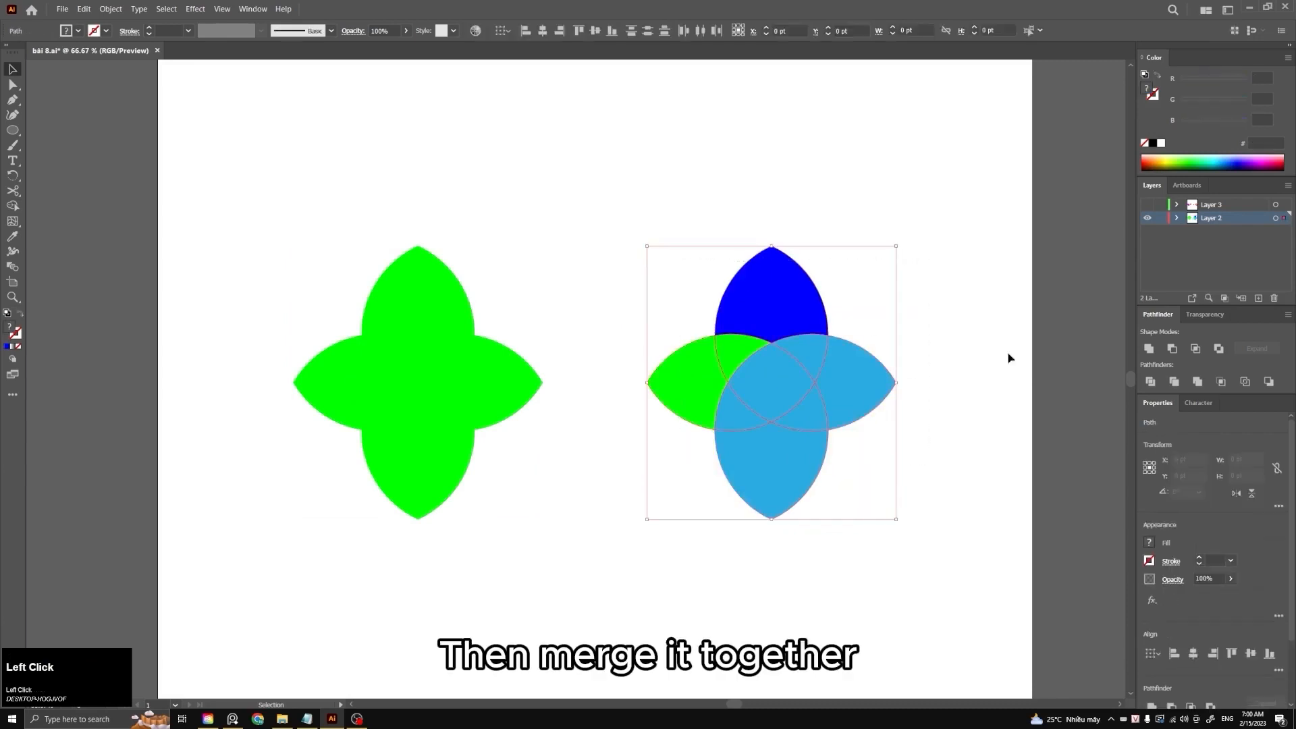
pyautogui.click(1149, 349)
pyautogui.press('v')
pyautogui.click(869, 538)
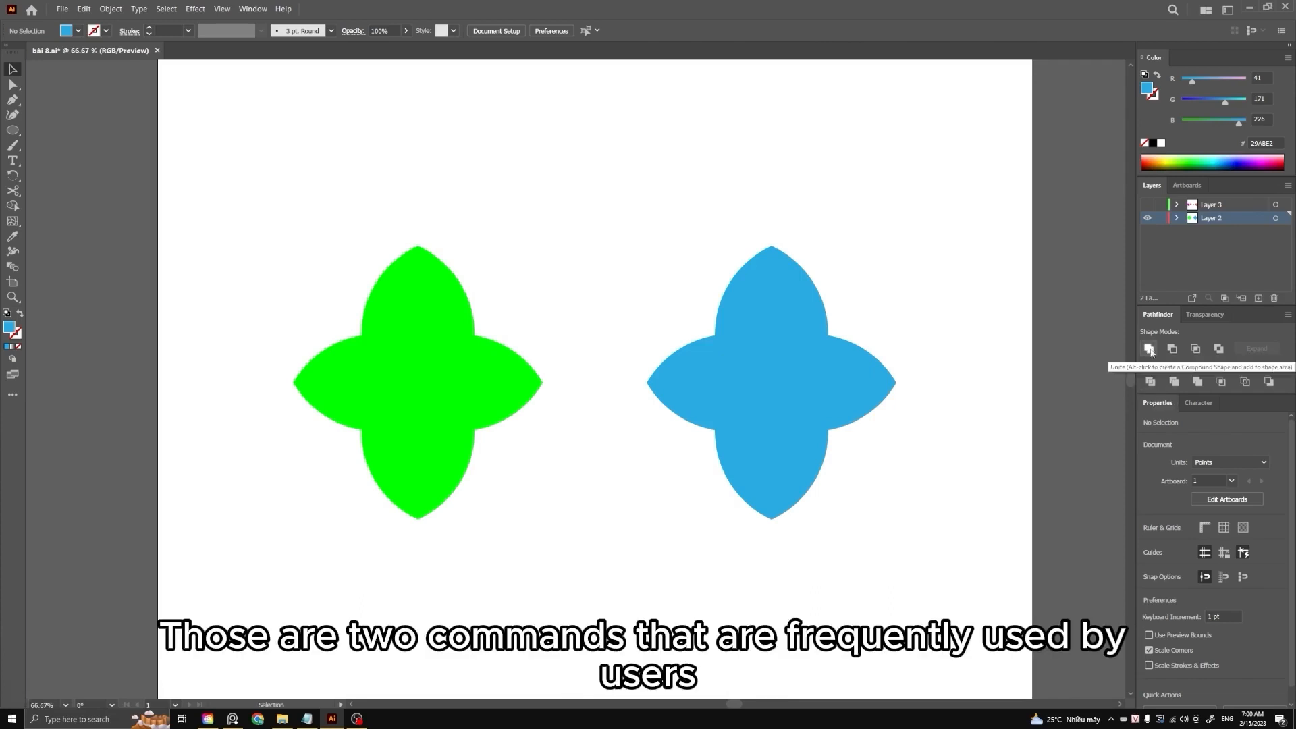
pyautogui.click(871, 335)
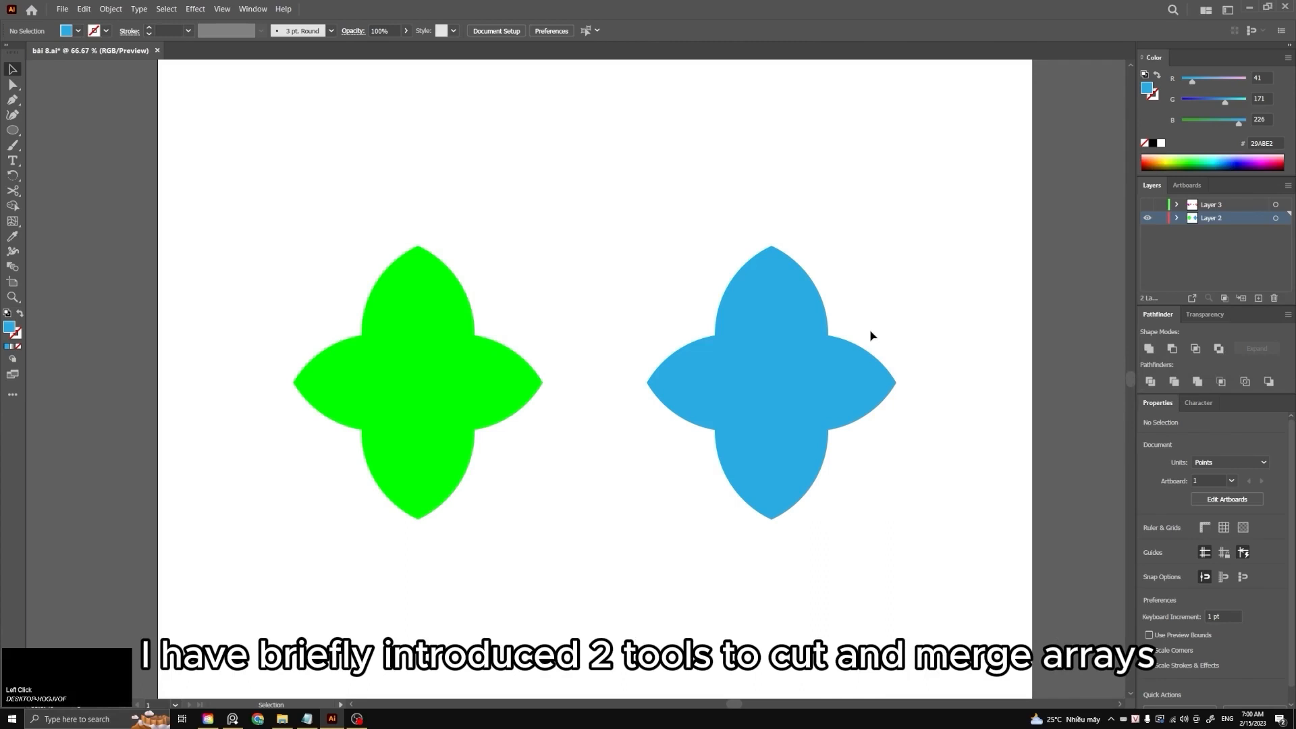